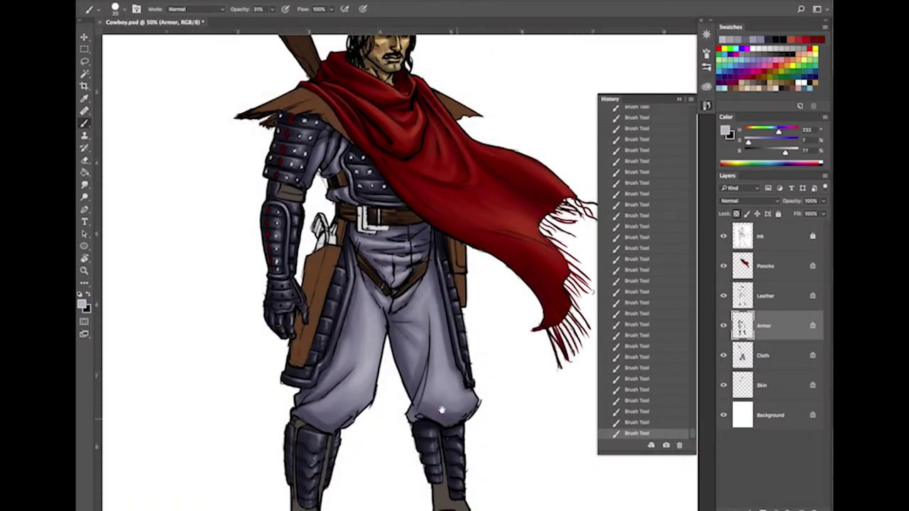
Step: Examine the cowboy's coloring from the hat down to the boots
scroll(416, 406, down, 3)
scroll(446, 375, up, 3)
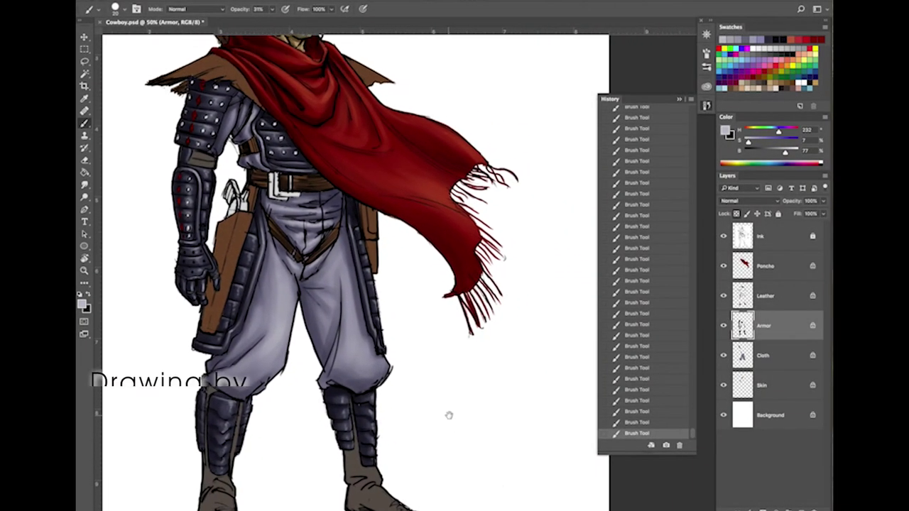
drag(448, 431, 459, 458)
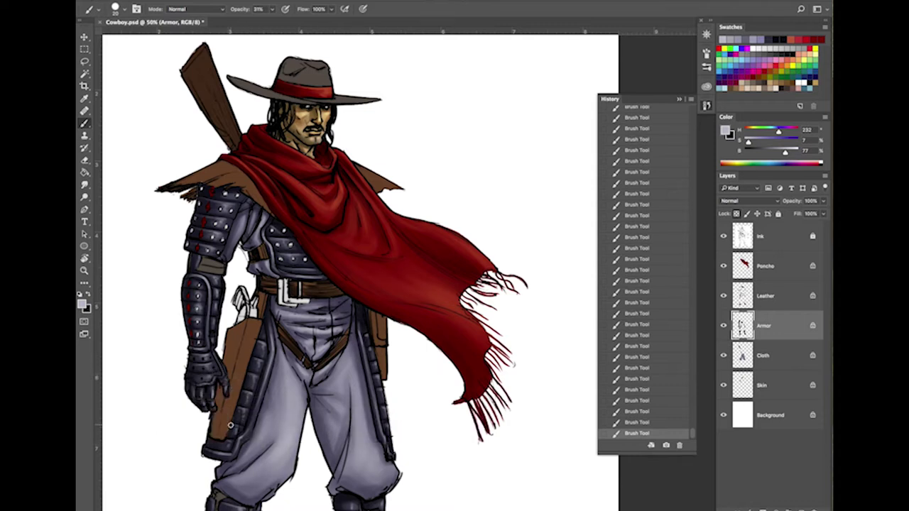
scroll(471, 385, down, 5)
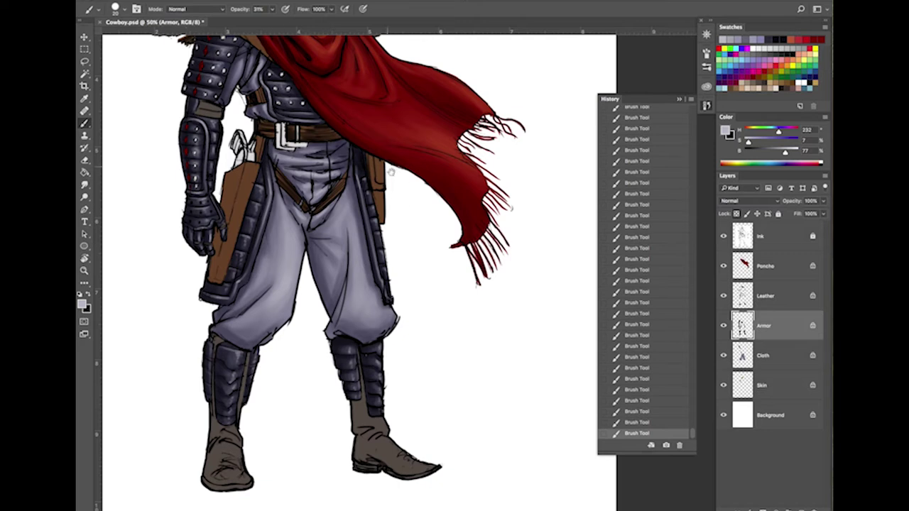
scroll(390, 171, up, 3)
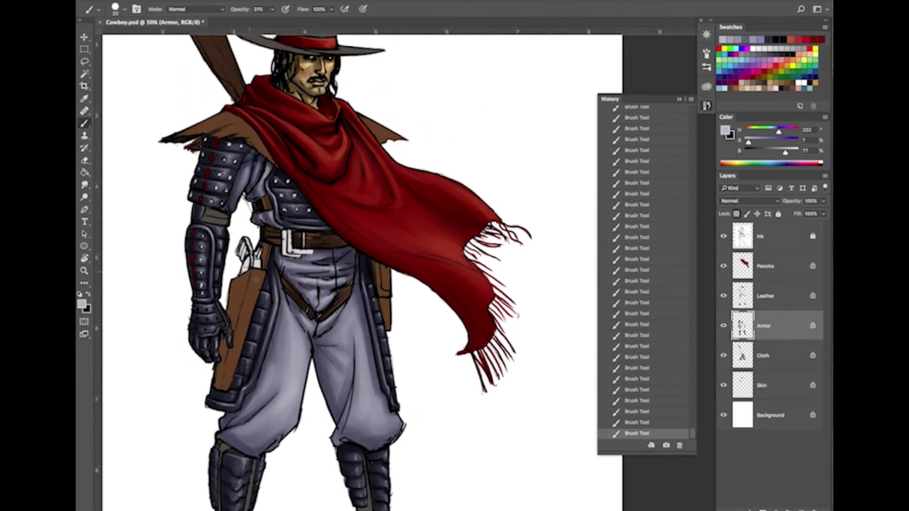
scroll(470, 380, up, 2)
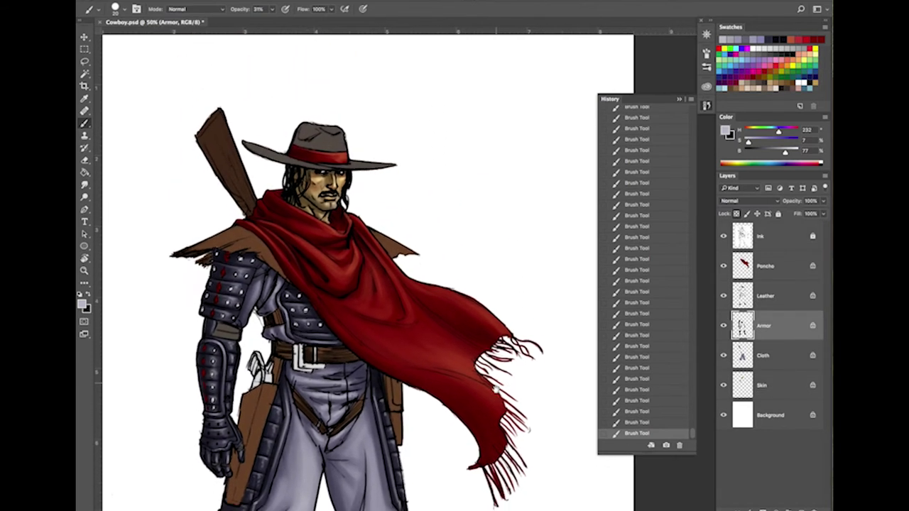
scroll(478, 404, down, 3)
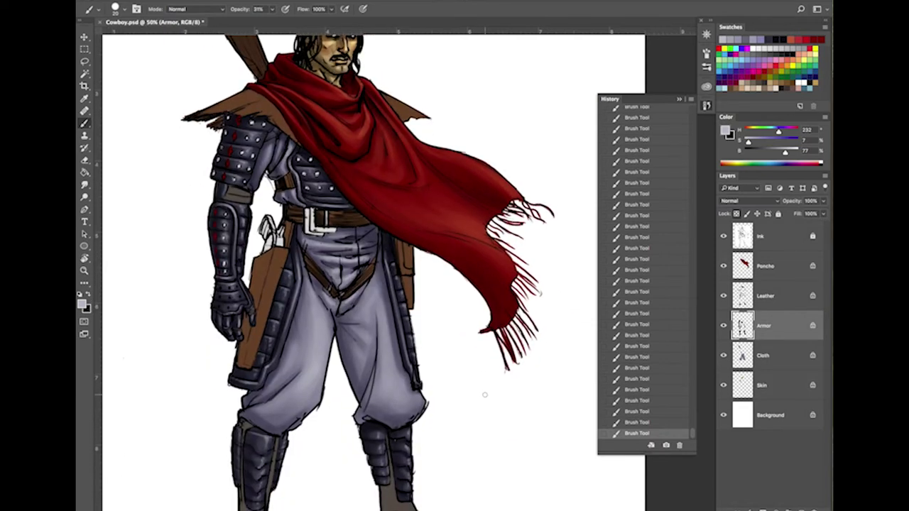
scroll(509, 422, down, 5)
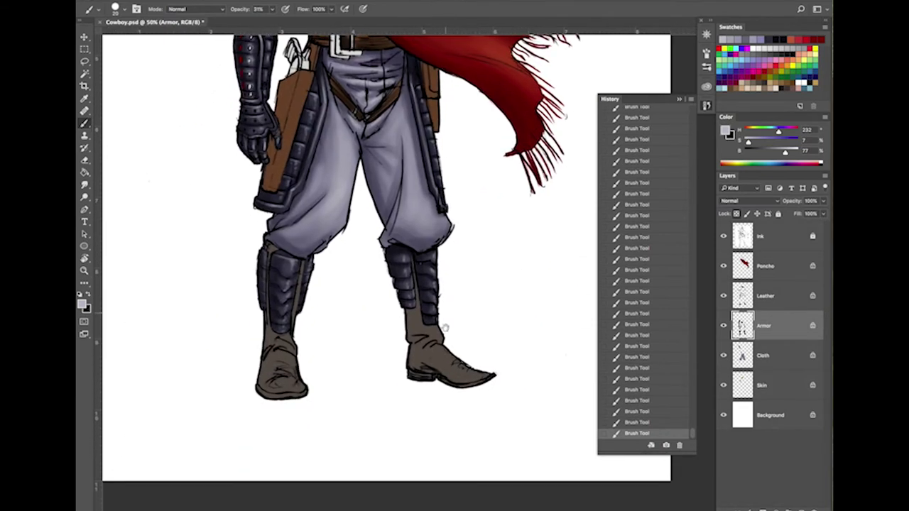
Step: Make the Leather layer active and mix a dark brown shadow color from the boot color, with hue 22, saturation 63 and brightness 13
alt+click(432, 339)
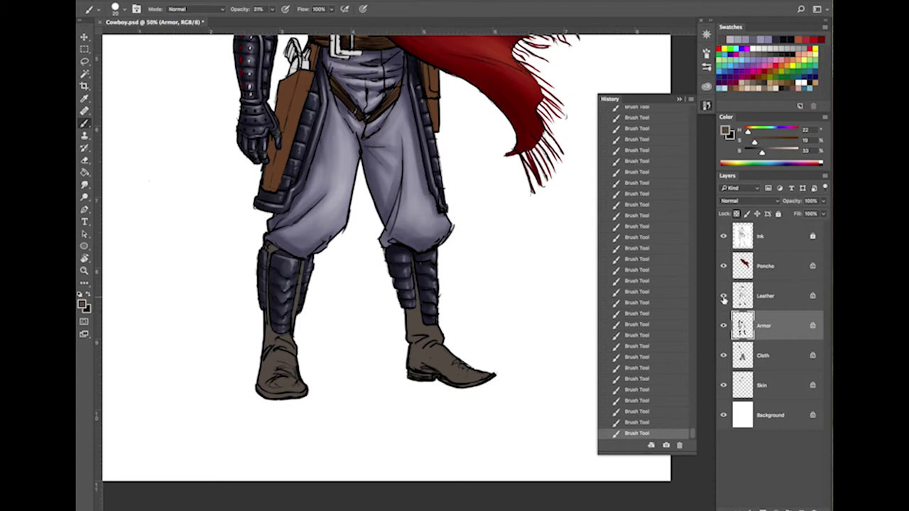
click(772, 304)
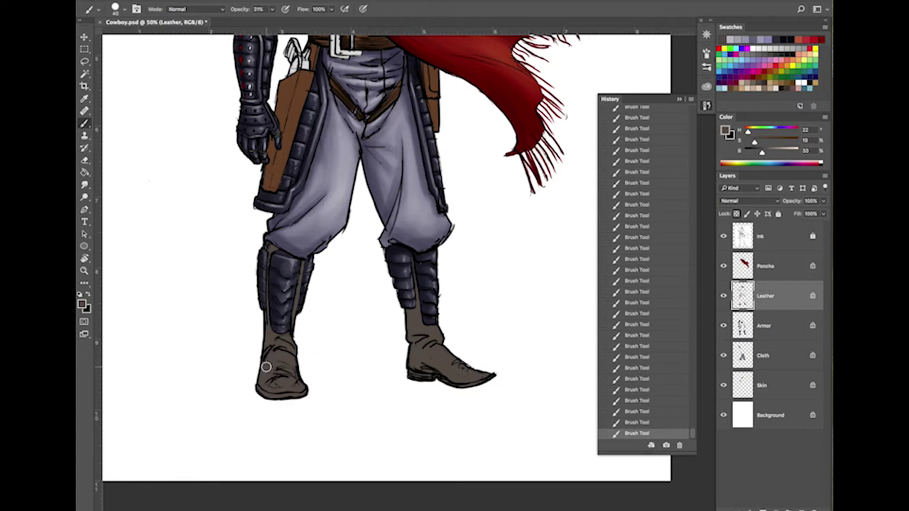
drag(761, 152, 773, 144)
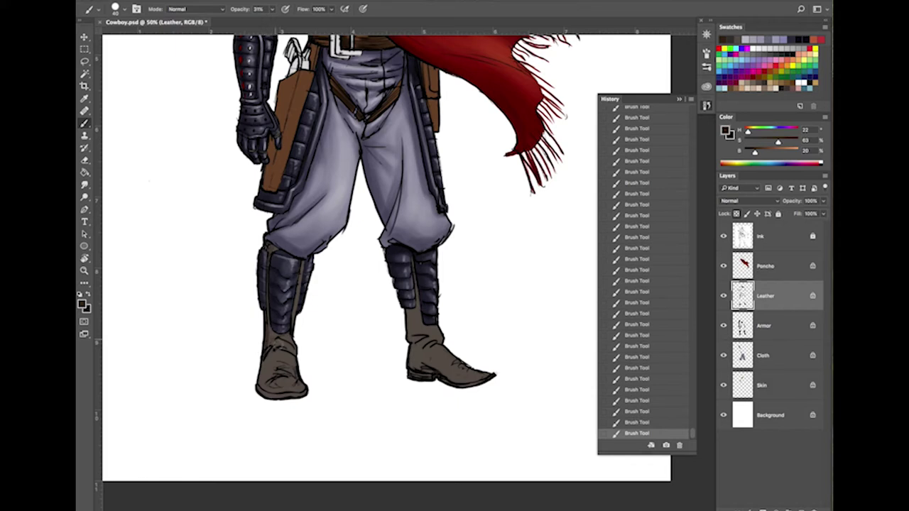
scroll(296, 404, up, 1)
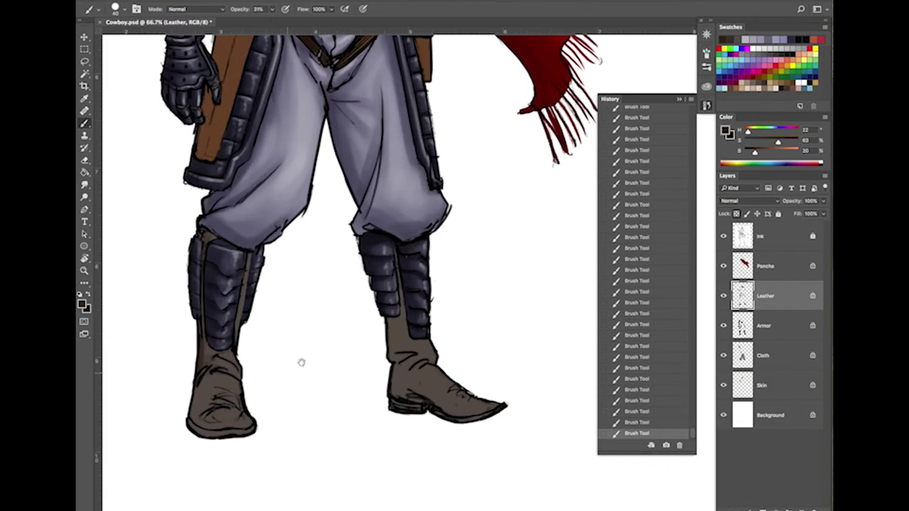
scroll(316, 352, up, 1)
key([)
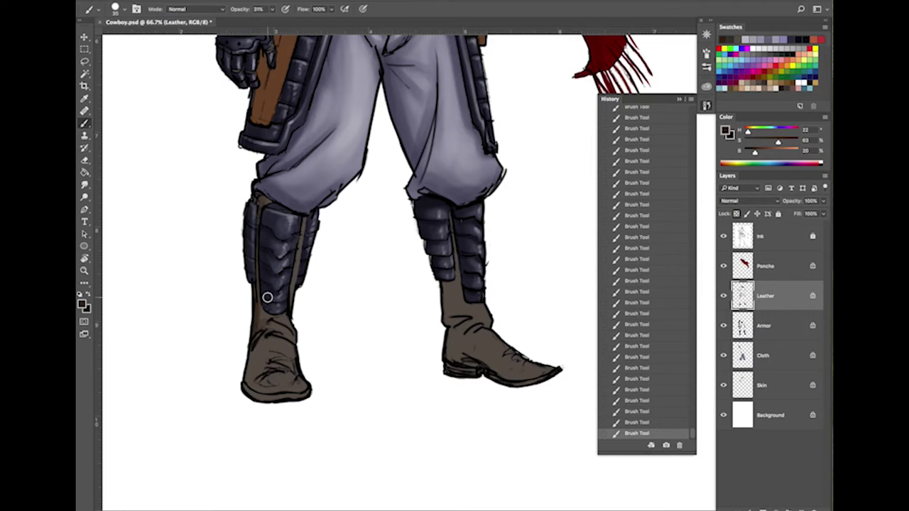
drag(756, 152, 751, 151)
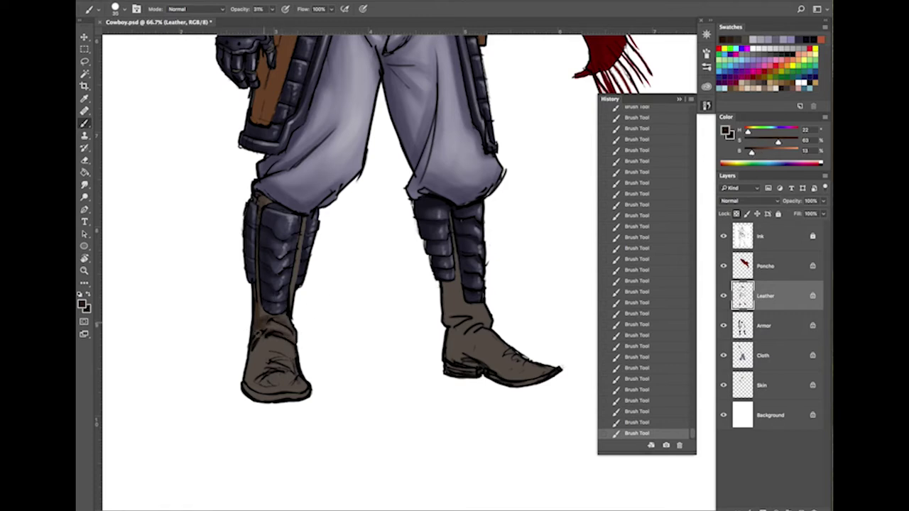
Step: Try shading both boots with dark brown strokes of the hard round brush at varying sizes
key(])
key(])
key(])
key(])
mouse_move(251, 358)
mouse_down()
mouse_move(264, 384)
mouse_move(296, 389)
mouse_move(276, 385)
mouse_move(278, 368)
mouse_move(258, 362)
mouse_move(278, 366)
mouse_move(269, 347)
mouse_move(278, 367)
mouse_move(257, 357)
mouse_move(252, 400)
mouse_move(294, 405)
mouse_move(272, 395)
mouse_move(311, 399)
mouse_move(288, 388)
mouse_move(273, 395)
mouse_move(301, 373)
mouse_up()
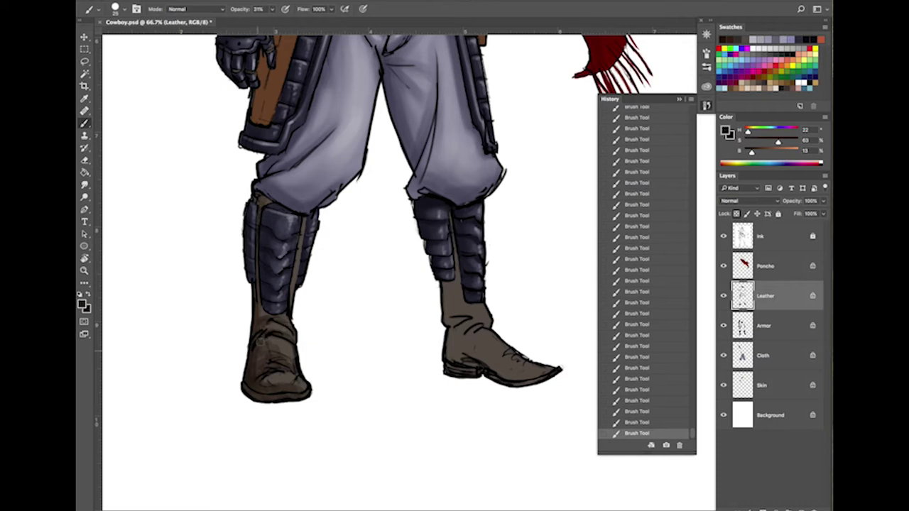
key(bracketright)
key(bracketright)
key(bracketright)
key(bracketright)
key(bracketright)
key(bracketright)
mouse_move(265, 324)
mouse_down()
mouse_move(276, 336)
mouse_move(261, 355)
mouse_move(282, 363)
mouse_move(286, 326)
mouse_move(269, 336)
mouse_move(281, 336)
mouse_move(271, 346)
mouse_move(282, 365)
mouse_up()
mouse_move(451, 353)
mouse_down()
mouse_move(453, 336)
mouse_move(462, 358)
mouse_move(469, 328)
mouse_move(454, 291)
mouse_move(441, 321)
mouse_up()
key(bracketleft)
key(bracketleft)
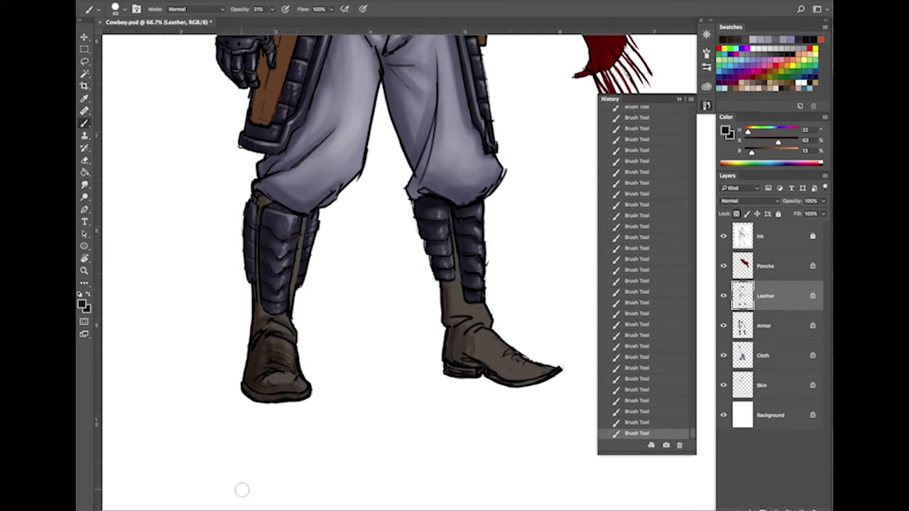
Step: Switch the brush to the soft round 150 px preset
click(122, 9)
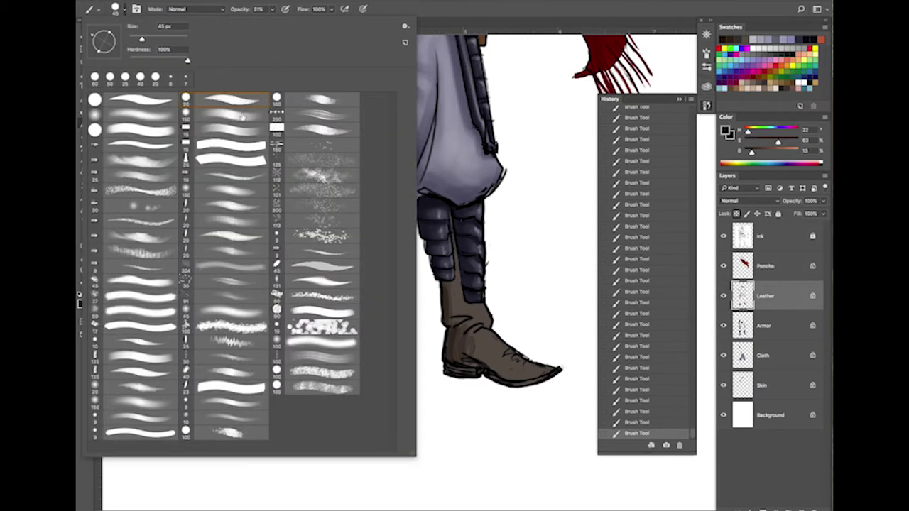
click(245, 115)
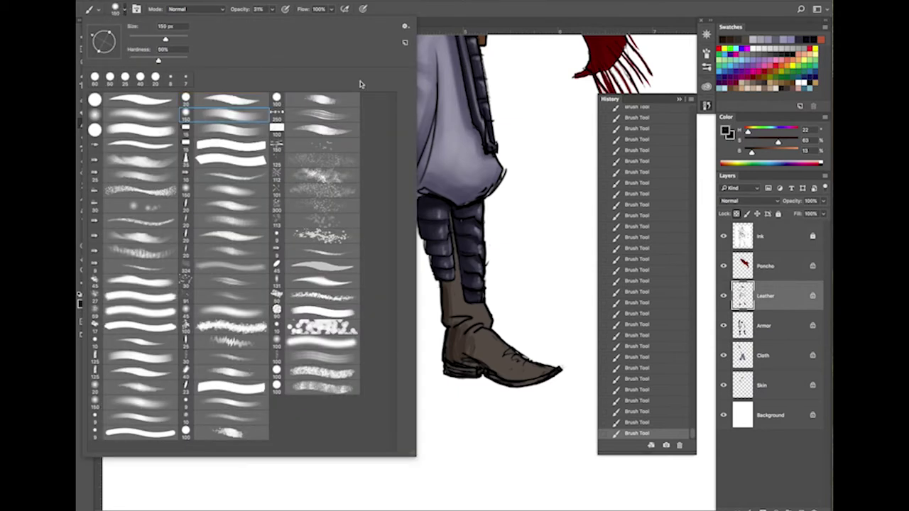
click(474, 15)
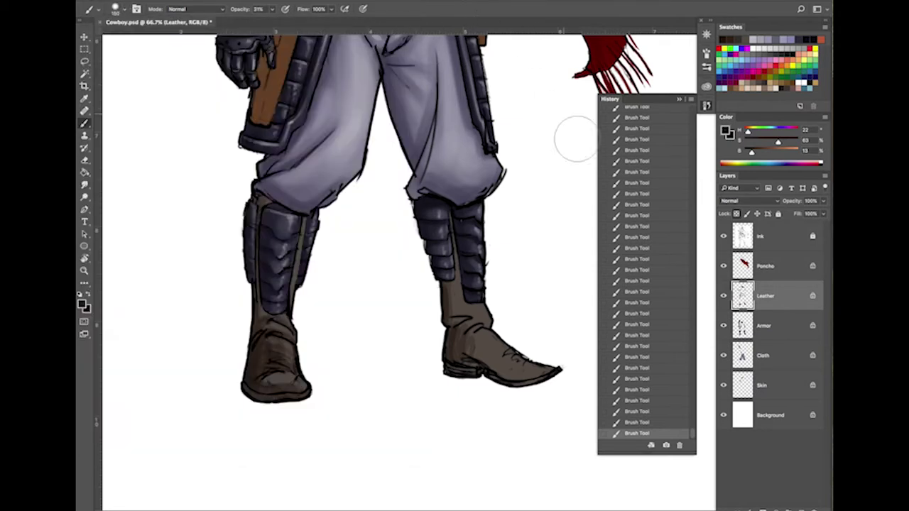
Step: Step back through the history to remove the hard-edged shading strokes from the boots
click(641, 139)
key(ctrl+z)
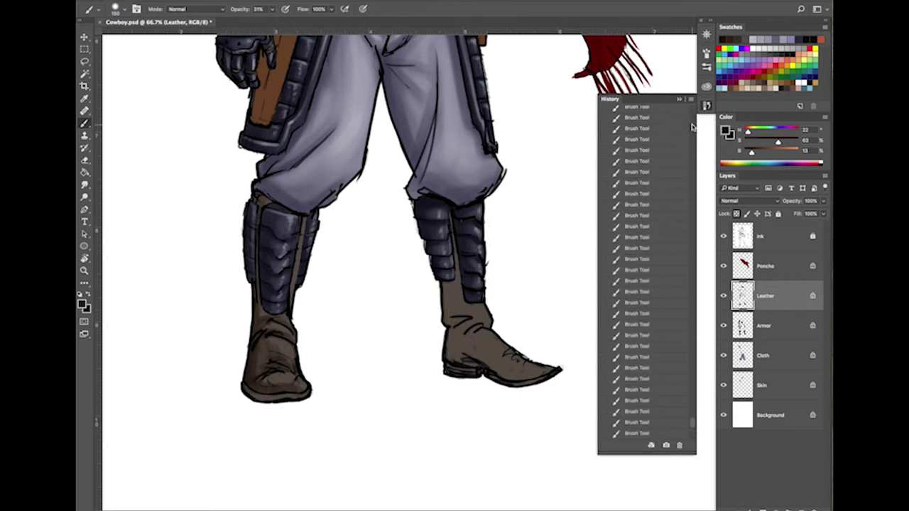
click(632, 423)
click(636, 400)
click(636, 358)
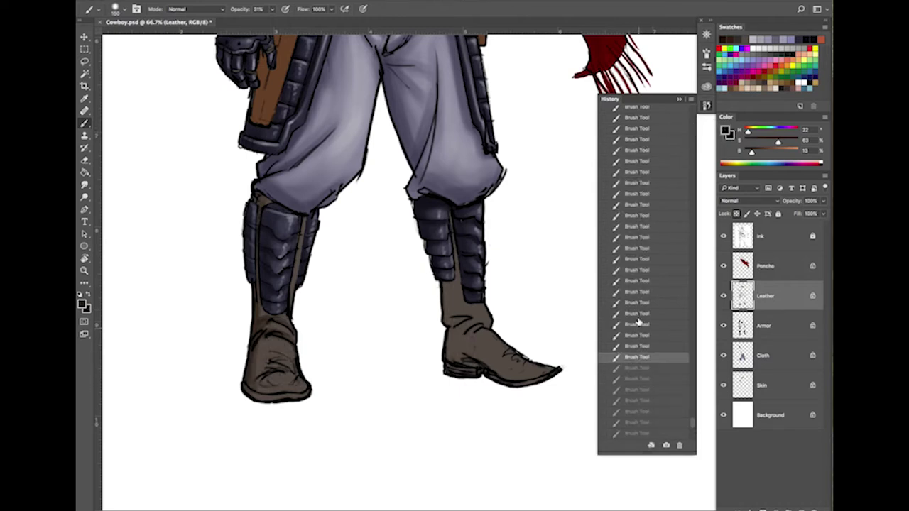
click(638, 335)
click(636, 303)
drag(631, 269, 627, 185)
key(ctrl+z)
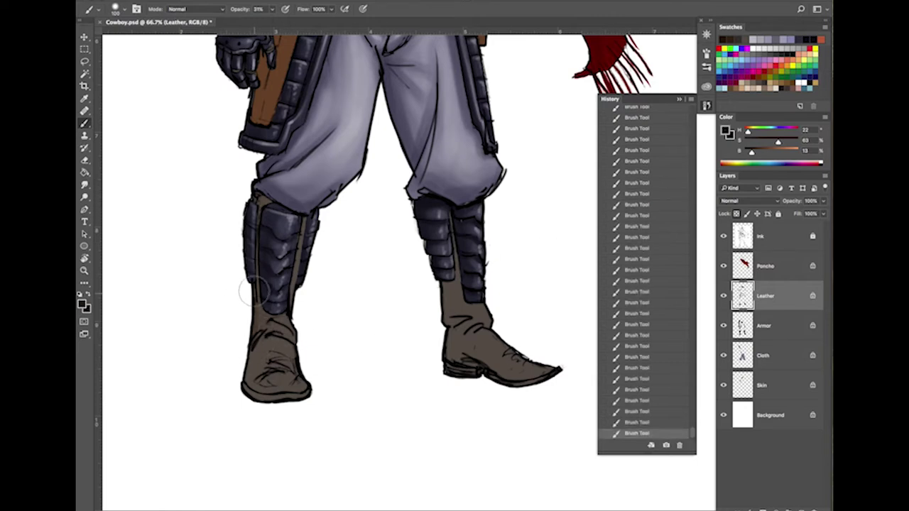
Step: Shade both boots with dark brown along the folds and edges, using the soft brush at progressively smaller sizes
key(bracketleft)
key(bracketleft)
mouse_move(260, 317)
mouse_down()
mouse_move(250, 375)
mouse_move(291, 397)
mouse_move(277, 397)
mouse_move(269, 379)
mouse_move(259, 385)
mouse_move(269, 397)
mouse_move(313, 396)
mouse_up()
key(bracketleft)
key(bracketleft)
key(bracketleft)
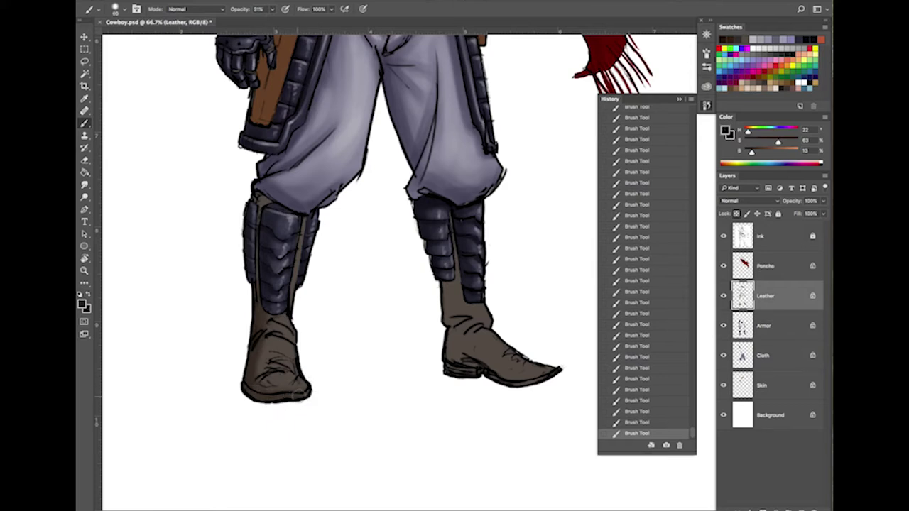
key(bracketleft)
key(bracketleft)
key(bracketleft)
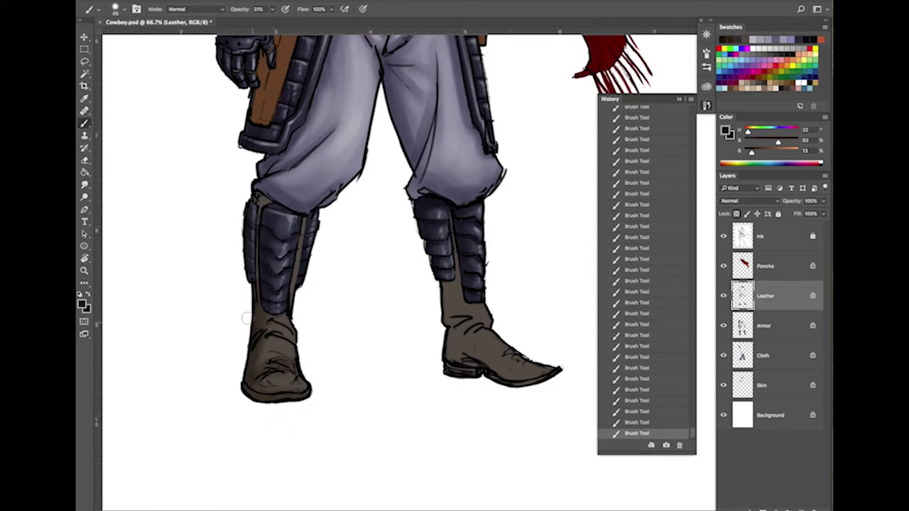
drag(290, 340, 272, 332)
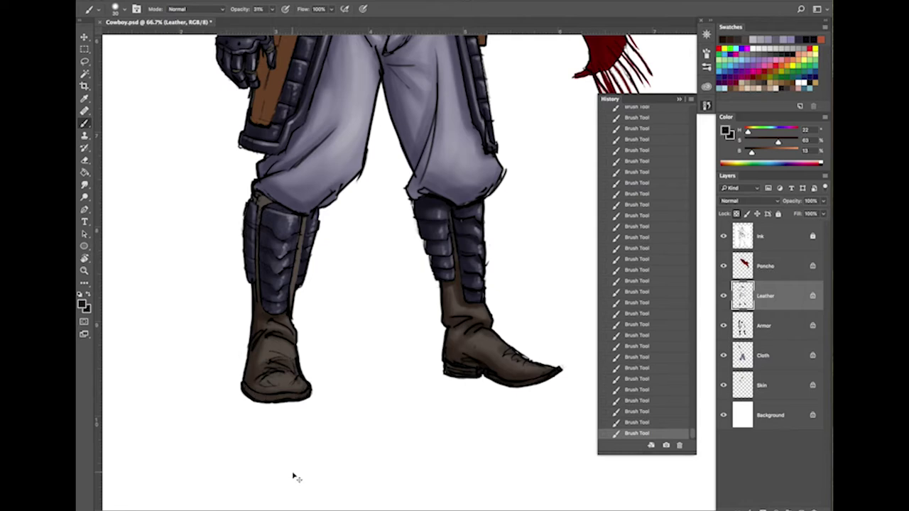
Step: Check the shaded leather against the whole figure, switching the Leather layer's visibility off and on to compare
key(ctrl+minus)
key(ctrl+minus)
key(ctrl+minus)
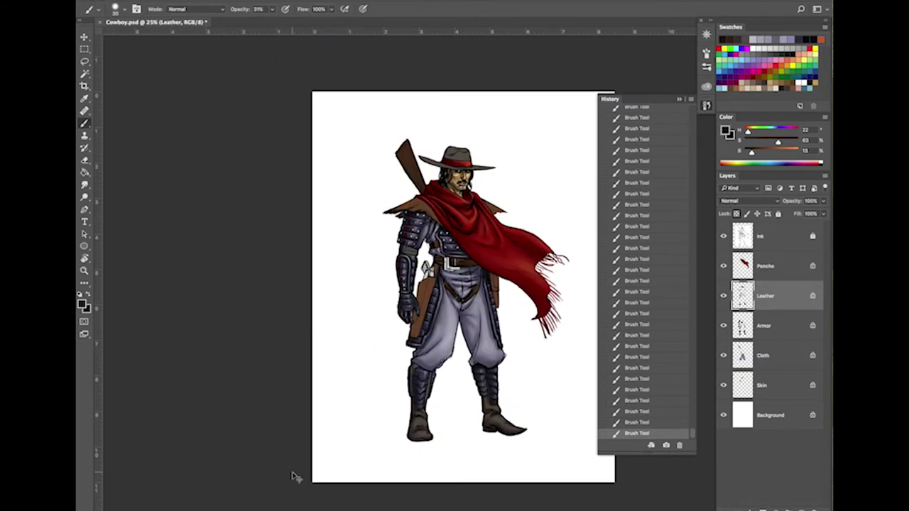
key(ctrl+plus)
key(ctrl+plus)
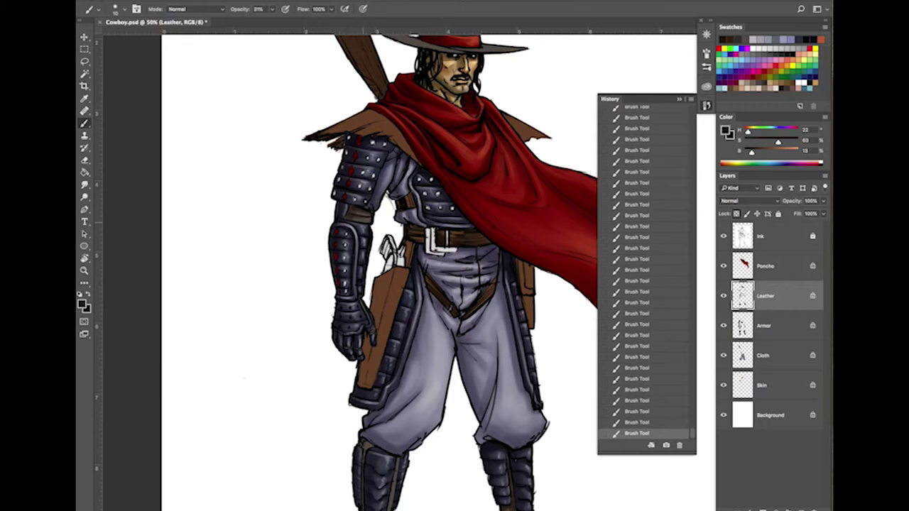
scroll(511, 346, up, 2)
scroll(511, 346, right, 2)
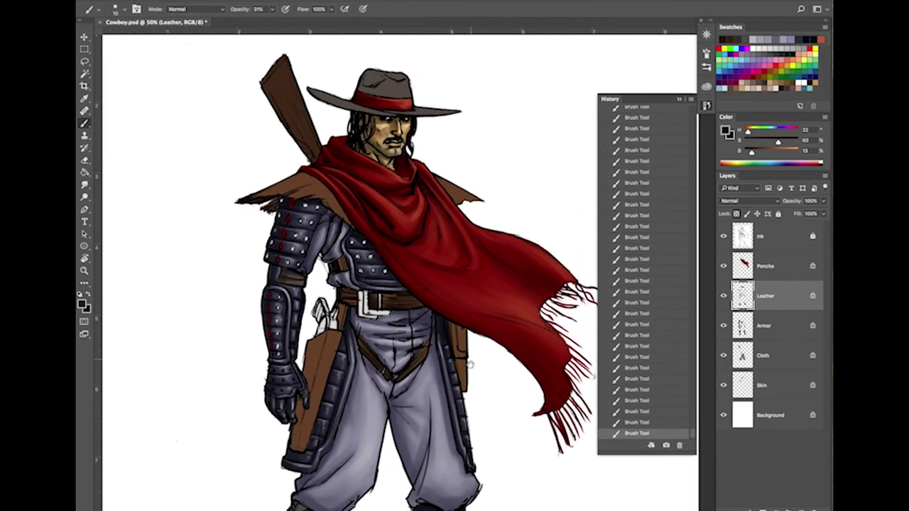
drag(451, 186, 425, 221)
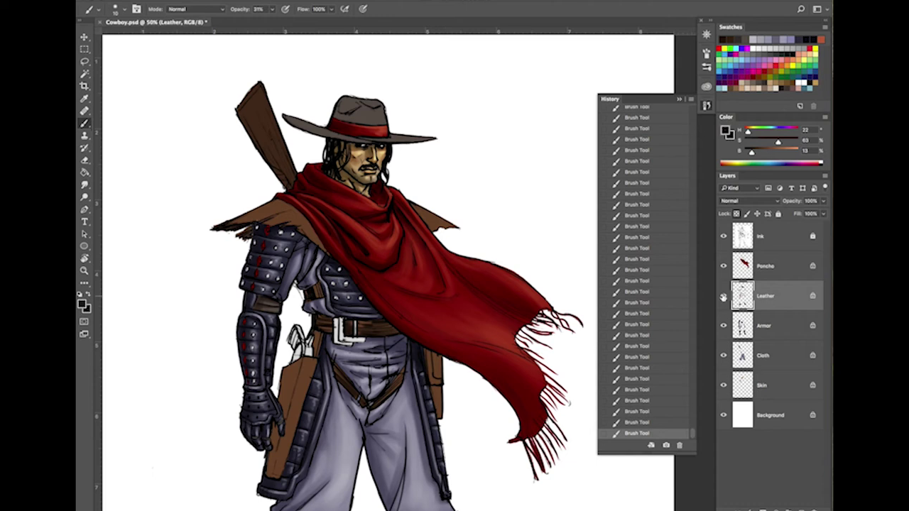
click(723, 296)
click(723, 296)
Step: Shade the hat's crown and brim with the dark brown soft brush, reducing its size to 40 px
scroll(468, 272, up, 2)
scroll(467, 272, right, 2)
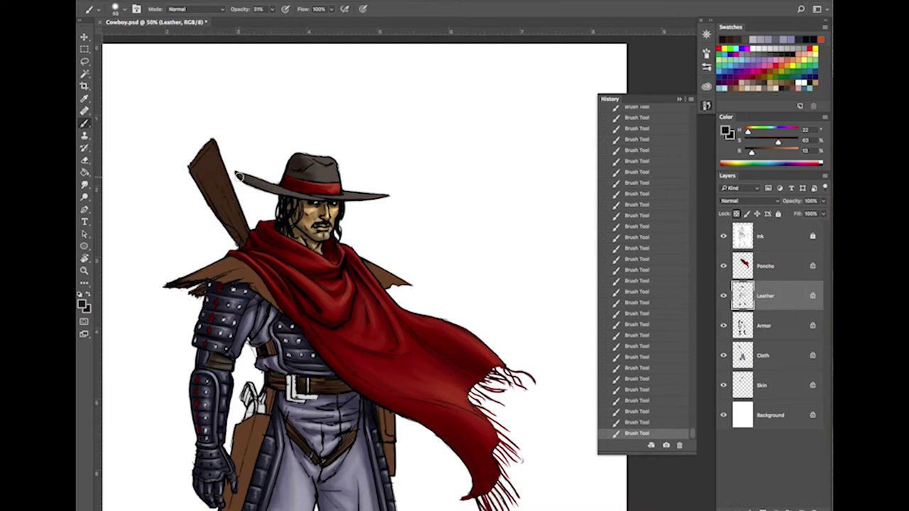
key(bracketleft)
key(bracketleft)
key(bracketleft)
key(bracketleft)
drag(241, 177, 292, 193)
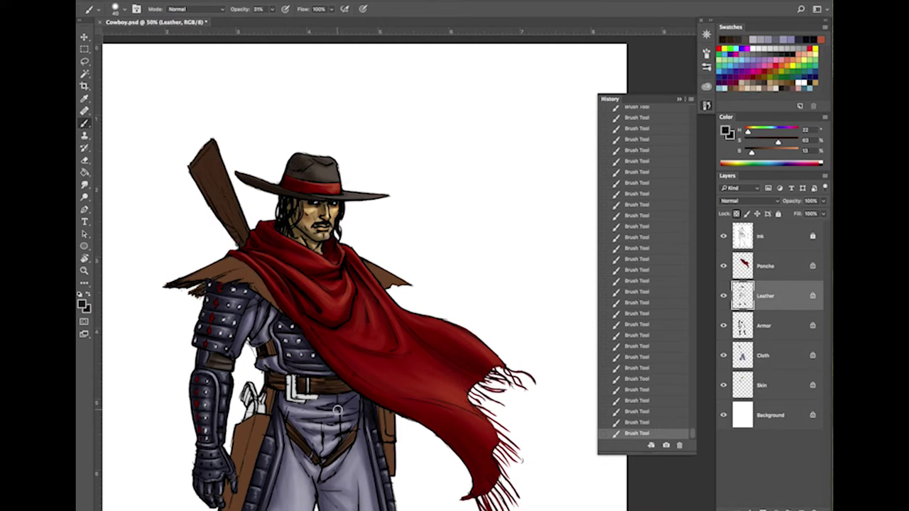
Step: Sample the hat's gray, lighten it to saturation 10 and brightness 54, and paint soft highlights on the hat
drag(458, 460, 452, 404)
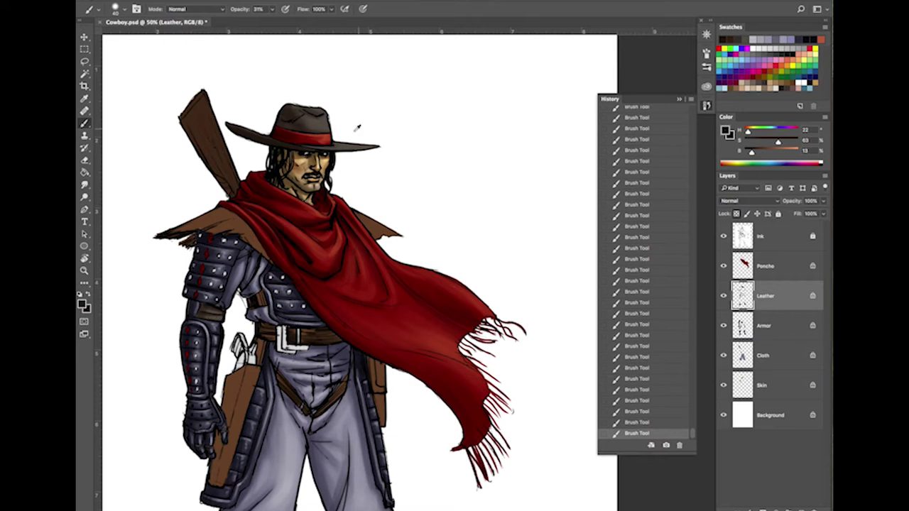
alt+click(322, 121)
mouse_move(763, 152)
mouse_down()
mouse_move(778, 152)
mouse_move(749, 143)
mouse_move(780, 152)
mouse_move(772, 153)
mouse_up()
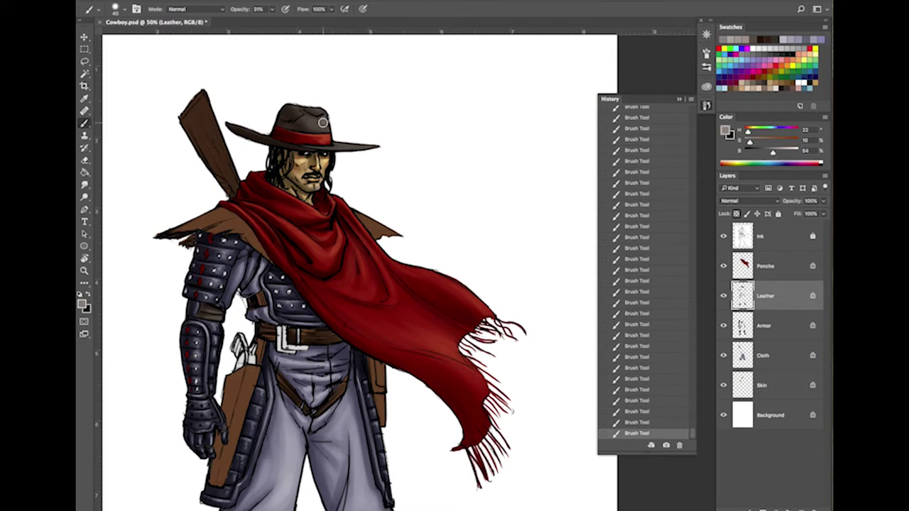
key(ctrl+plus)
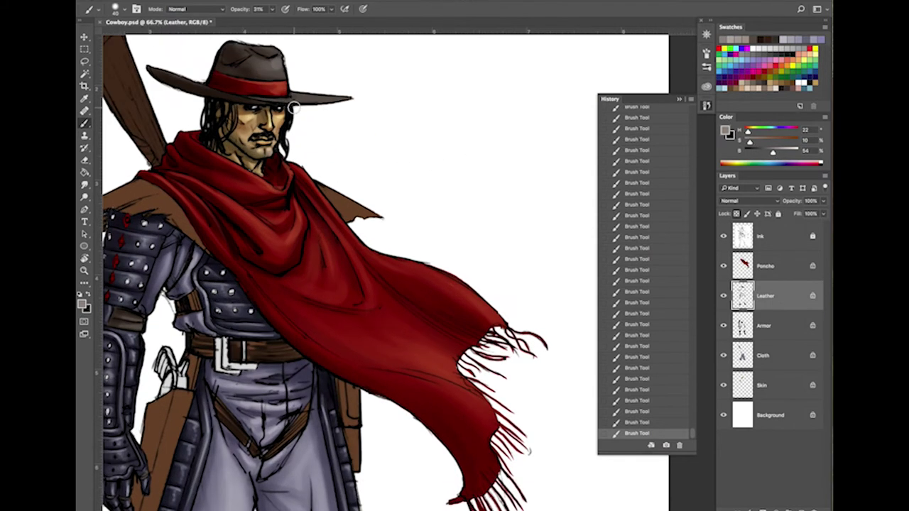
key(bracketleft)
key(bracketleft)
key(bracketleft)
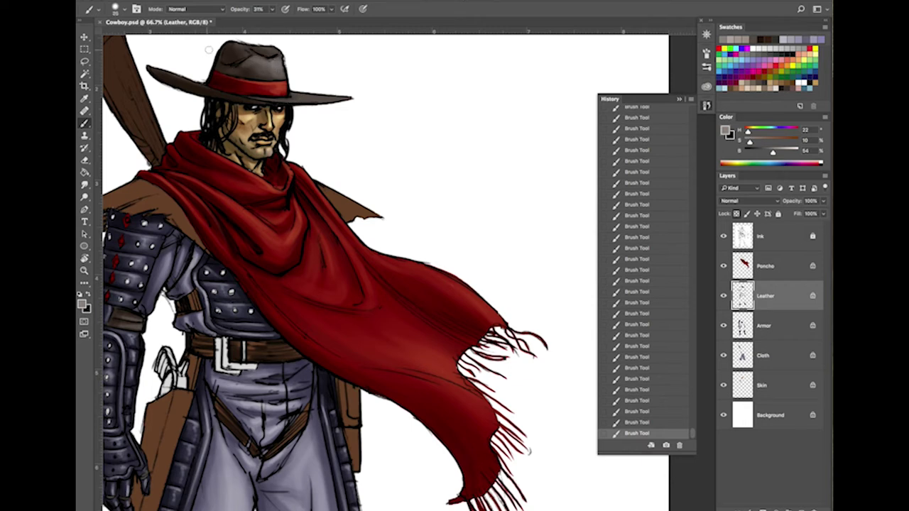
key(bracketright)
key(bracketright)
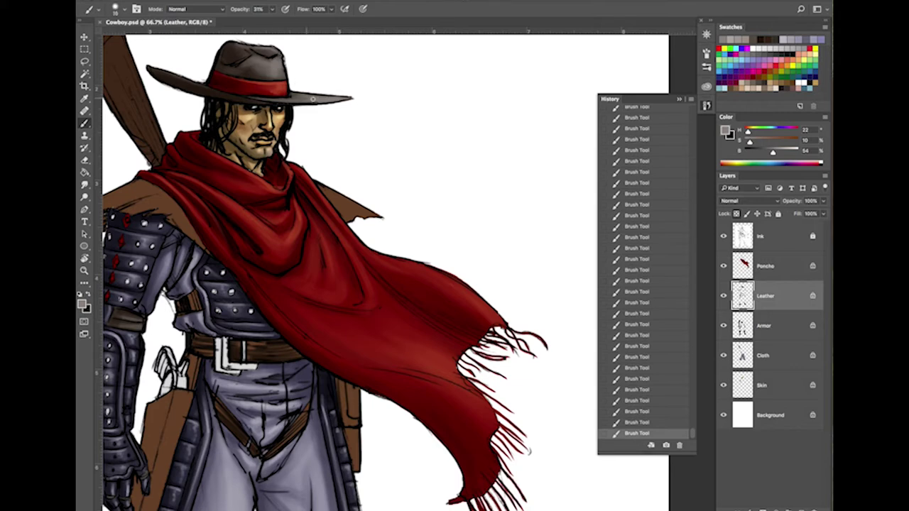
Step: Sample the boots' dark brown and deepen the shadows on the boot leather below the knees with the soft brush
mouse_move(357, 463)
mouse_down()
mouse_move(442, 379)
mouse_move(468, 282)
mouse_move(475, 154)
mouse_up()
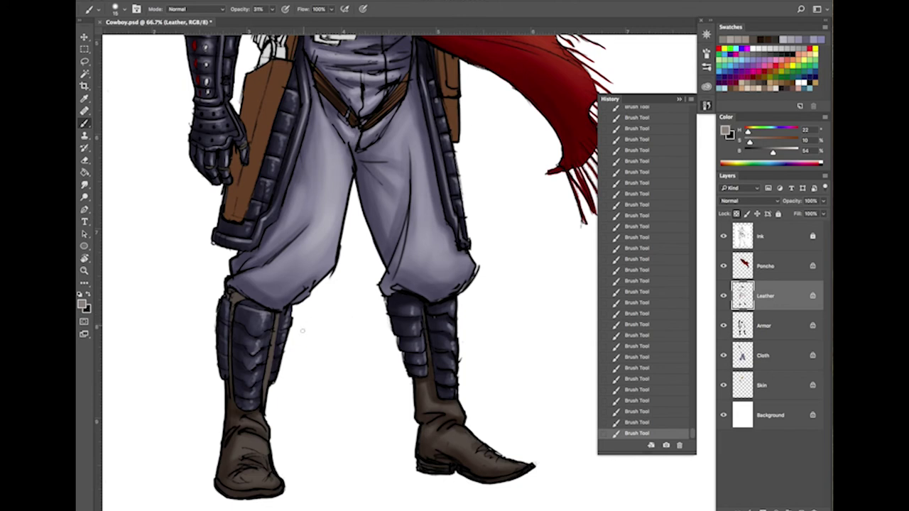
key(x)
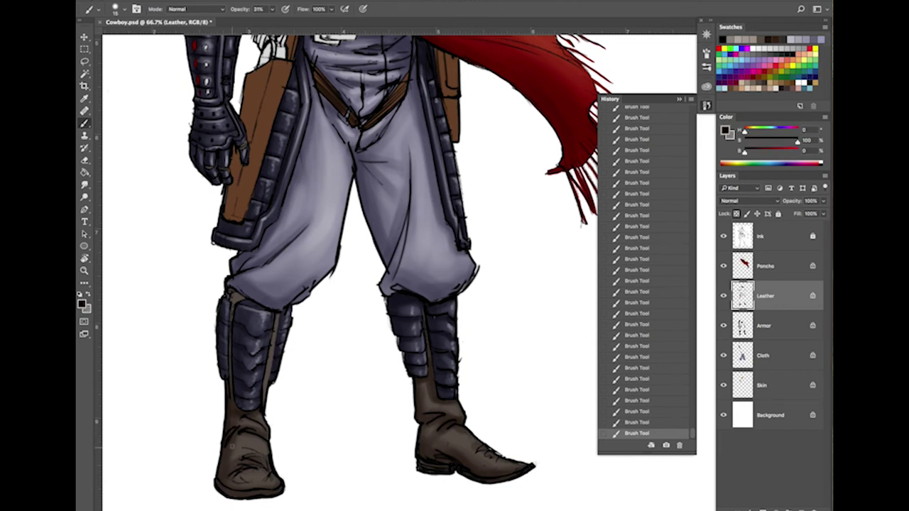
alt+click(233, 417)
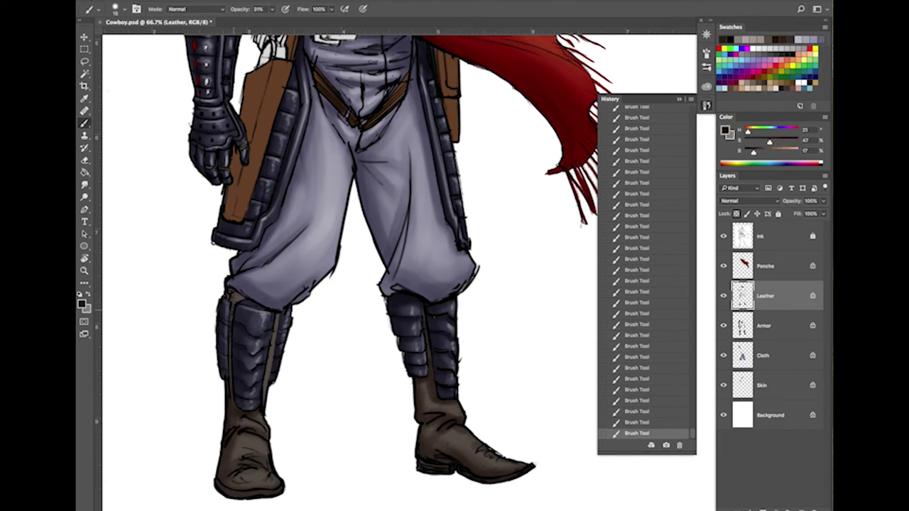
key(bracketright)
alt+click(422, 401)
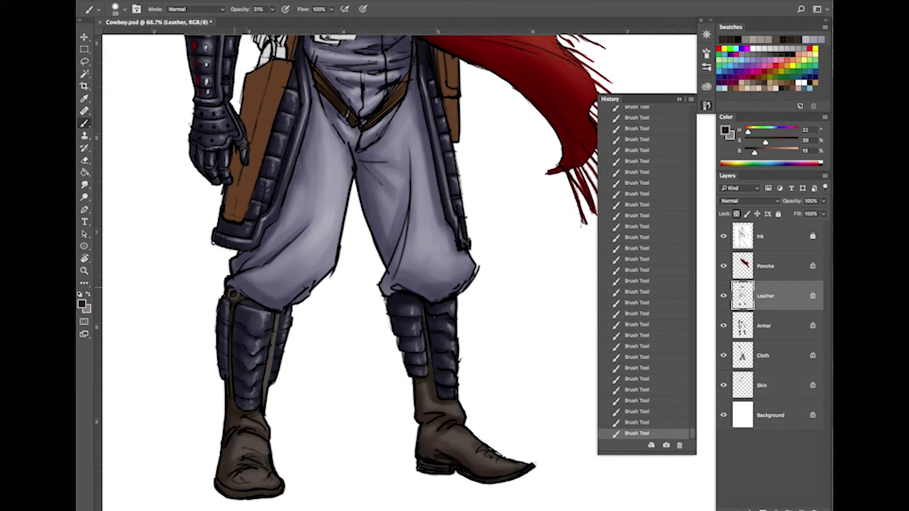
alt+click(231, 461)
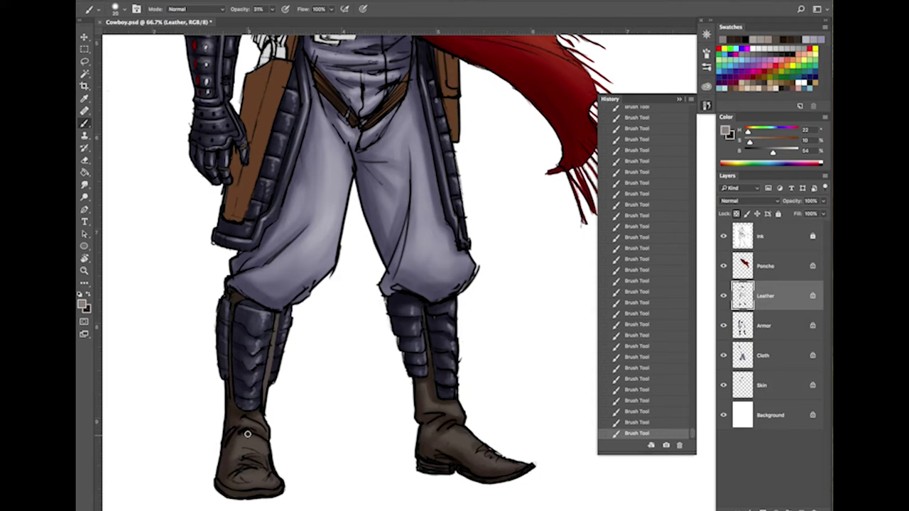
Step: Paint light gray highlights on the front-facing boot's ankle and the leather strip beside its shin guard, touching up the strip with dark brown
key(x)
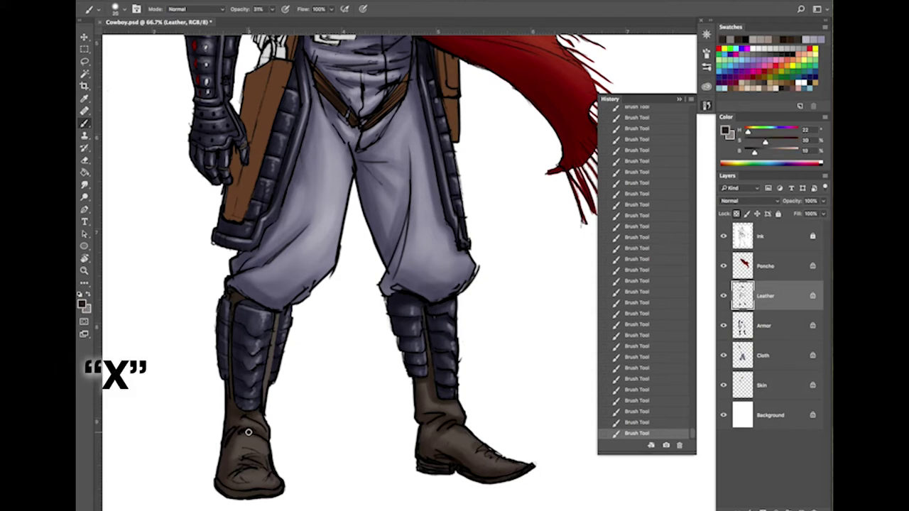
key(x)
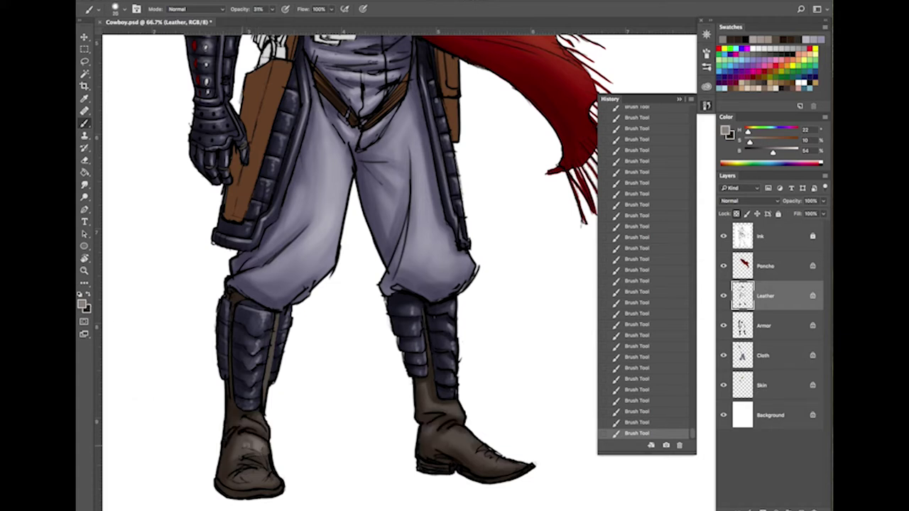
key(bracketleft)
drag(274, 319, 272, 378)
key(x)
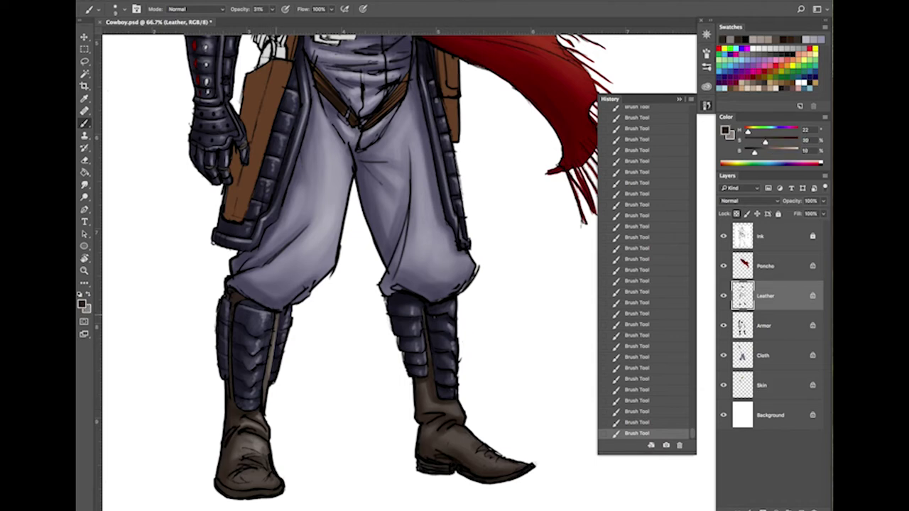
drag(274, 343, 270, 367)
key(x)
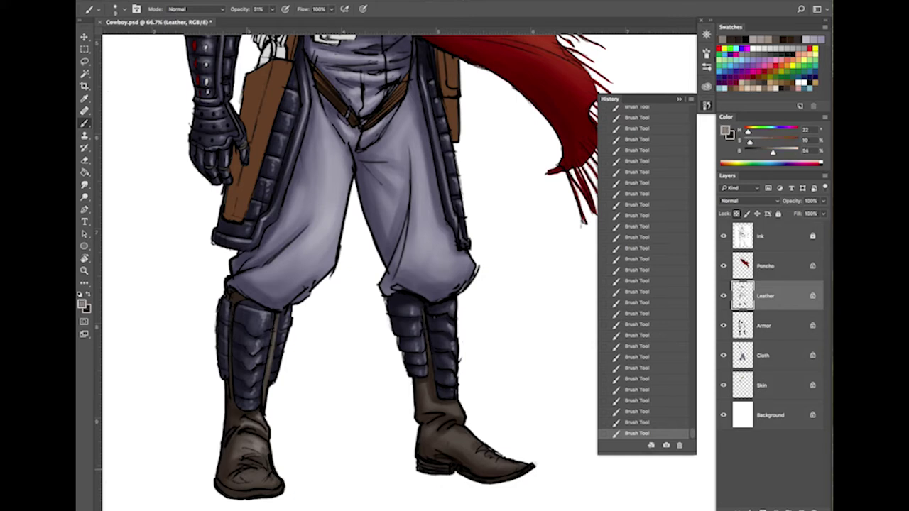
Step: Paint light gray highlights on the toes, ankles and folds of both boots, starting at 25 px and reducing the brush for finer strokes
key(bracketright)
key(bracketright)
key(bracketright)
key(bracketright)
mouse_move(264, 479)
mouse_down()
mouse_move(250, 473)
mouse_move(264, 475)
mouse_move(249, 482)
mouse_move(262, 481)
mouse_up()
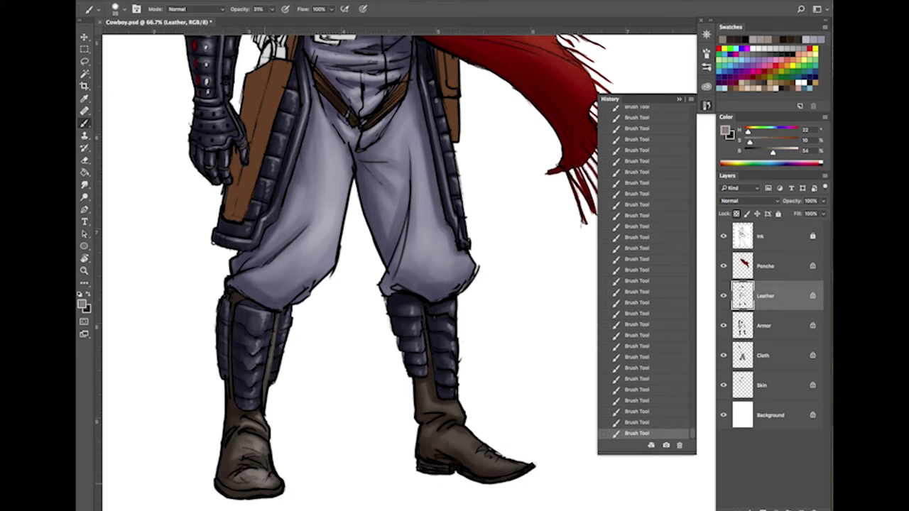
key(bracketleft)
key(bracketleft)
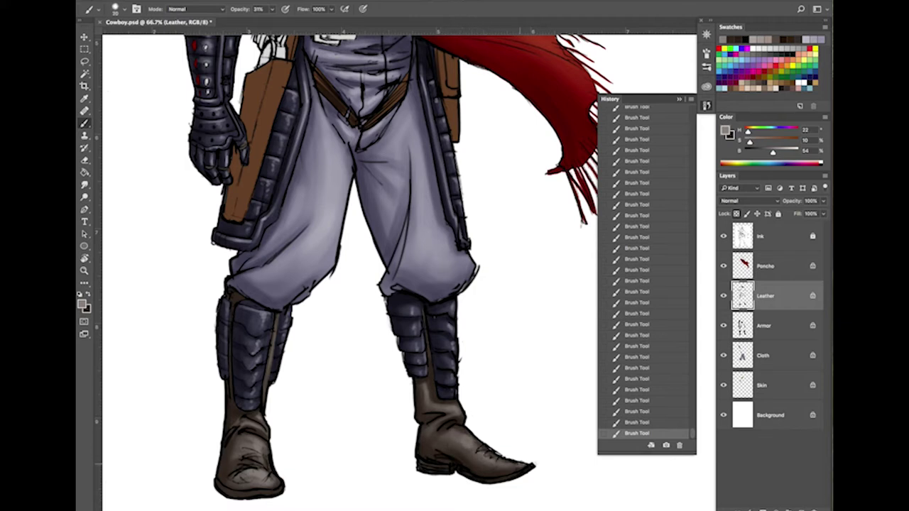
key(bracketleft)
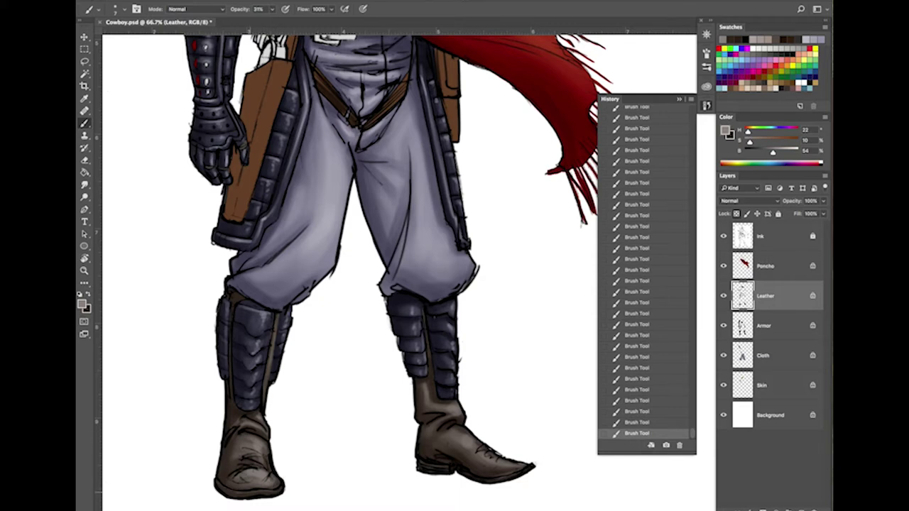
Step: Raise the highlight gray's brightness to 68 and paint finer highlights along the hat brim and boots with a 10 px brush
key(super+minus)
key(super+minus)
key(super+minus)
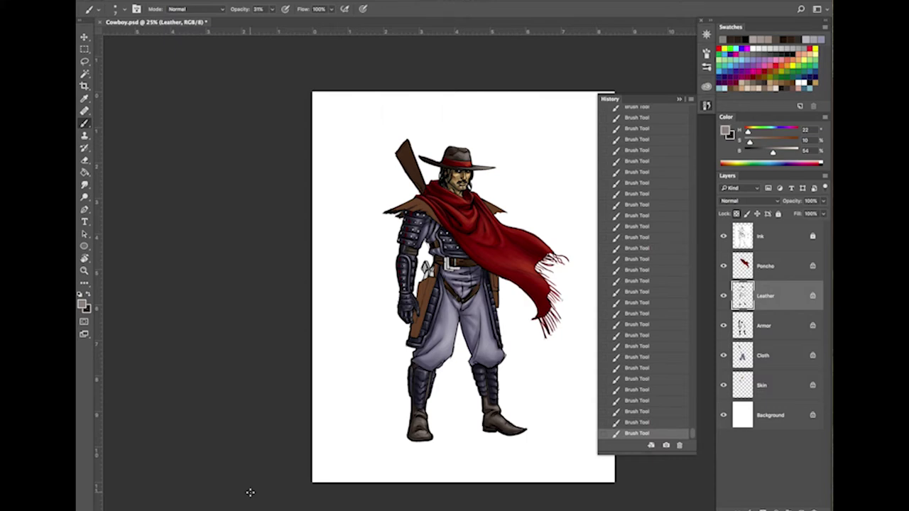
key(super+plus)
key(super+plus)
key(super+plus)
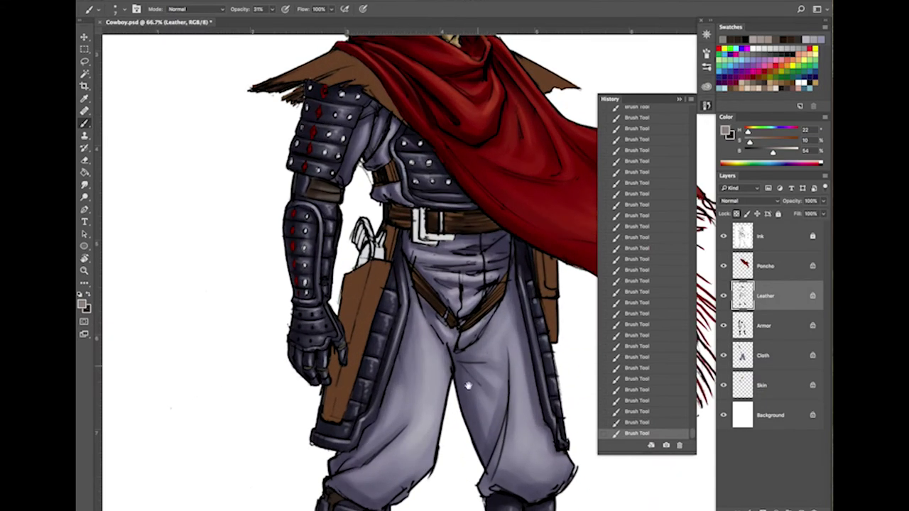
drag(565, 172, 428, 412)
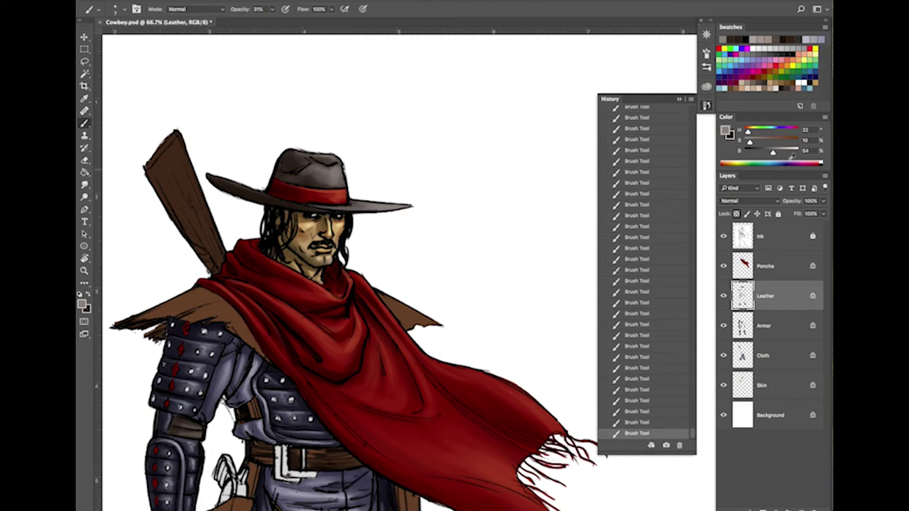
drag(773, 152, 781, 151)
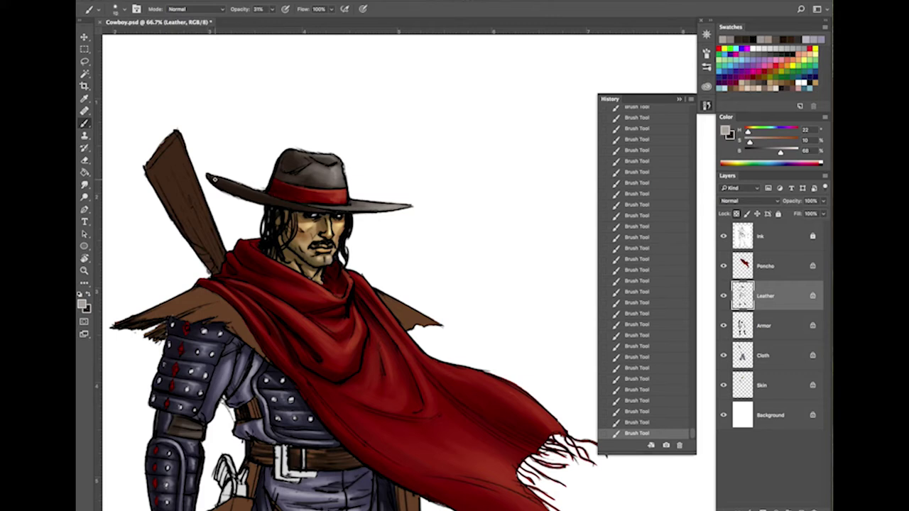
drag(214, 179, 313, 209)
scroll(374, 403, down, 10)
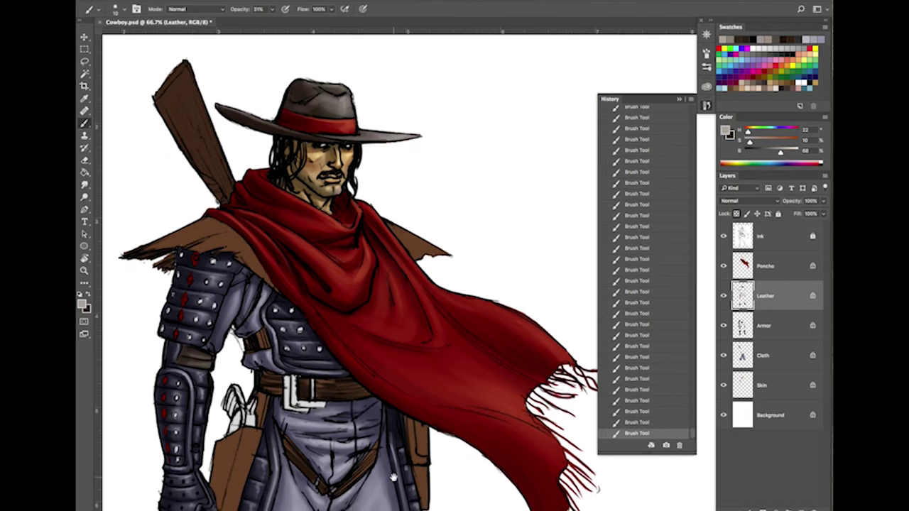
scroll(395, 377, down, 4)
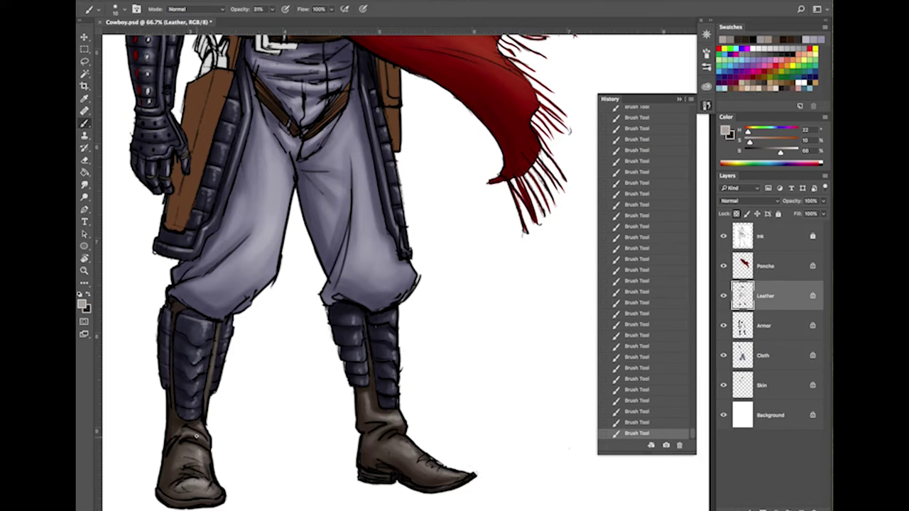
Step: Check the highlighted hat and boots against the whole figure, switching the Leather layer's visibility off and on
key(ctrl+minus)
key(ctrl+minus)
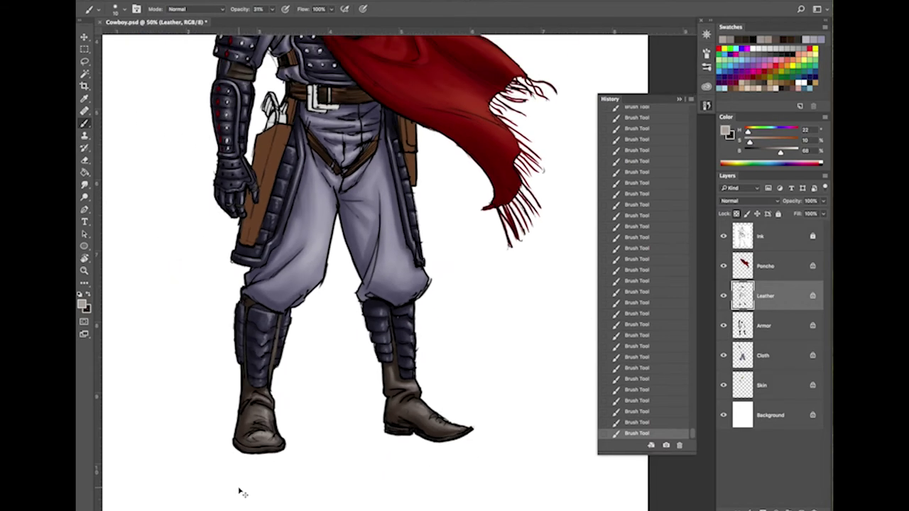
drag(509, 415, 489, 456)
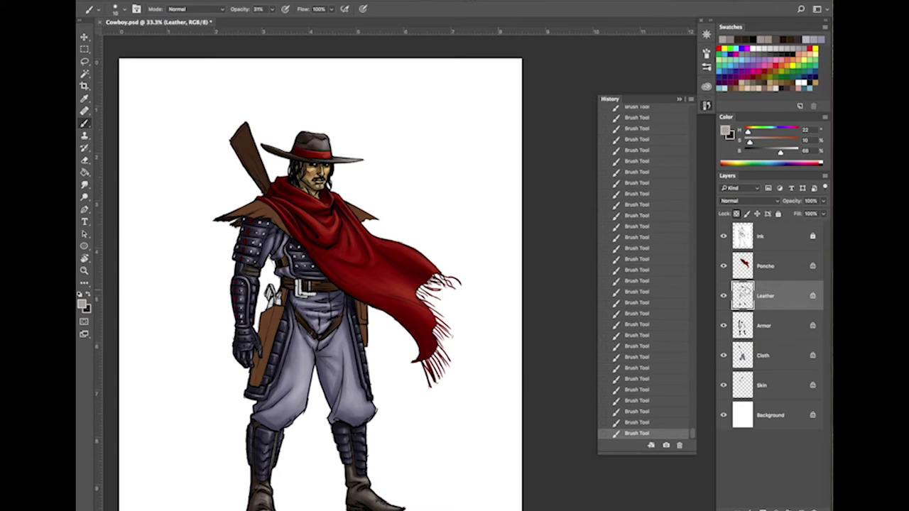
click(723, 296)
click(723, 296)
Step: Sample the holster's brown and darken it to saturation 78 and brightness 20 for shading
key(super+plus)
key(super+plus)
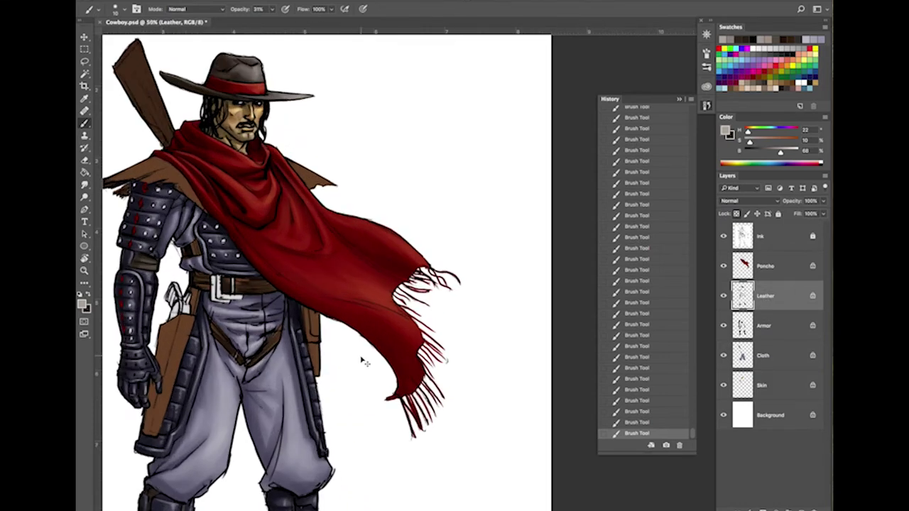
drag(355, 370, 607, 328)
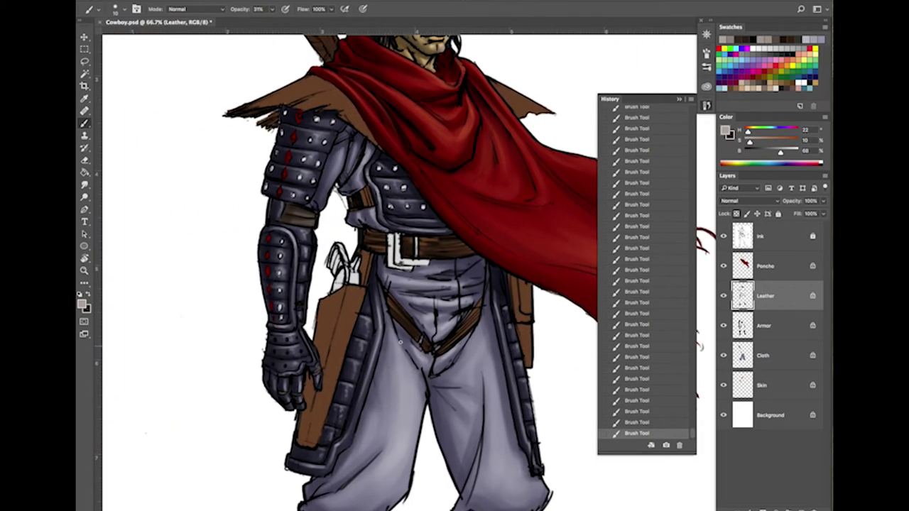
alt+click(347, 320)
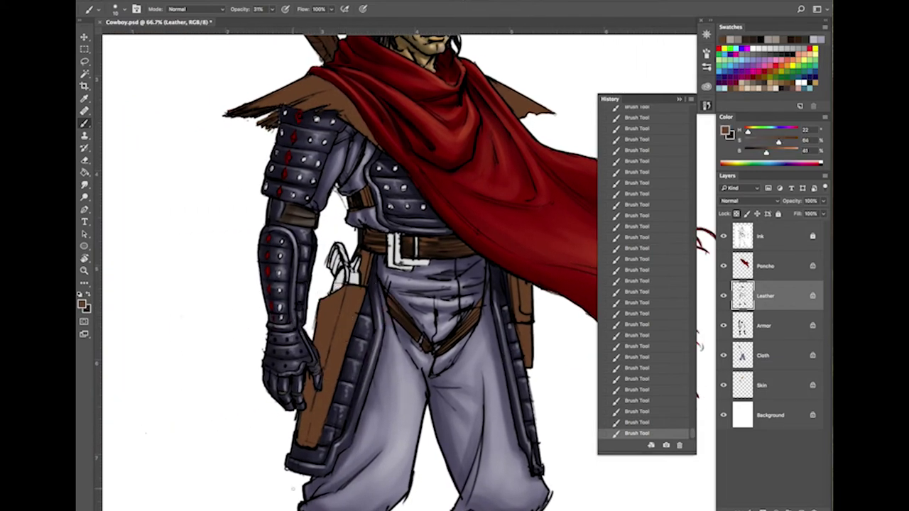
drag(766, 152, 785, 143)
click(778, 142)
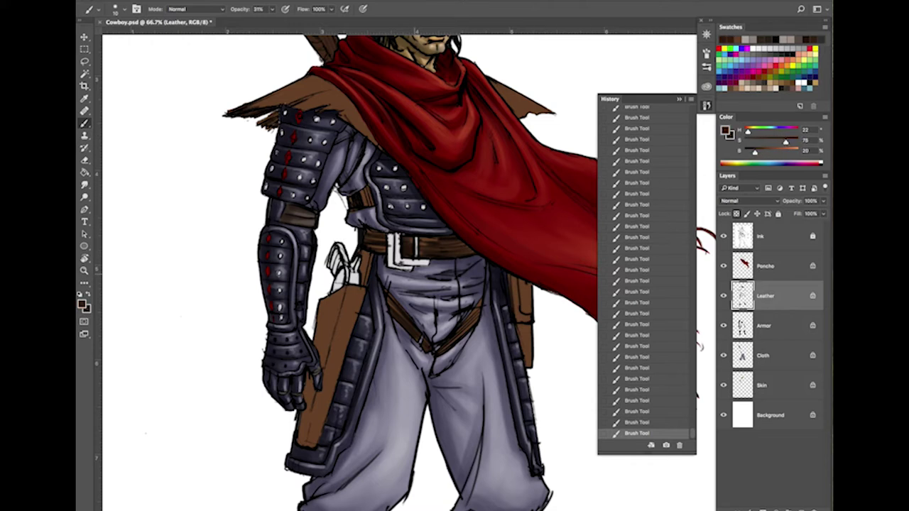
Step: Shade the large holster along its outer edge with the dark brown soft brush, starting at 40 px and reducing to 25 px
key(bracketright)
key(bracketright)
key(bracketright)
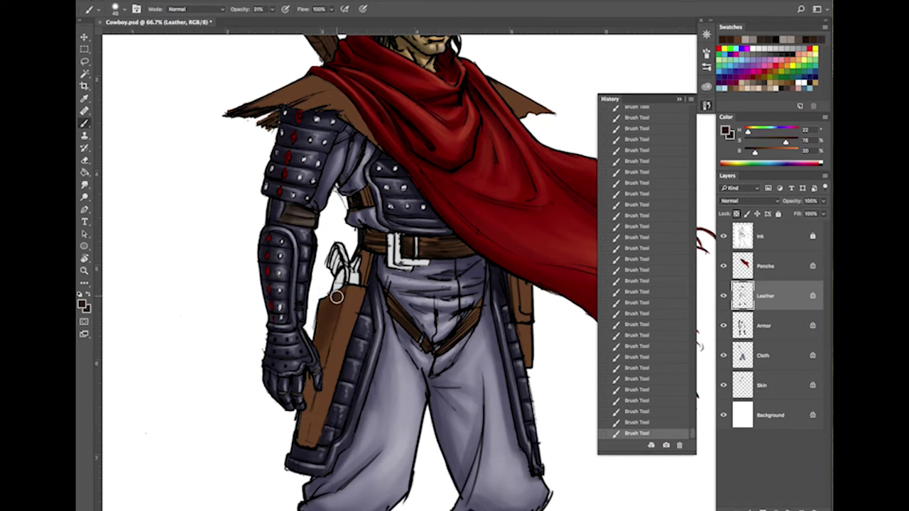
drag(337, 297, 310, 413)
drag(332, 321, 304, 431)
drag(313, 365, 301, 433)
key(bracketleft)
drag(320, 322, 301, 423)
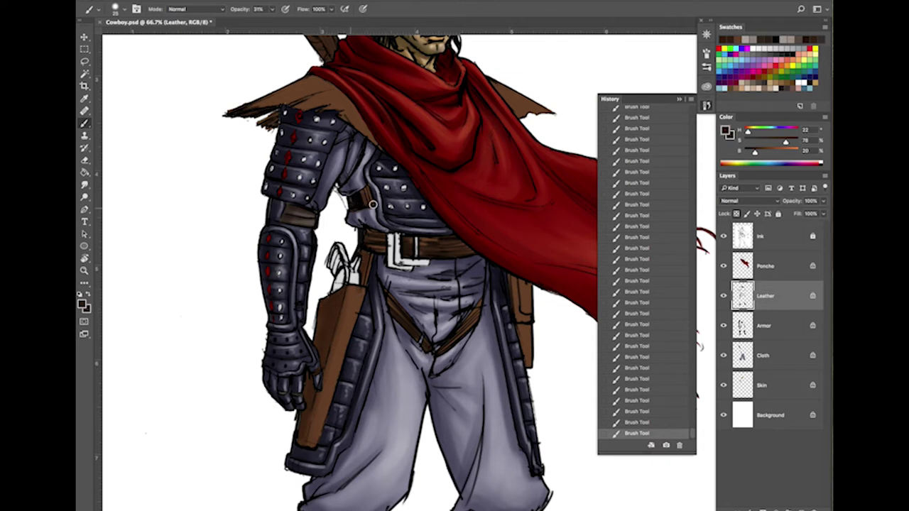
Step: Shade the belt, arm strap and hip straps with dark brown, varying the soft brush's size to fit each piece
key(bracketleft)
key(bracketleft)
key(bracketright)
key(bracketright)
key(bracketright)
drag(482, 306, 471, 330)
Step: Darken the shading brown to saturation 83 and brightness 11 and shade the torn shoulder mantle with a progressively smaller brush
drag(755, 152, 787, 144)
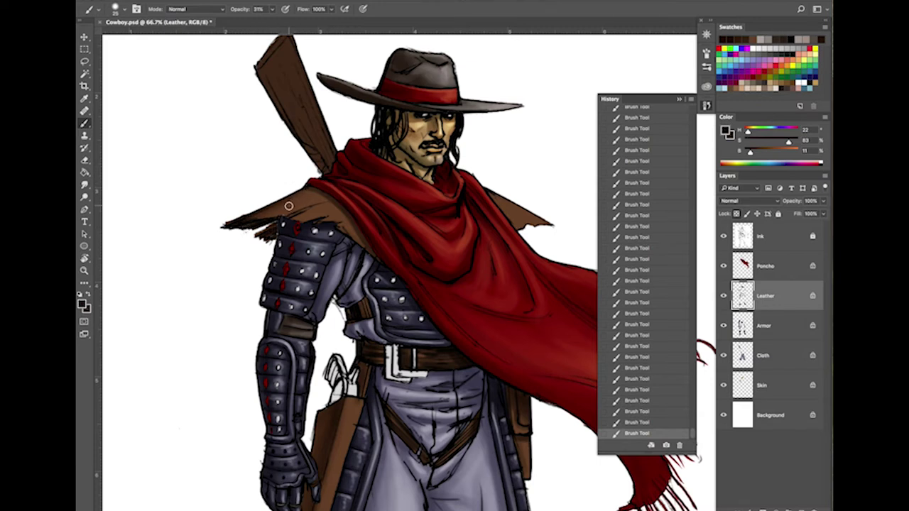
key(bracketleft)
key(bracketleft)
key(bracketleft)
key(bracketleft)
Step: Step back through the history to undo the last several brush strokes
click(639, 423)
click(638, 411)
click(636, 389)
click(636, 358)
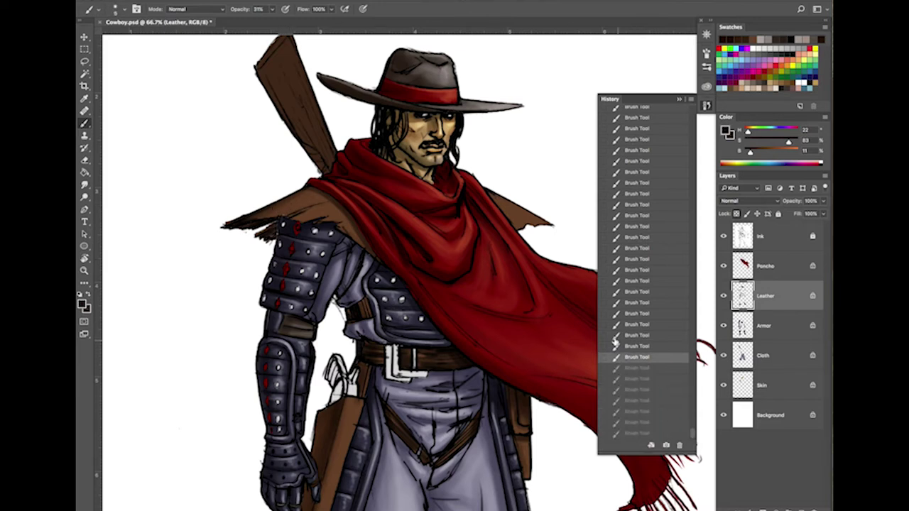
Step: Shade the shoulder mantle's folds and ragged edges with dark brown, and compare by switching the Leather layer's visibility off and on
drag(285, 212, 277, 218)
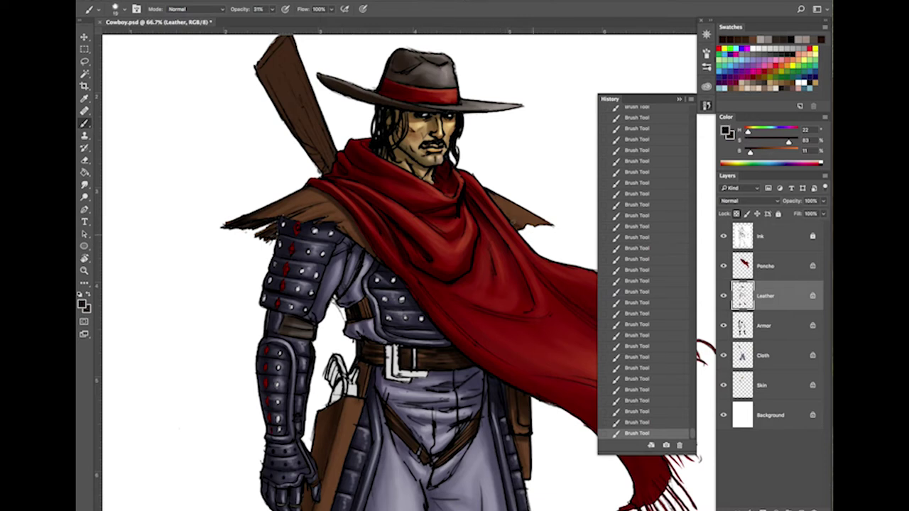
key(bracketleft)
click(724, 295)
click(724, 296)
Step: Sample the holster's brown, lighten it to saturation 50 and brightness 74, and paint soft highlights on the holsters
scroll(488, 380, down, 5)
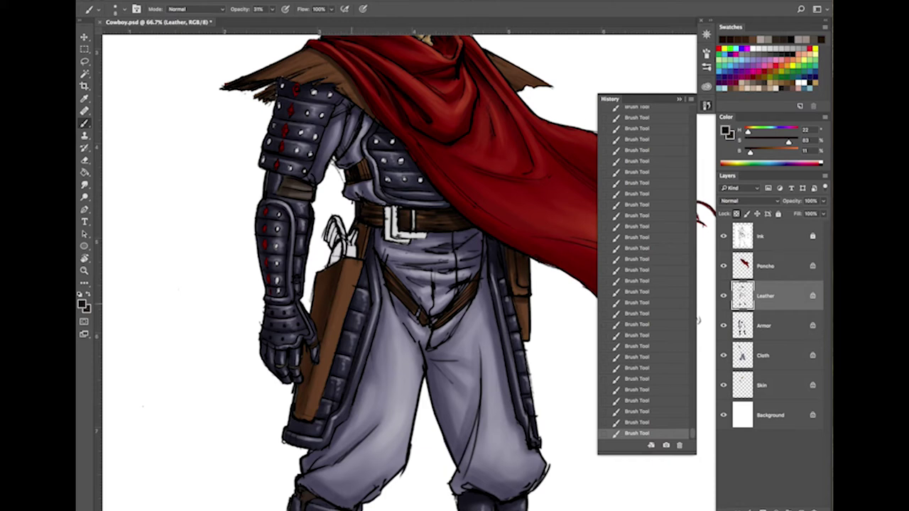
alt+click(353, 288)
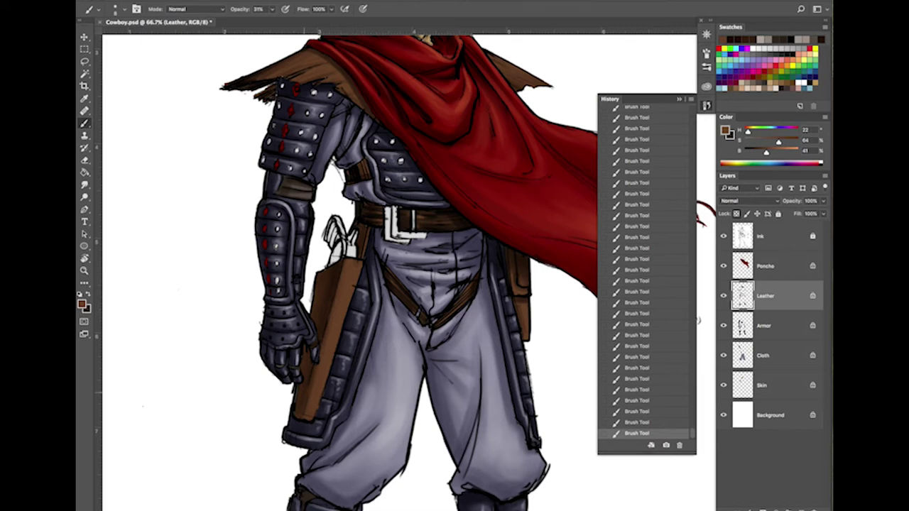
mouse_move(767, 154)
mouse_down()
mouse_move(780, 152)
mouse_move(775, 143)
mouse_move(784, 155)
mouse_up()
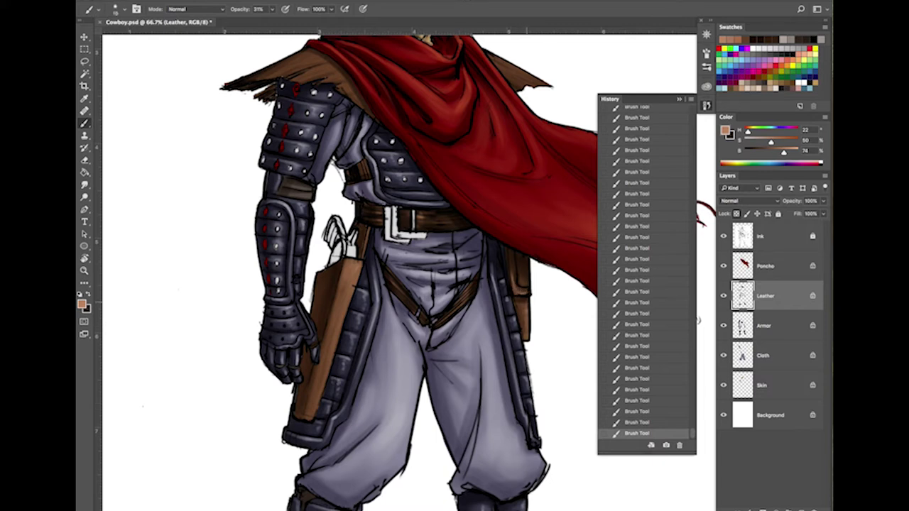
key(bracketright)
key(bracketright)
key(bracketleft)
key(bracketleft)
drag(503, 301, 433, 337)
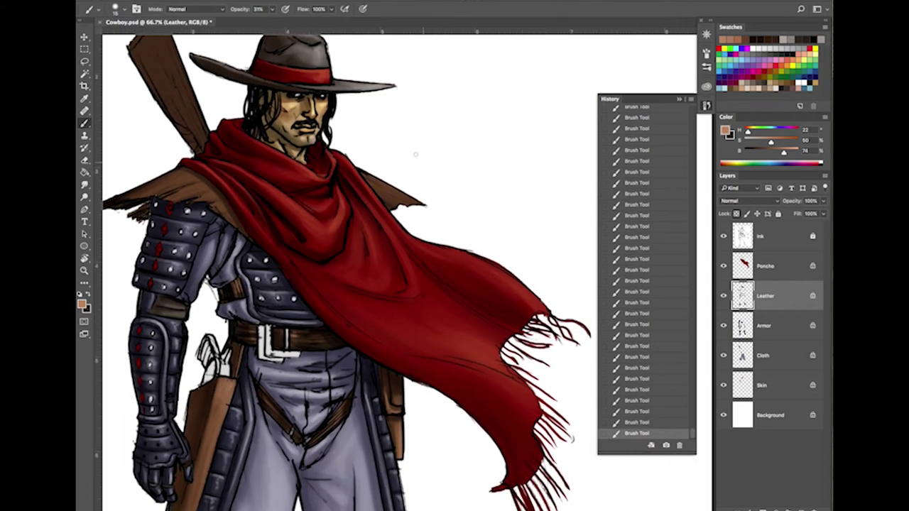
Step: Paint light brown highlights across the folds on both sides of the shoulder mantle, varying the brush size
key(bracketright)
drag(364, 172, 386, 180)
key(bracketleft)
key(bracketleft)
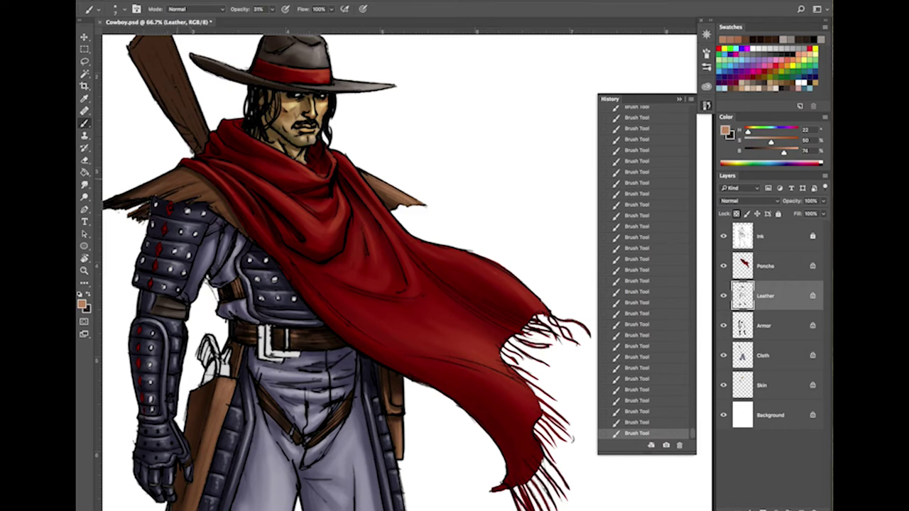
drag(178, 173, 133, 195)
key(bracketright)
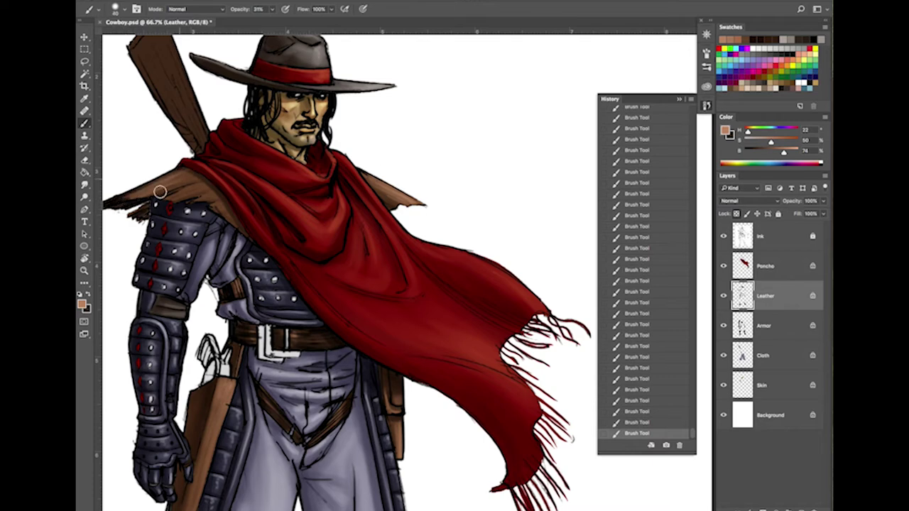
key(bracketleft)
key(bracketleft)
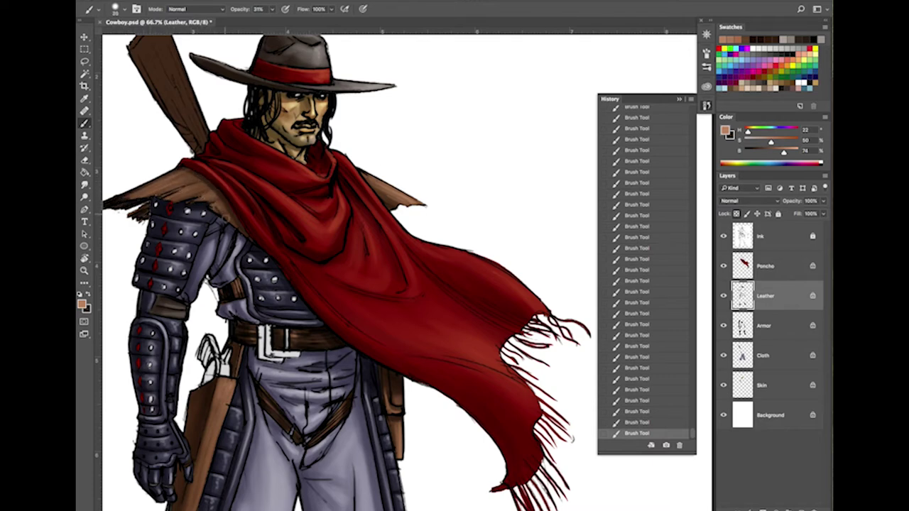
Step: Refine the shoulder mantle with finer light brown highlight strokes, using a progressively smaller brush
key(bracketleft)
key(bracketleft)
key(bracketleft)
key(bracketleft)
key(bracketleft)
key(bracketleft)
key(bracketleft)
key(bracketleft)
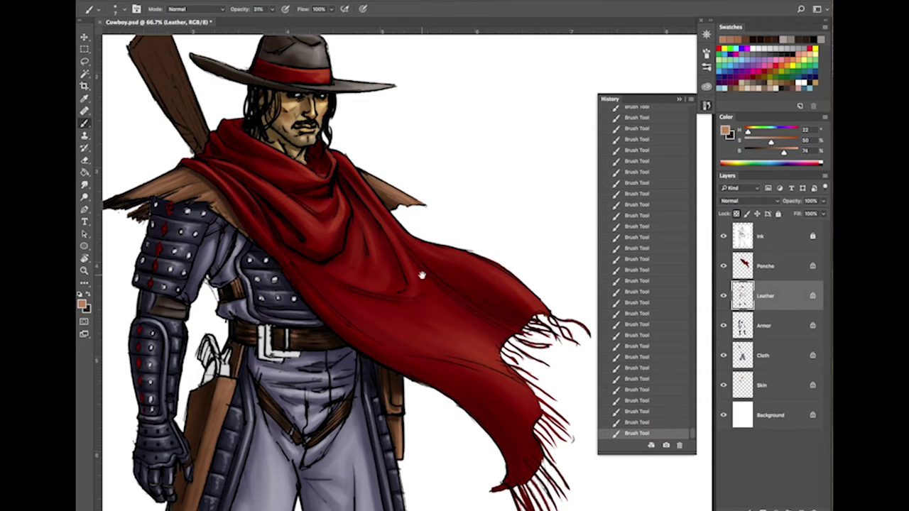
Step: On the Cloth layer, sample the rifle stock's brown and darken it to saturation 67 and brightness 11
scroll(422, 276, down, 10)
drag(494, 315, 485, 501)
scroll(502, 402, up, 5)
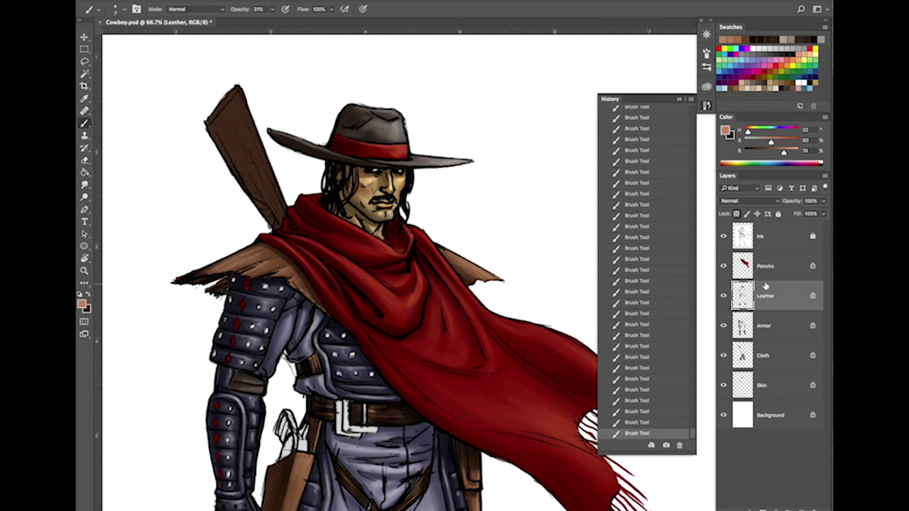
click(768, 356)
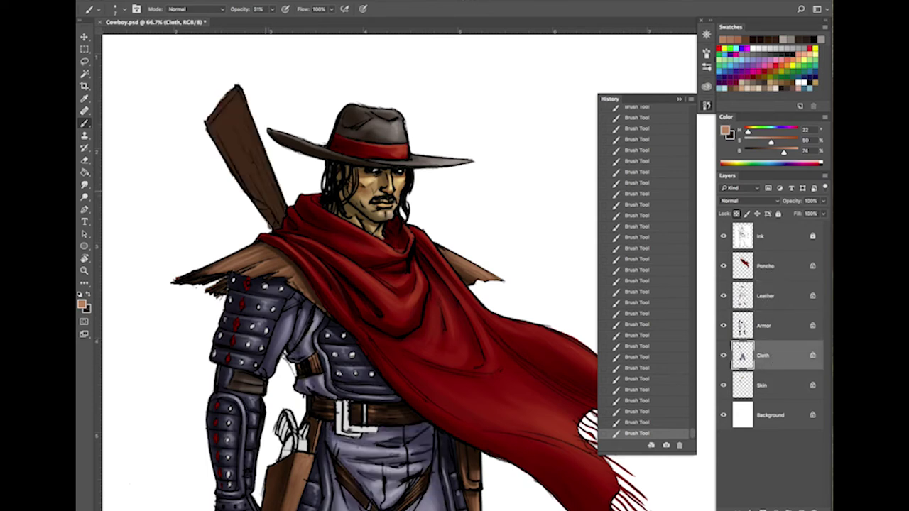
key(ctrl+plus)
drag(308, 149, 404, 256)
alt+click(221, 143)
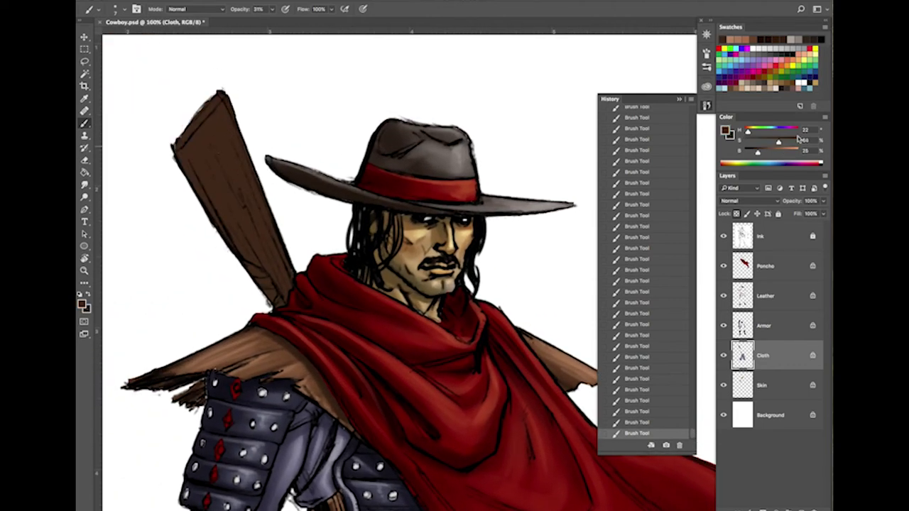
mouse_move(759, 154)
mouse_down()
mouse_move(770, 154)
mouse_move(751, 154)
mouse_up()
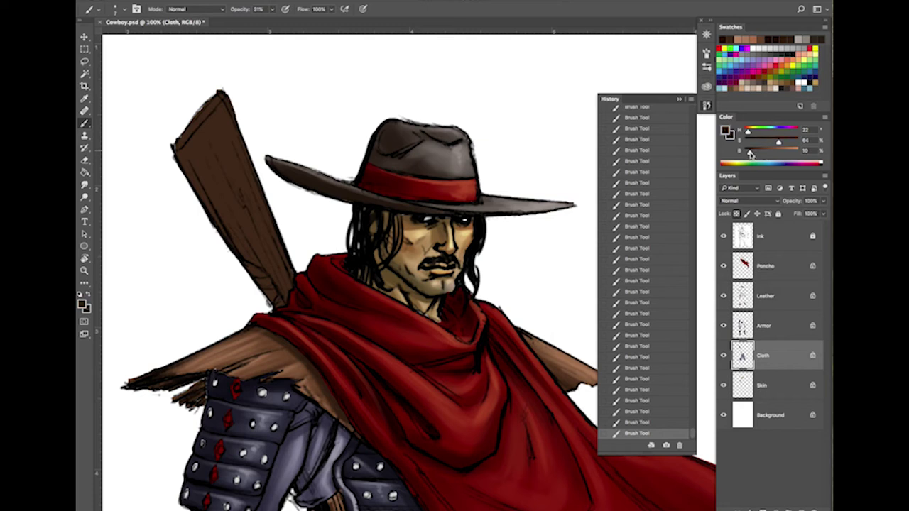
click(781, 142)
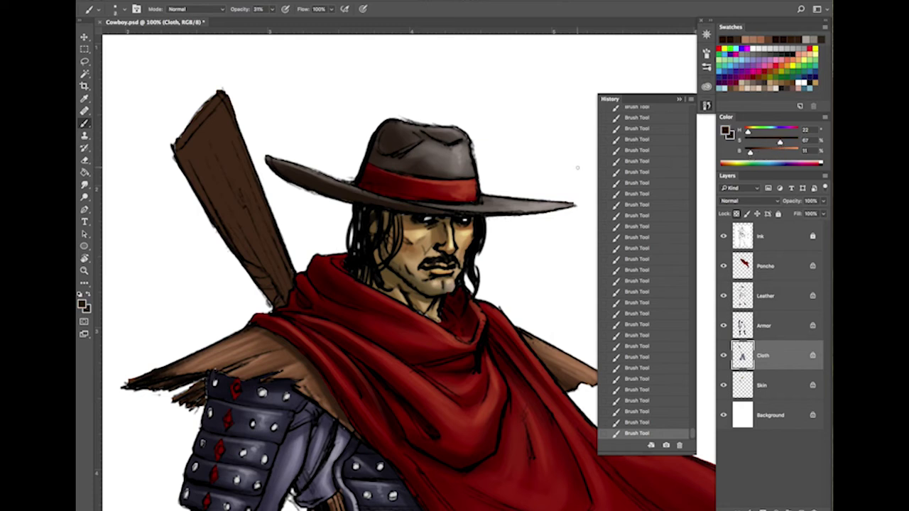
Step: Choose a soft round brush preset and shade the edges of the rifle stock with the dark brown
key(bracketright)
key(bracketright)
right_click(250, 267)
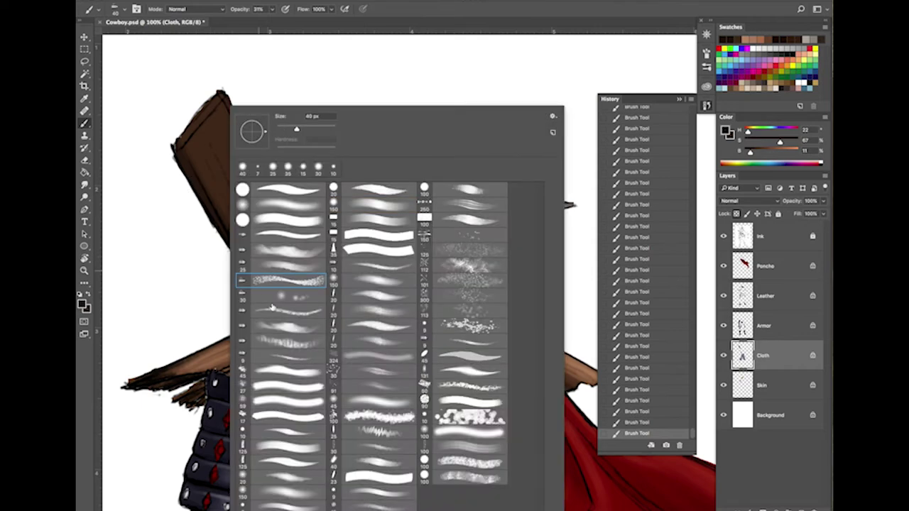
click(381, 206)
click(203, 175)
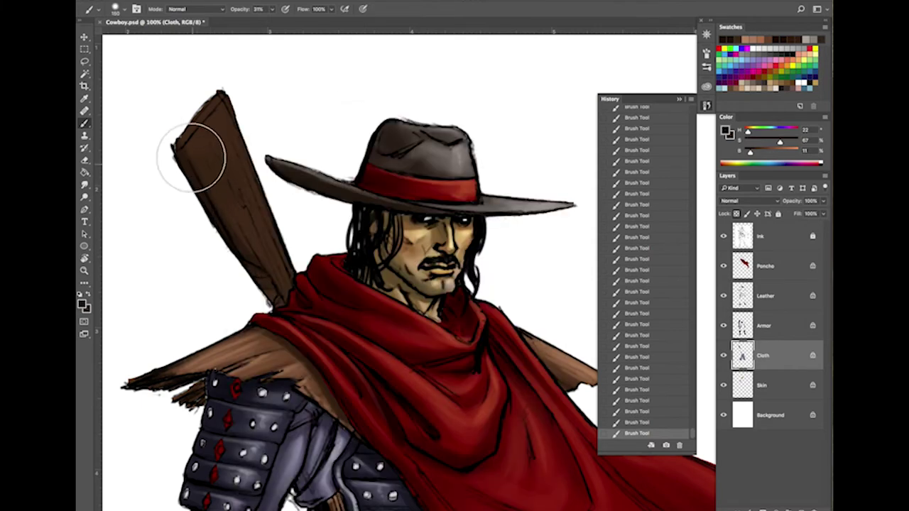
key(bracketleft)
key(bracketleft)
key(bracketleft)
key(bracketleft)
key(bracketleft)
key(bracketleft)
key(bracketleft)
key(bracketleft)
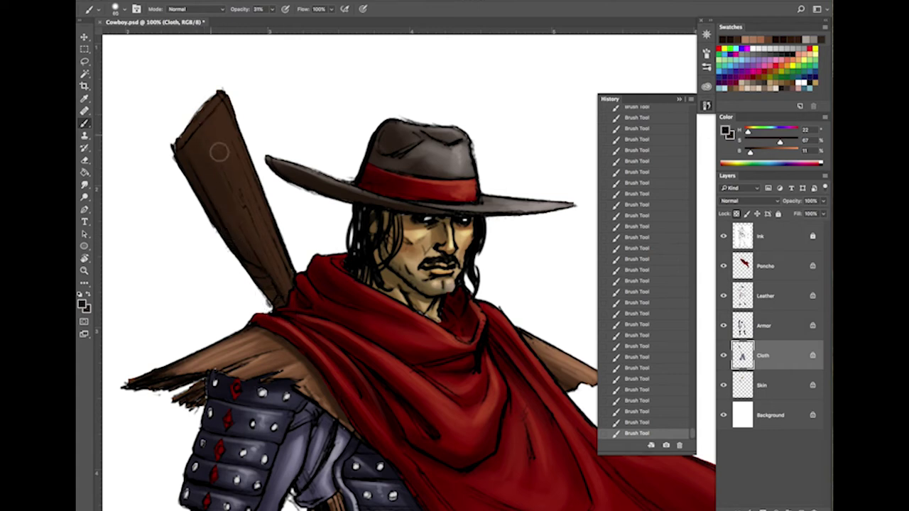
Step: Paint thin dark wood grain lines along the rifle stock with a progressively smaller brush
key(bracketleft)
key(bracketleft)
key(bracketleft)
key(bracketleft)
key(bracketleft)
key(bracketleft)
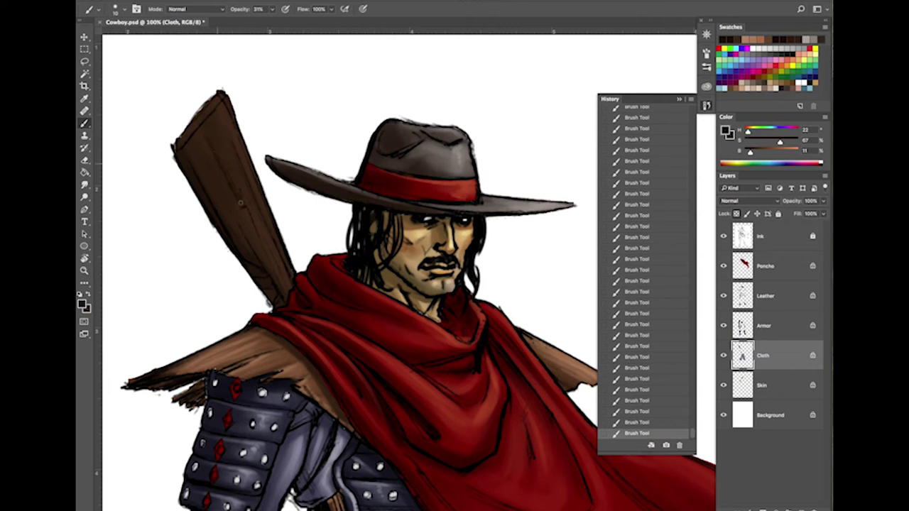
key(bracketleft)
key(bracketleft)
key(bracketleft)
Step: Lighten the brown to saturation 41 and brightness 58 and paint highlight streaks along the rifle stock's wood grain
mouse_move(751, 152)
mouse_down()
mouse_move(775, 151)
mouse_move(765, 142)
mouse_up()
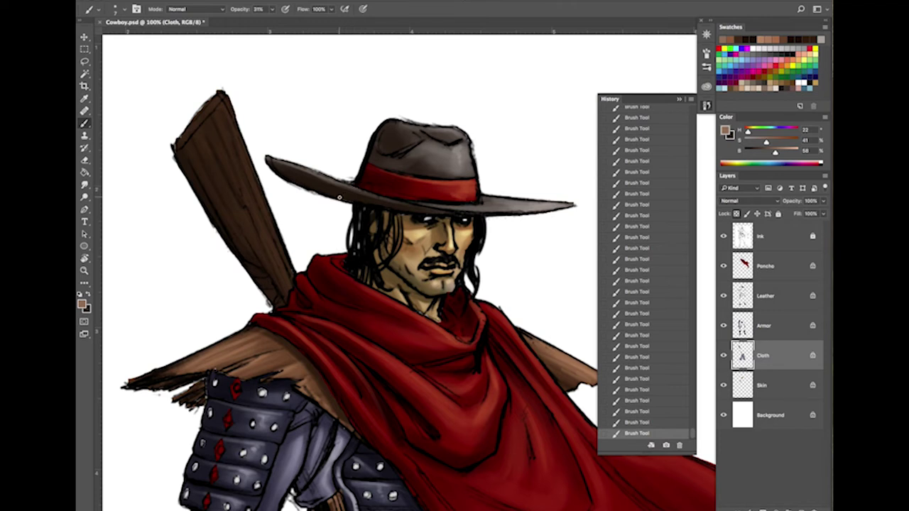
key(bracketright)
key(bracketright)
key(bracketright)
key(bracketright)
drag(220, 114, 232, 152)
drag(225, 119, 233, 136)
drag(219, 103, 257, 190)
mouse_move(231, 125)
mouse_down()
mouse_move(268, 218)
mouse_move(210, 124)
mouse_move(250, 210)
mouse_move(247, 193)
mouse_move(243, 206)
mouse_move(200, 135)
mouse_move(274, 274)
mouse_up()
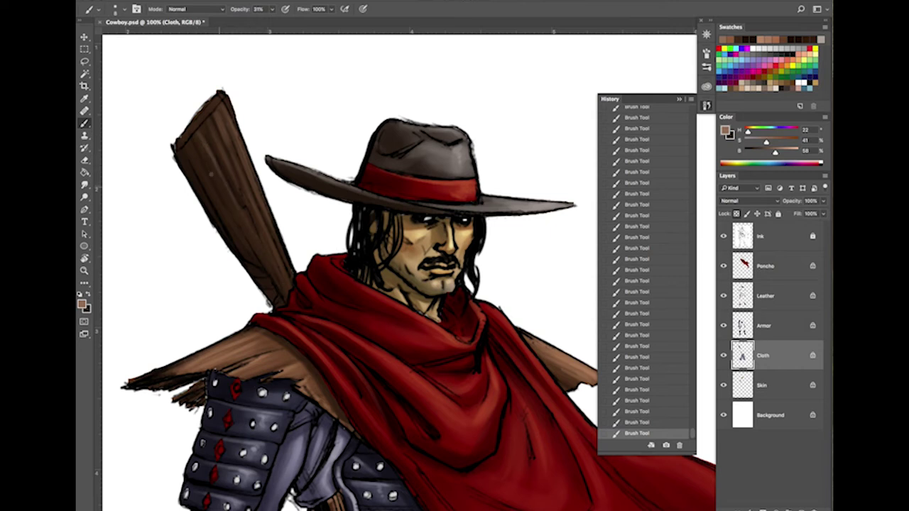
drag(189, 148, 242, 238)
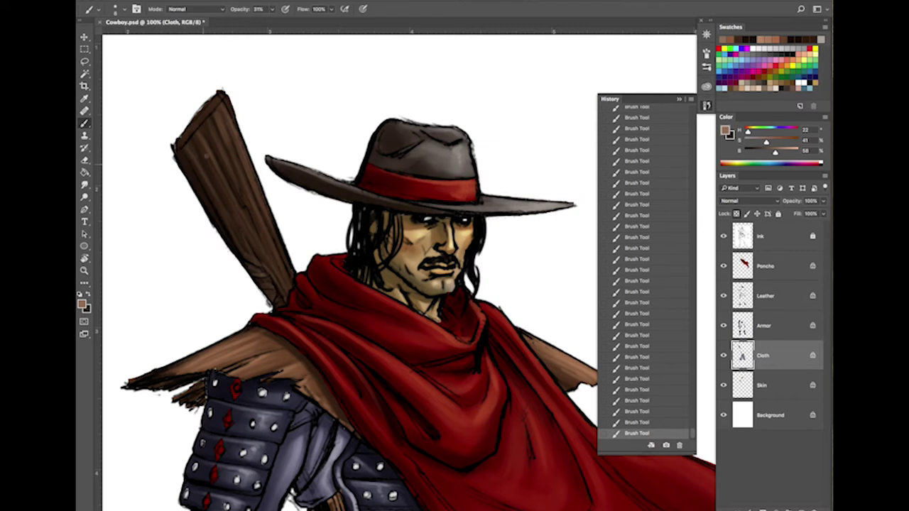
Step: Highlight the butt end of the rifle stock with a larger brush in the same light brown
key(bracketright)
key(bracketright)
key(bracketright)
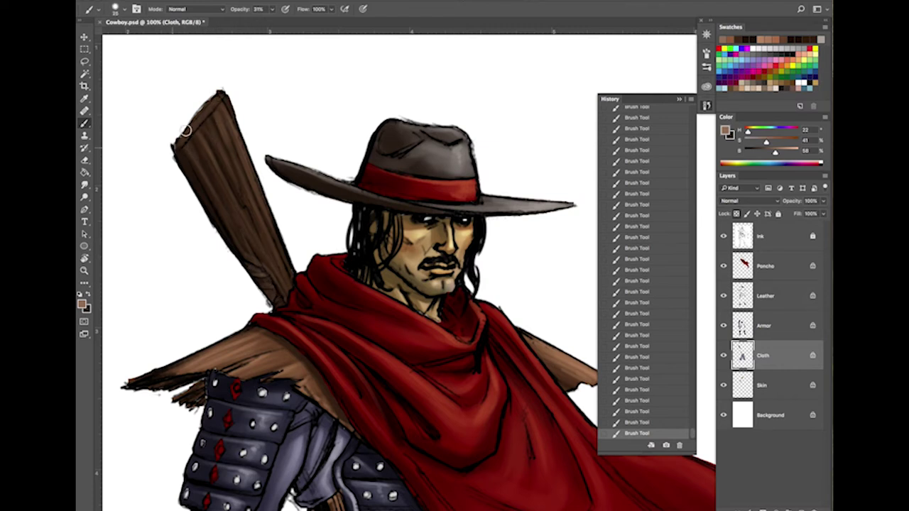
key(bracketleft)
key(bracketleft)
key(bracketleft)
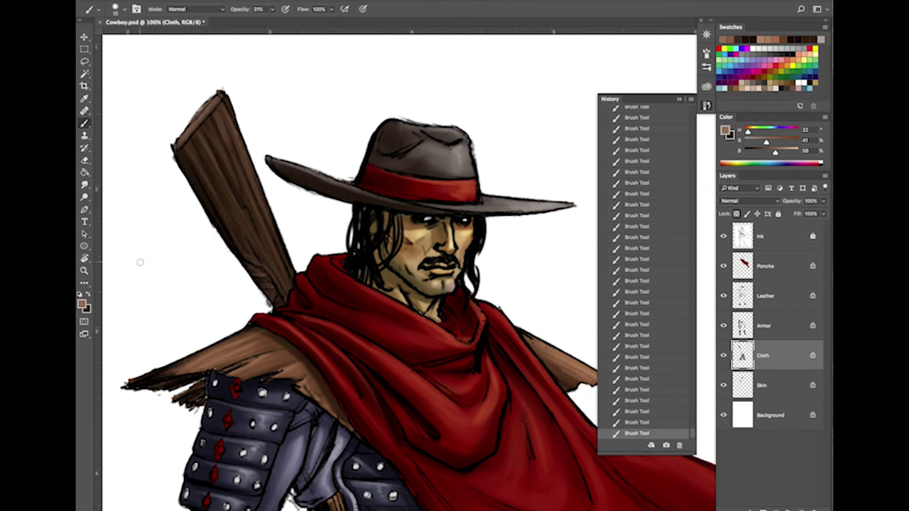
Step: Add more light brown grain strokes down the length of the rifle stock, then soften them with a larger brush
drag(226, 108, 289, 270)
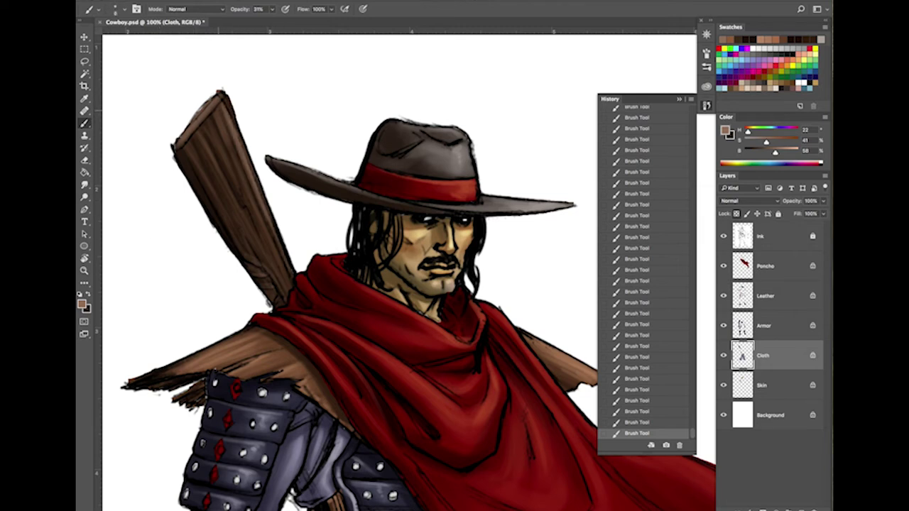
drag(218, 110, 247, 184)
drag(235, 154, 260, 217)
drag(209, 124, 271, 249)
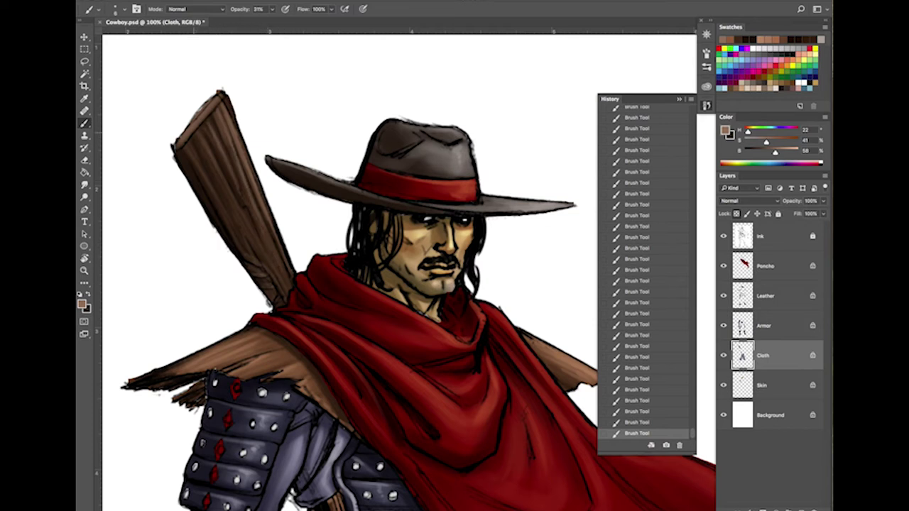
drag(195, 136, 226, 197)
drag(191, 142, 221, 203)
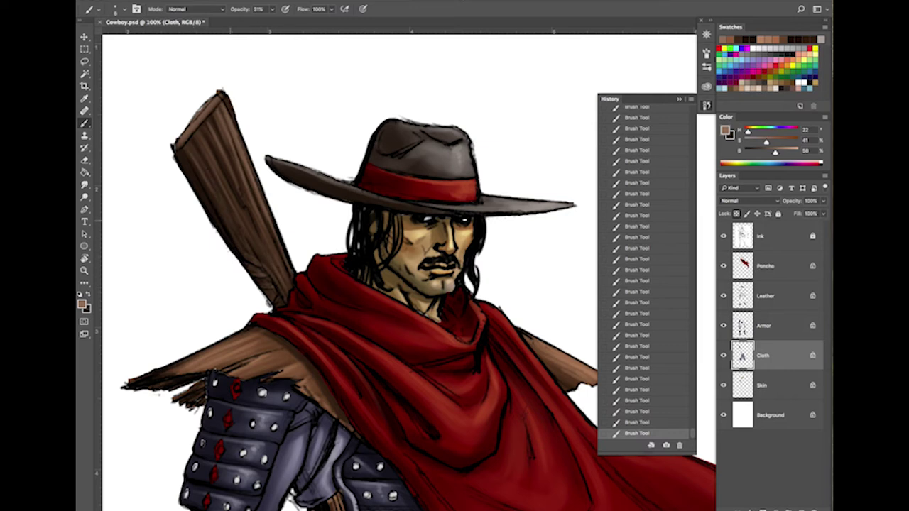
drag(260, 249, 276, 277)
drag(210, 119, 224, 146)
key(bracketright)
key(bracketright)
key(bracketright)
key(bracketright)
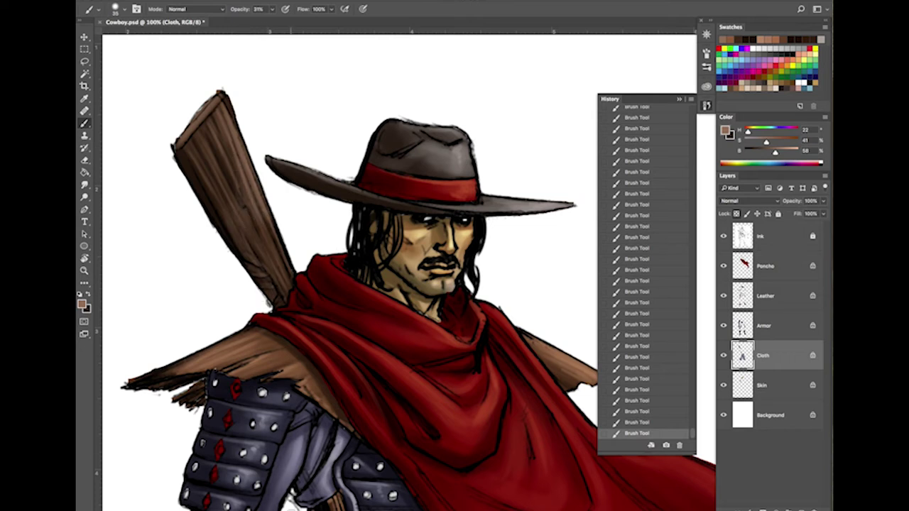
Step: Change the colour to a light grey with saturation 0 and brightness 76 and paint thin highlights along the stock's grain
drag(775, 153, 744, 142)
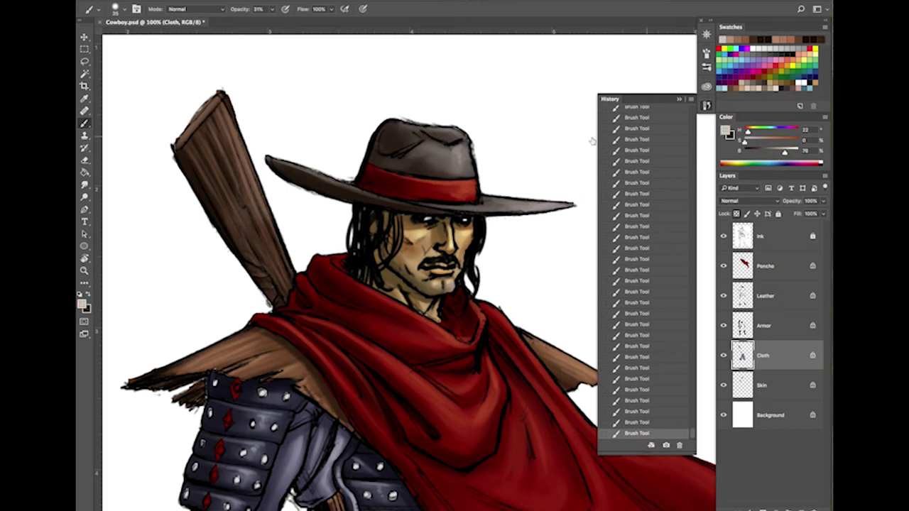
key(bracketleft)
key(bracketleft)
key(bracketleft)
key(bracketleft)
key(bracketleft)
key(bracketleft)
key(bracketleft)
drag(226, 113, 277, 251)
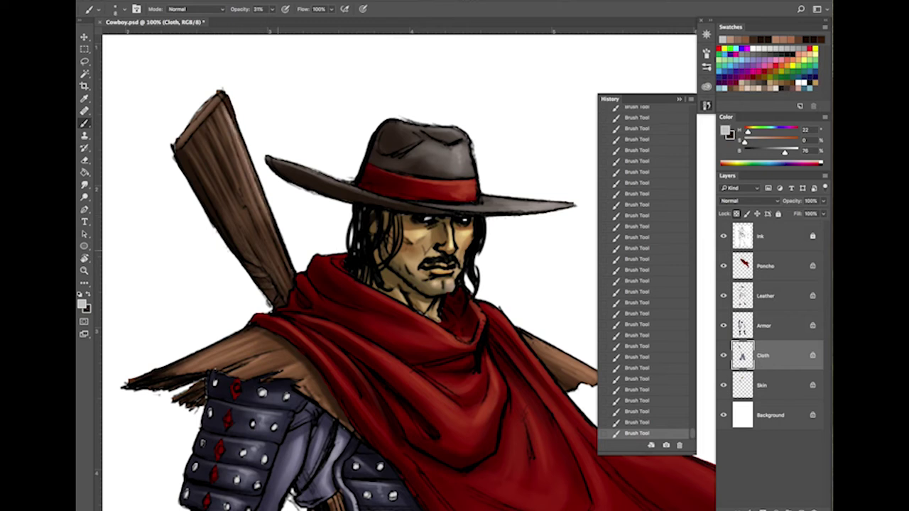
mouse_move(220, 117)
mouse_down()
mouse_move(244, 176)
mouse_move(238, 189)
mouse_move(255, 214)
mouse_move(246, 220)
mouse_up()
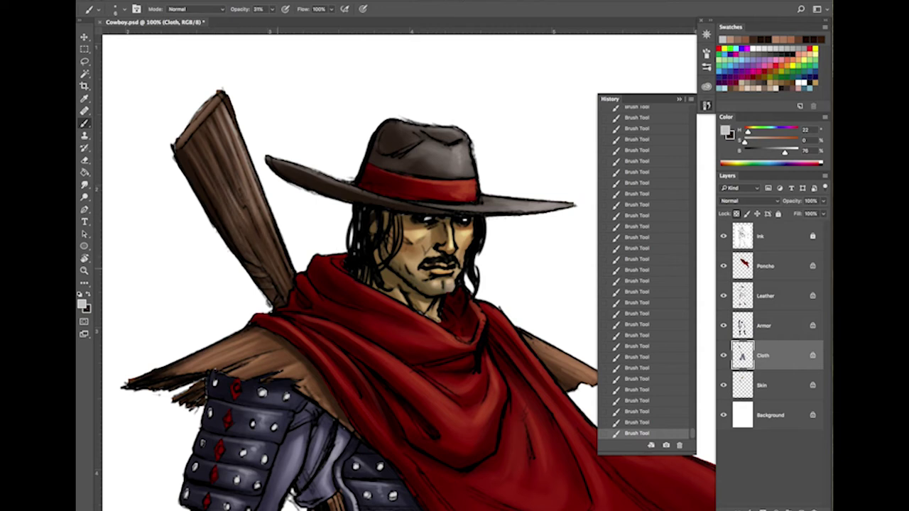
drag(257, 237, 275, 271)
Step: Examine the shaded rifle stock and leather parts on the whole figure and up close
key(super+minus)
key(super+minus)
key(super+minus)
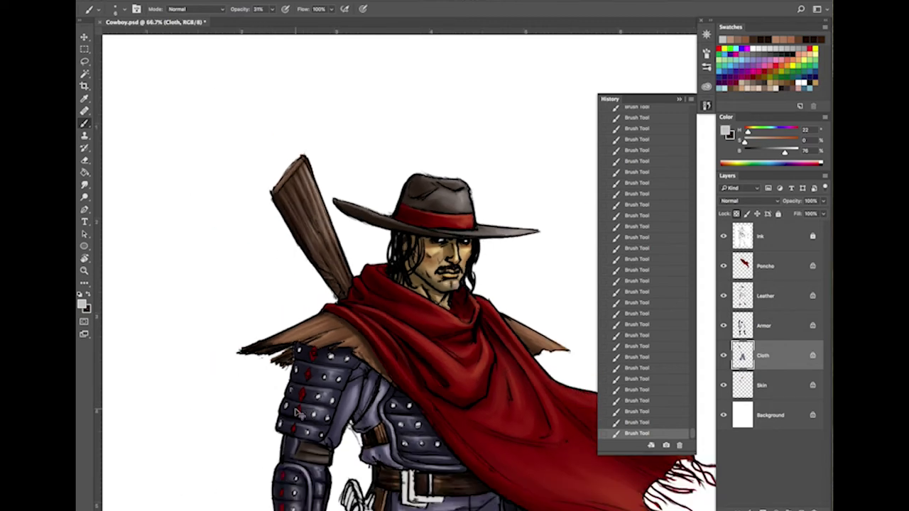
key(ctrl+minus)
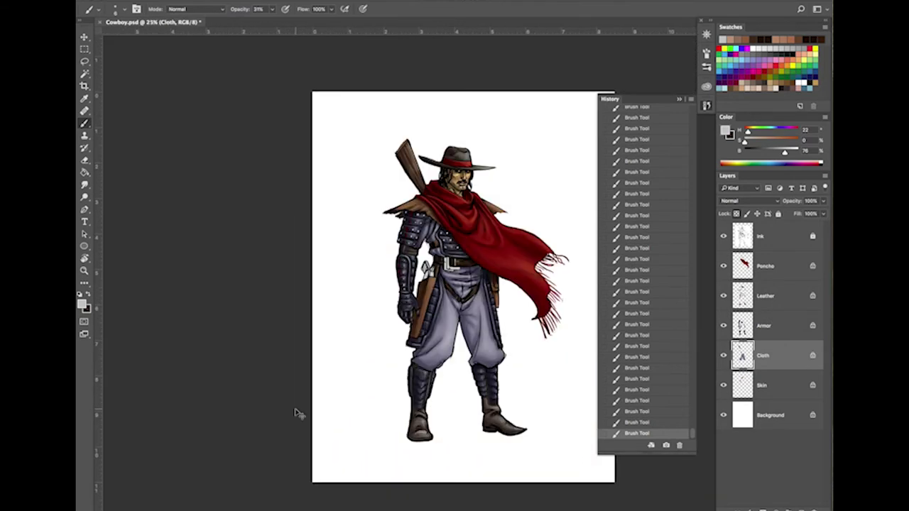
key(ctrl+plus)
key(ctrl+plus)
key(ctrl+plus)
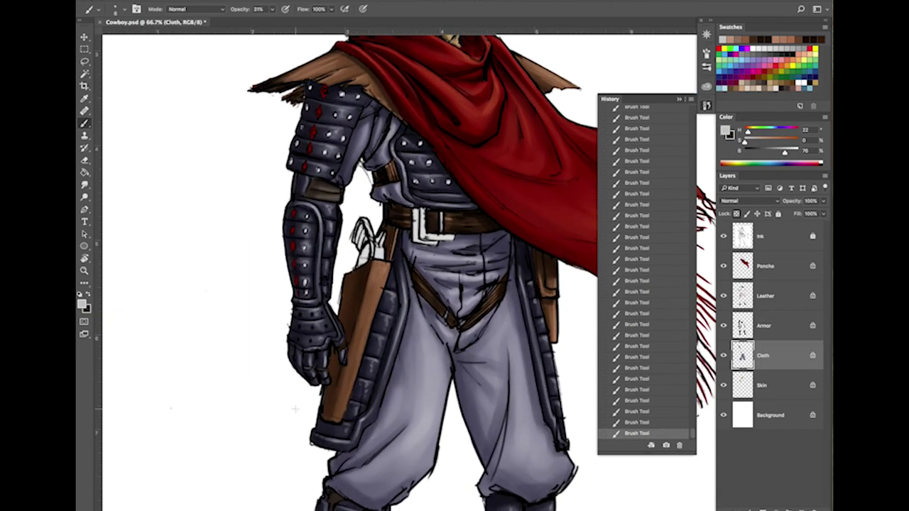
scroll(507, 342, up, 5)
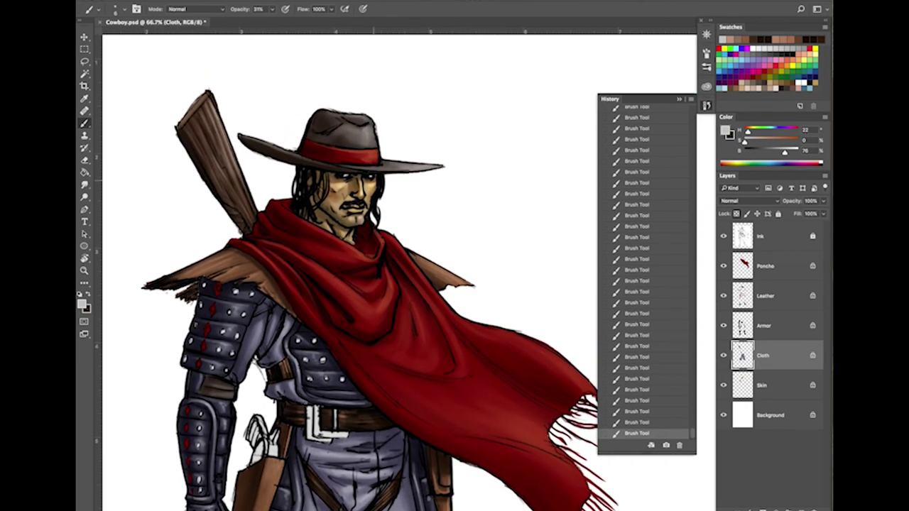
scroll(388, 365, down, 3)
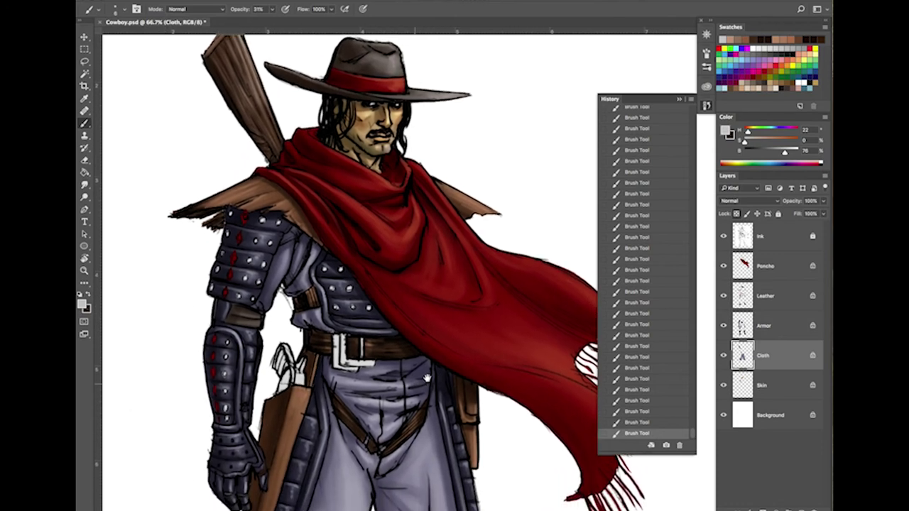
Step: Toggle the visibility of the Leather and Poncho layers to check which parts each one contains
click(724, 295)
click(723, 295)
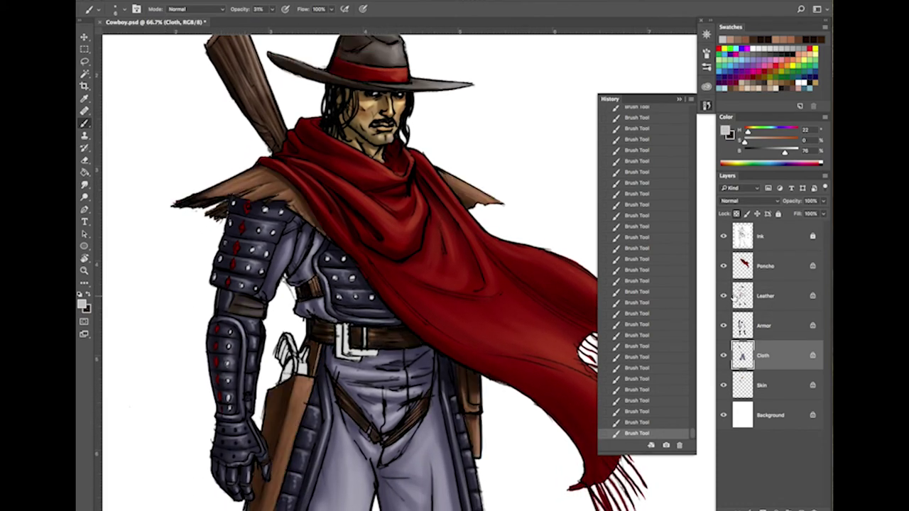
click(724, 267)
click(724, 267)
click(724, 267)
click(724, 267)
click(724, 267)
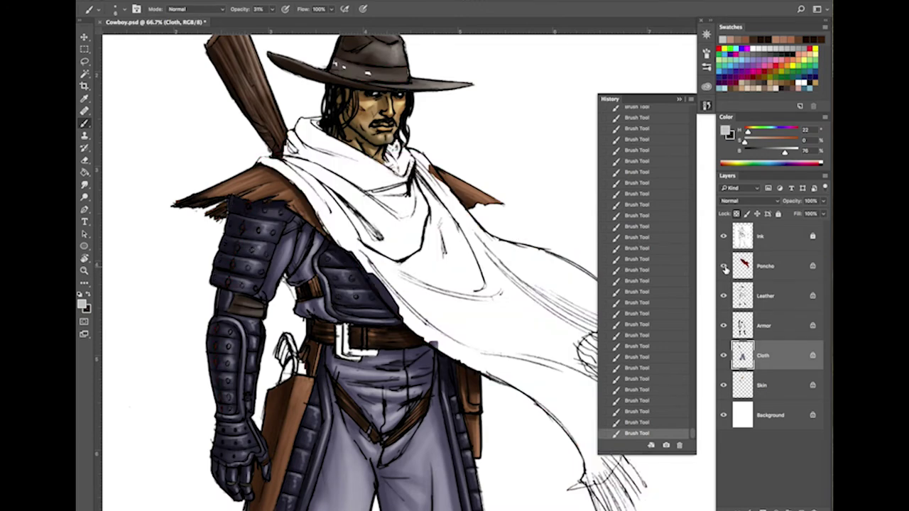
click(724, 267)
Step: Make Poncho the active layer and switch its visibility off and on to compare, leaving it shown
click(778, 267)
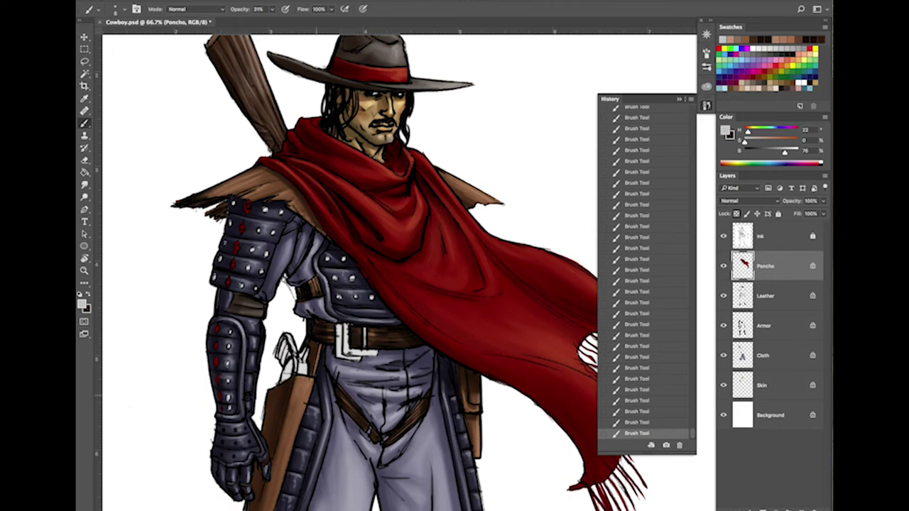
click(723, 266)
click(724, 266)
click(723, 267)
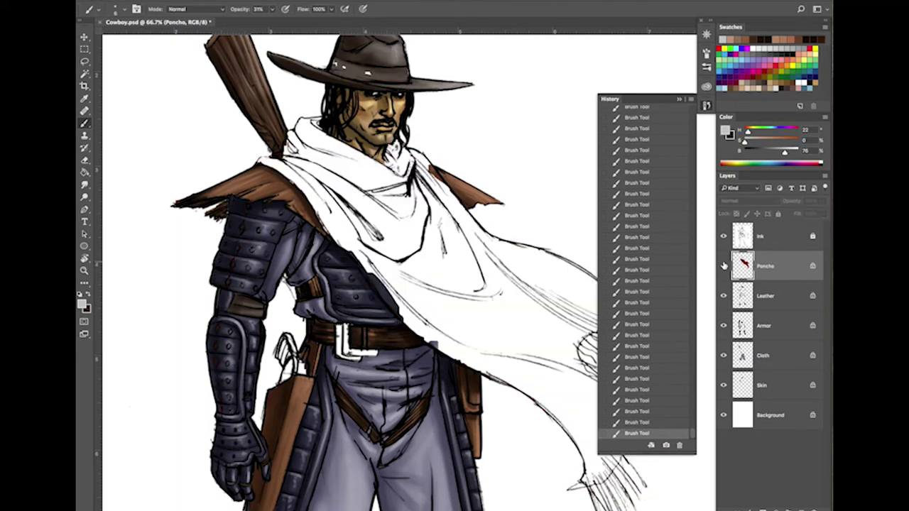
click(723, 266)
click(723, 267)
click(723, 266)
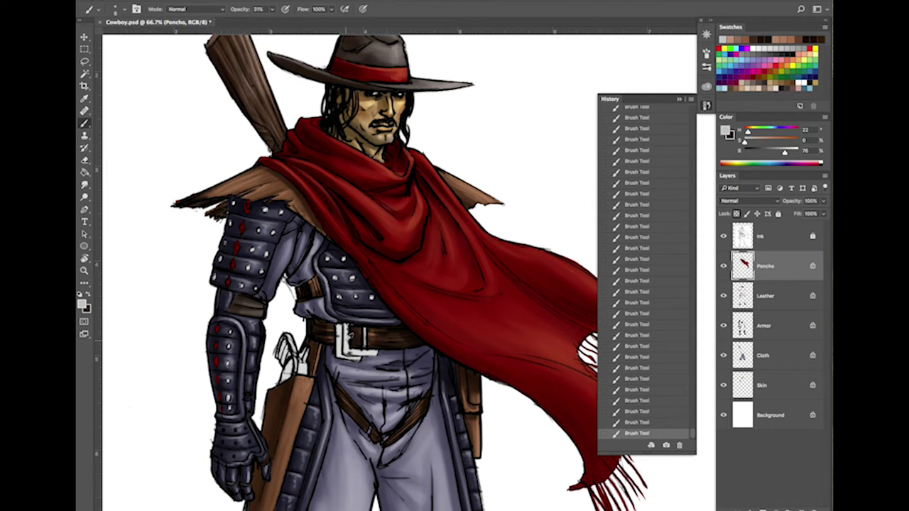
Step: Sample the belt buckle's light grey, lower its brightness to 38, and shade the edges of the buckle
alt+click(350, 340)
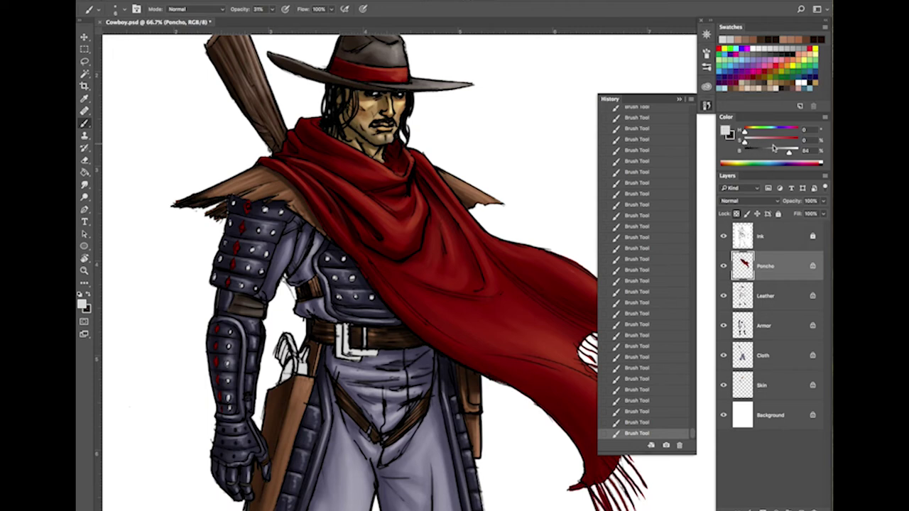
drag(790, 154, 765, 153)
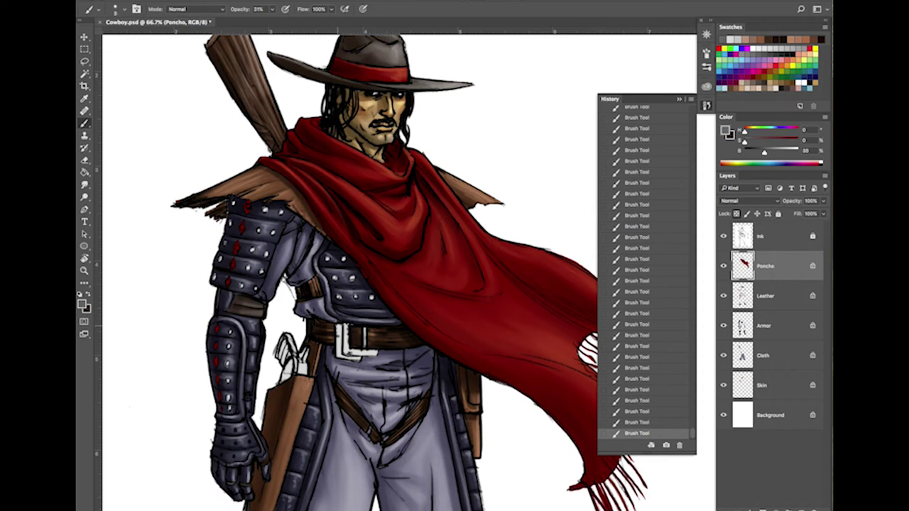
drag(337, 325, 337, 355)
drag(345, 352, 345, 325)
key(bracketright)
key(bracketright)
key(bracketleft)
mouse_move(350, 356)
mouse_down()
mouse_move(376, 354)
mouse_move(347, 350)
mouse_move(365, 329)
mouse_move(340, 348)
mouse_move(339, 338)
mouse_up()
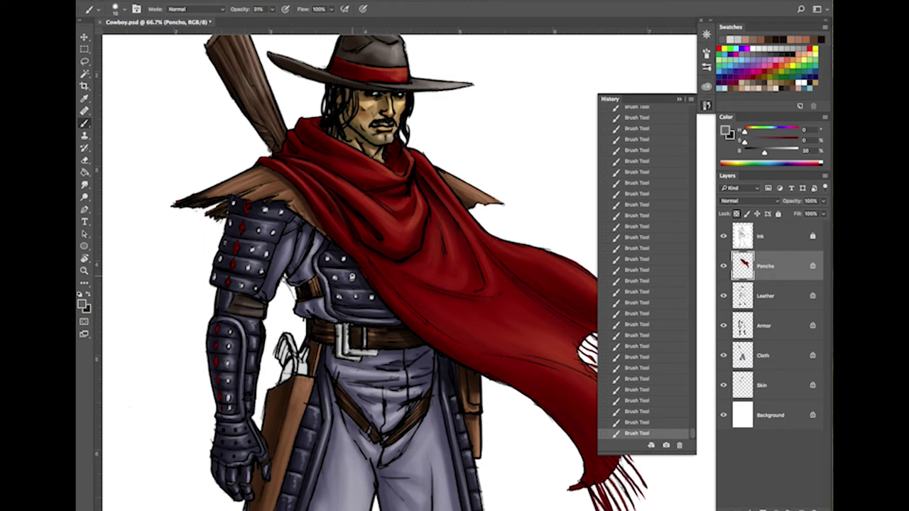
Step: Darken the grey to brightness 33, raise the brush opacity to 61%, and shade the rounded part of the holstered revolver
key(bracketleft)
drag(765, 153, 746, 154)
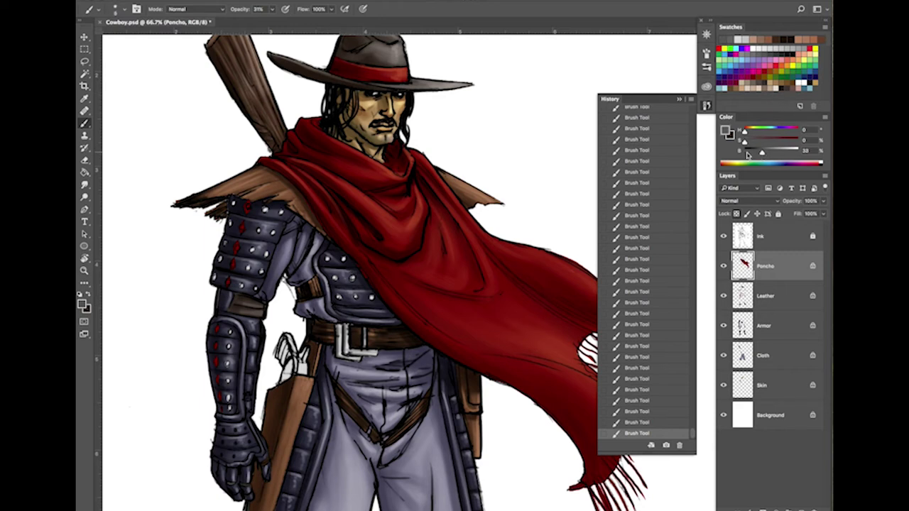
drag(272, 9, 284, 20)
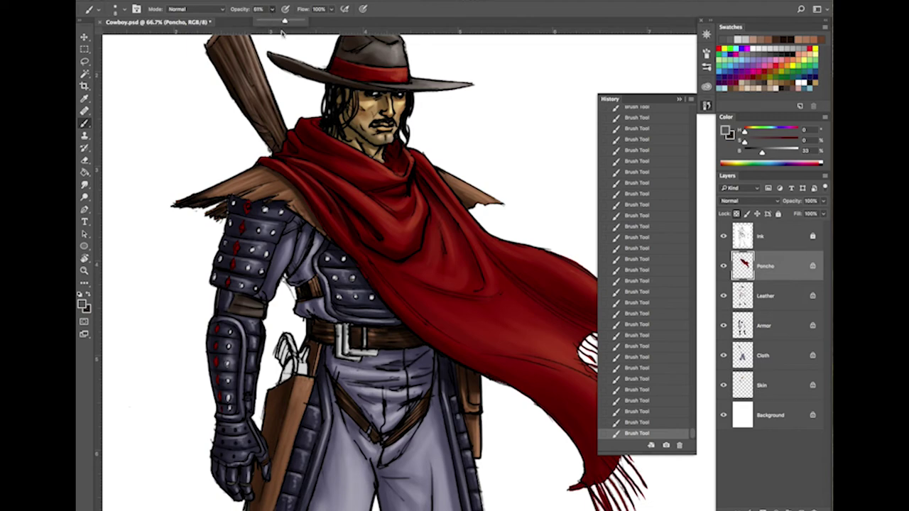
key(super+plus)
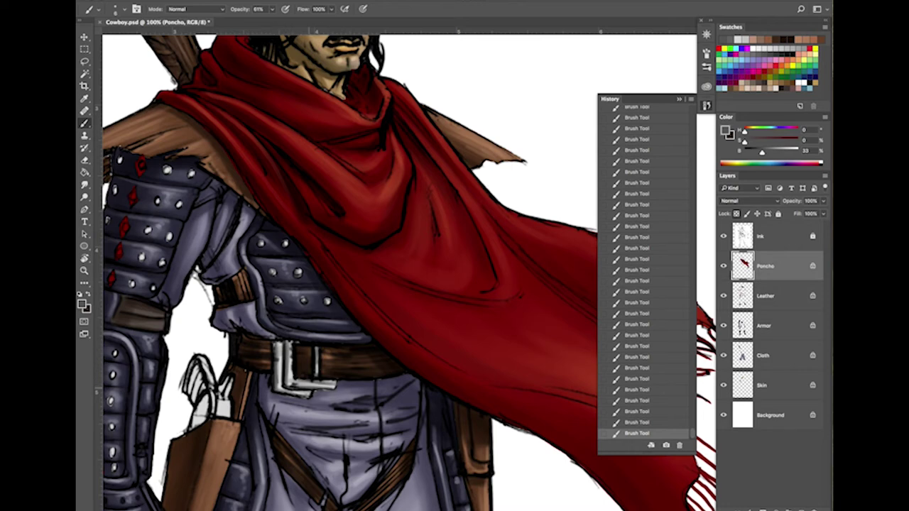
mouse_move(201, 395)
mouse_down()
mouse_move(192, 428)
mouse_move(230, 369)
mouse_move(202, 386)
mouse_move(200, 399)
mouse_move(188, 388)
mouse_move(192, 404)
mouse_up()
key(bracketright)
key(bracketright)
key(bracketright)
key(bracketright)
key(bracketright)
key(bracketleft)
key(bracketleft)
key(bracketleft)
key(bracketleft)
key(bracketleft)
key(bracketleft)
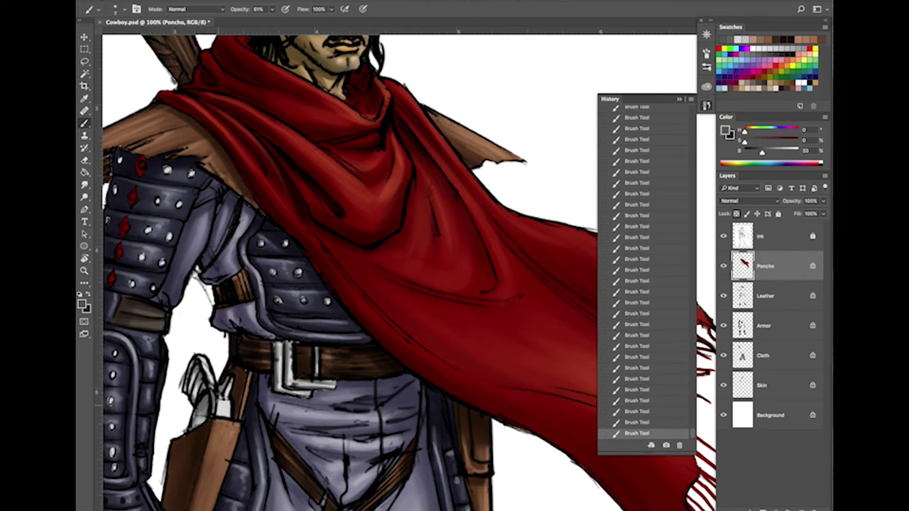
Step: Extend the dark grey shading to the revolver's metal beside the holster edge, adjusting the brush size
key(bracketright)
key(bracketright)
key(bracketright)
key(bracketright)
mouse_move(217, 405)
mouse_down()
mouse_move(228, 417)
mouse_move(224, 392)
mouse_up()
key(bracketleft)
key(bracketleft)
key(bracketleft)
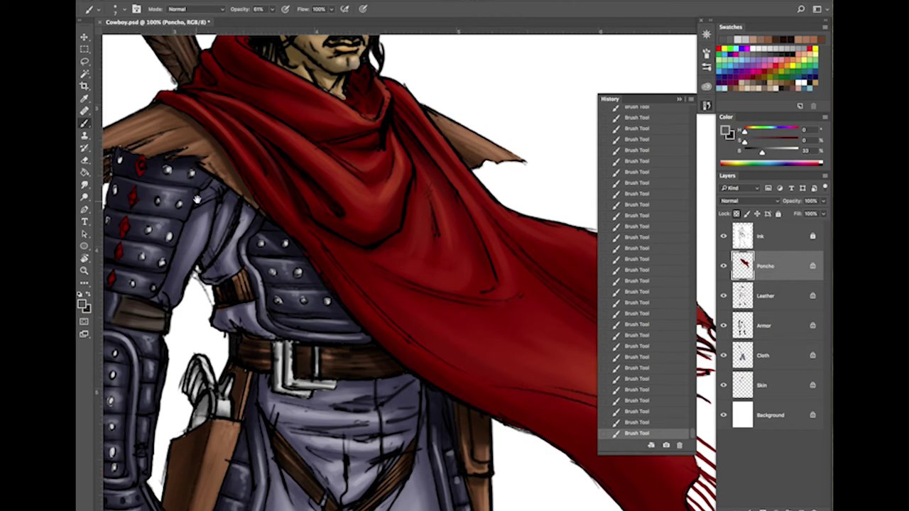
Step: Add dark grey shading to the metal loop on the belt beside the buckle
drag(197, 200, 317, 174)
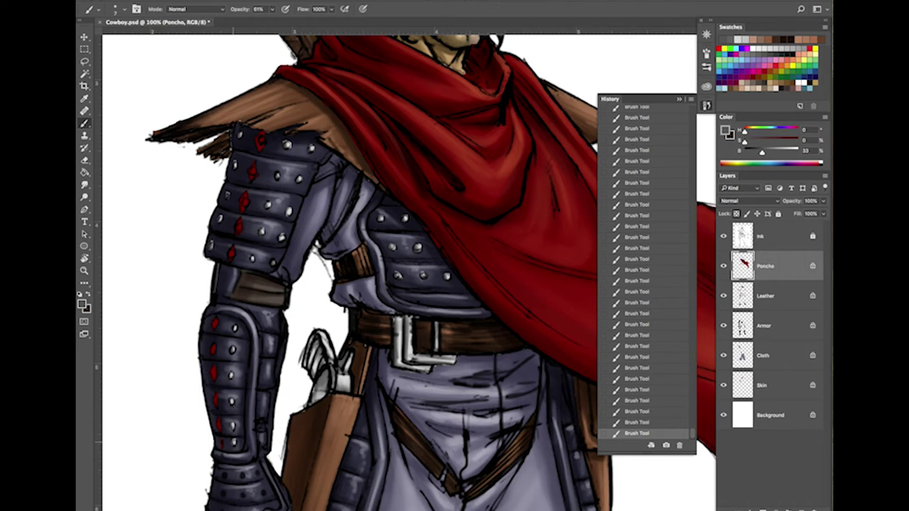
scroll(270, 455, down, 5)
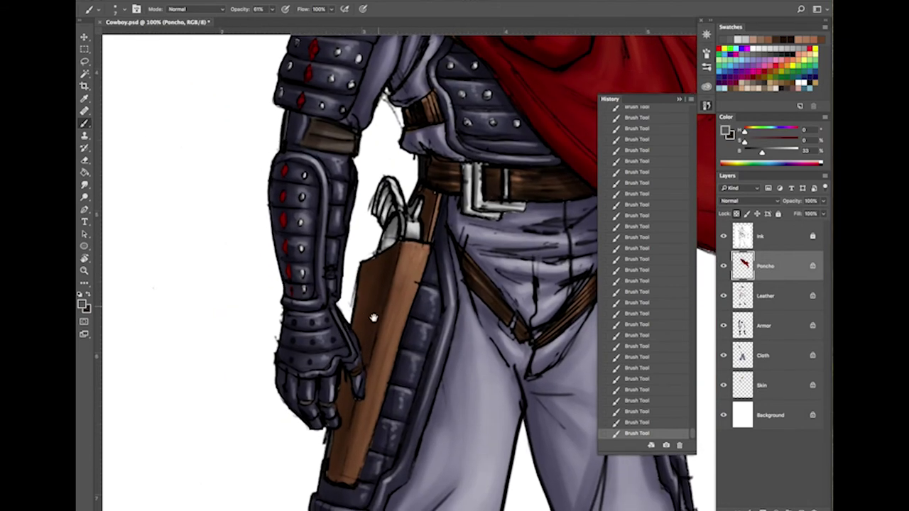
scroll(348, 352, up, 4)
scroll(348, 353, up, 3)
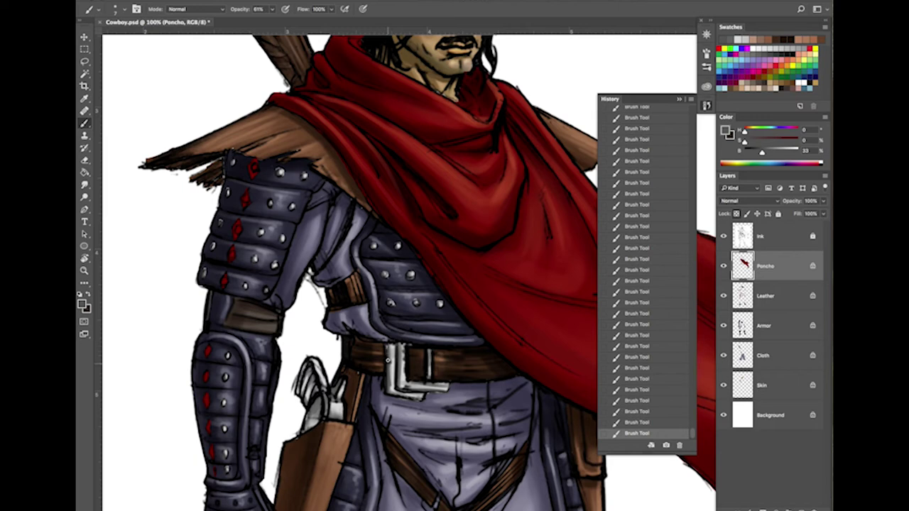
scroll(419, 473, down, 5)
scroll(419, 473, right, 3)
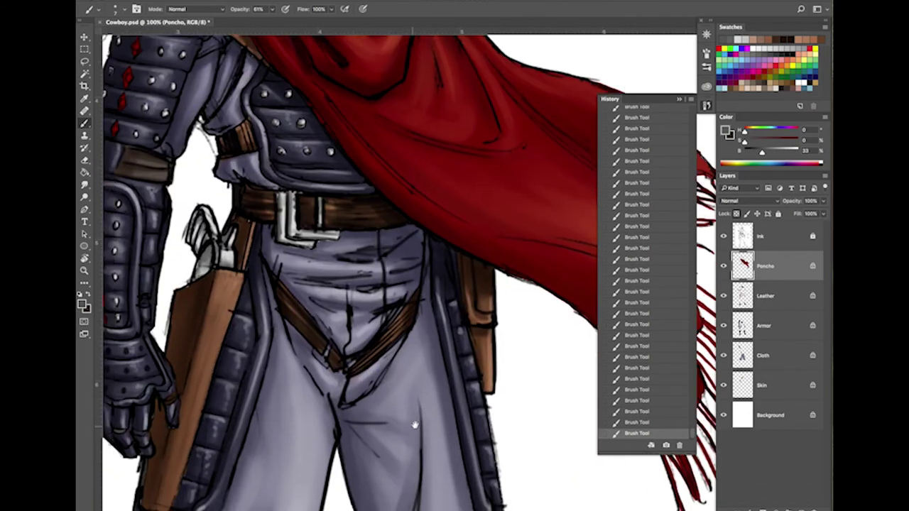
drag(416, 424, 440, 397)
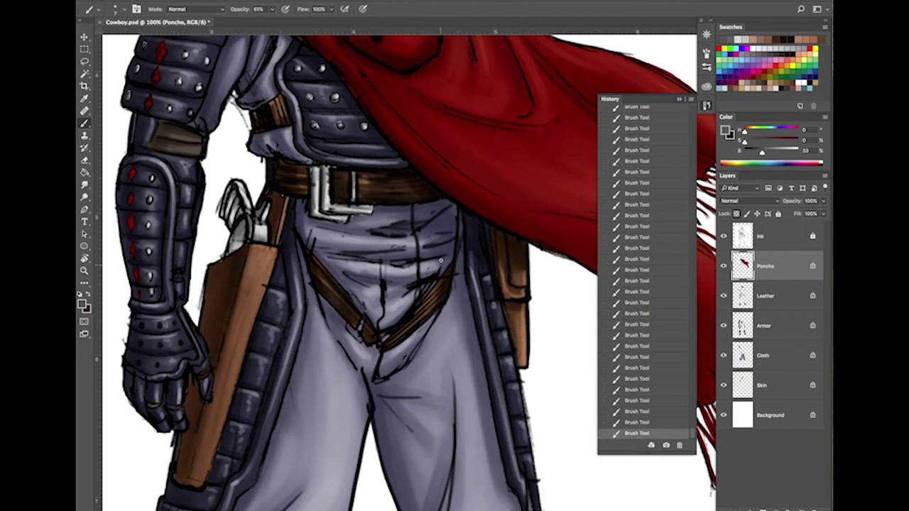
drag(354, 190, 352, 201)
Step: Sample the buckle's light grey, raise it to brightness 100, and paint white highlights on the buckle and belt loop
alt+click(331, 198)
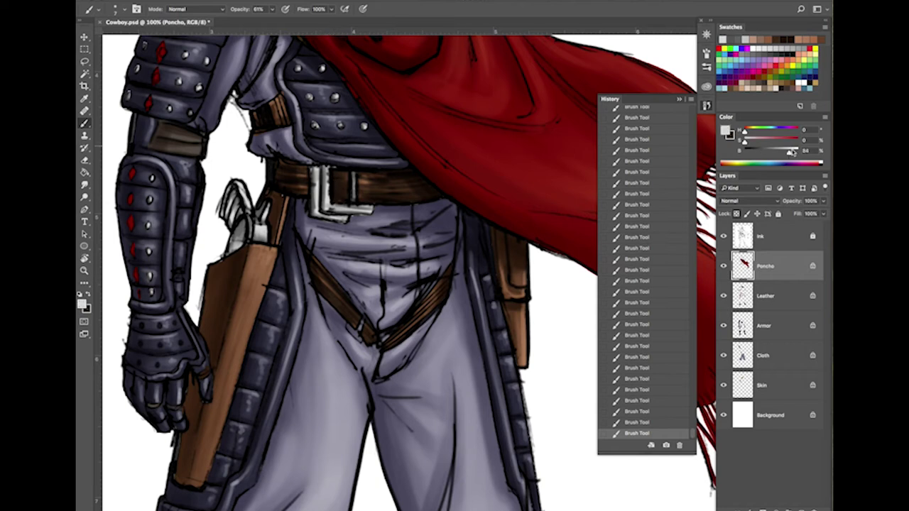
drag(790, 152, 800, 152)
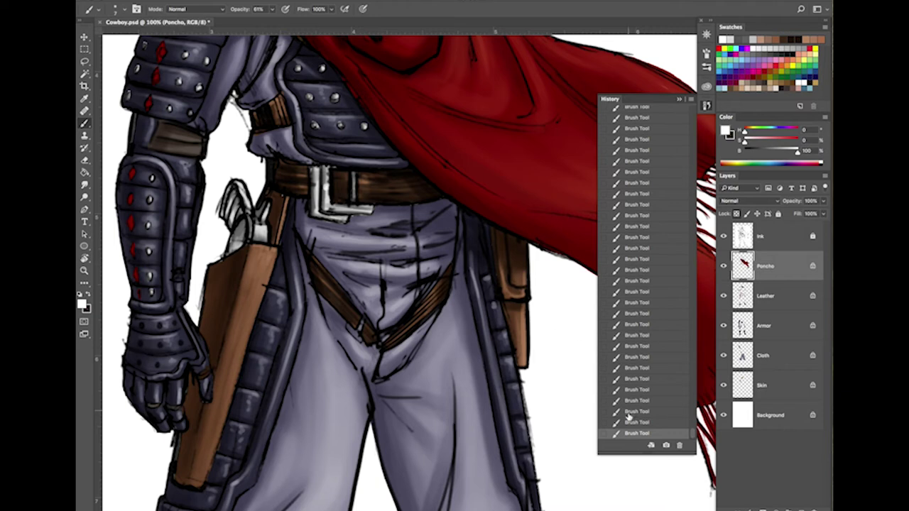
key(ctrl+z)
key(ctrl+shift+z)
drag(315, 174, 317, 213)
drag(354, 174, 353, 199)
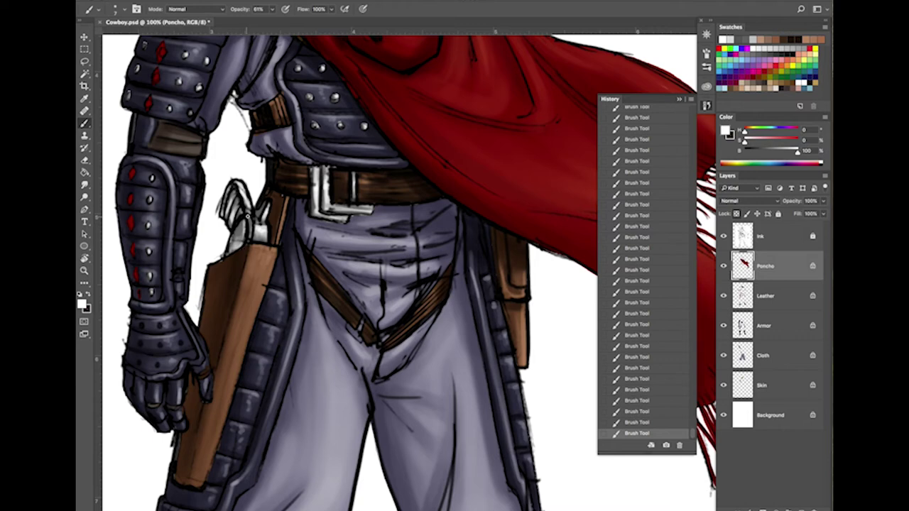
Step: Examine the shaded metal parts on the whole figure, from the trousers up to the hat
key(ctrl+minus)
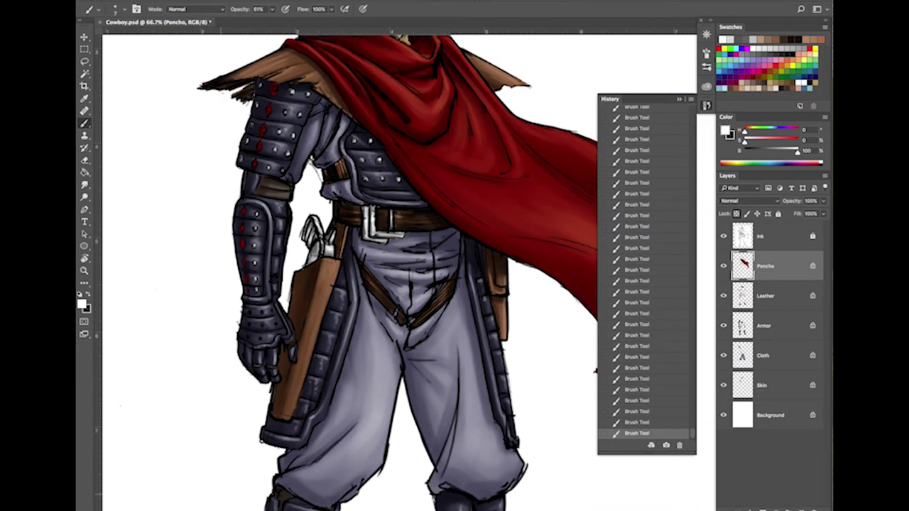
drag(467, 351, 395, 488)
drag(447, 419, 531, 203)
scroll(493, 344, up, 5)
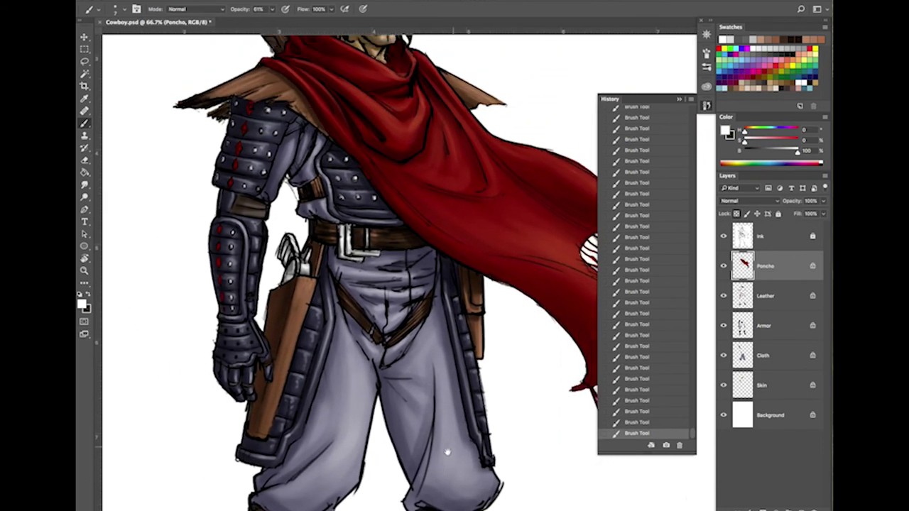
scroll(447, 438, up, 1)
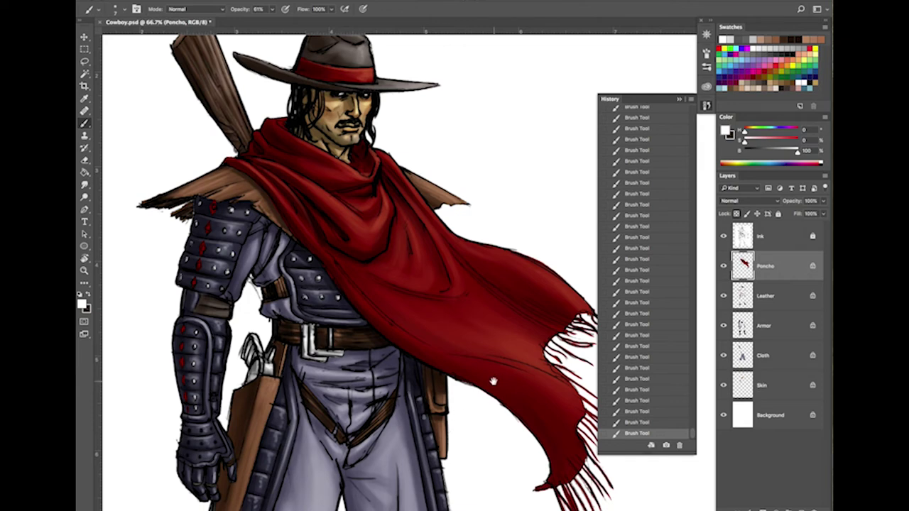
drag(520, 390, 554, 278)
drag(534, 356, 504, 374)
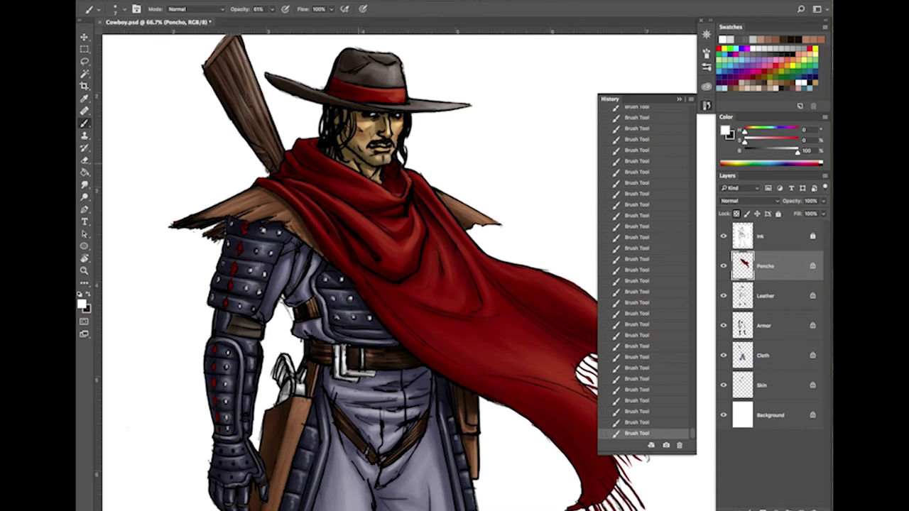
Step: Sample a very dark red from the scarf's shadow and shade the red diamonds on the shoulder armor
alt+click(312, 153)
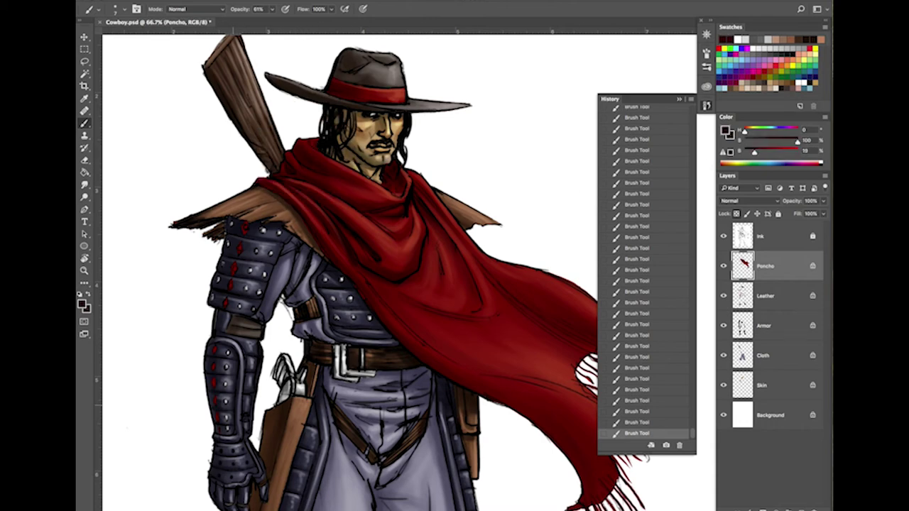
key(super+plus)
key(super+plus)
drag(279, 318, 497, 316)
drag(284, 294, 494, 292)
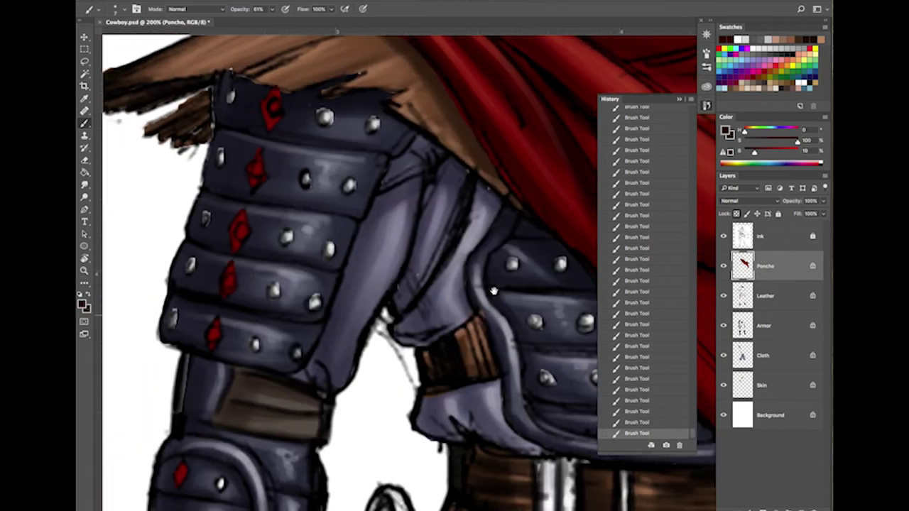
scroll(493, 291, up, 3)
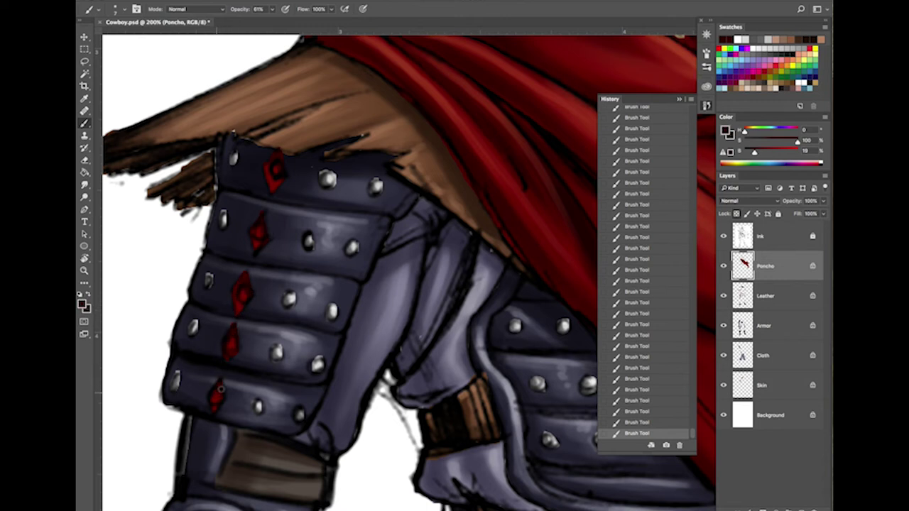
scroll(241, 370, down, 5)
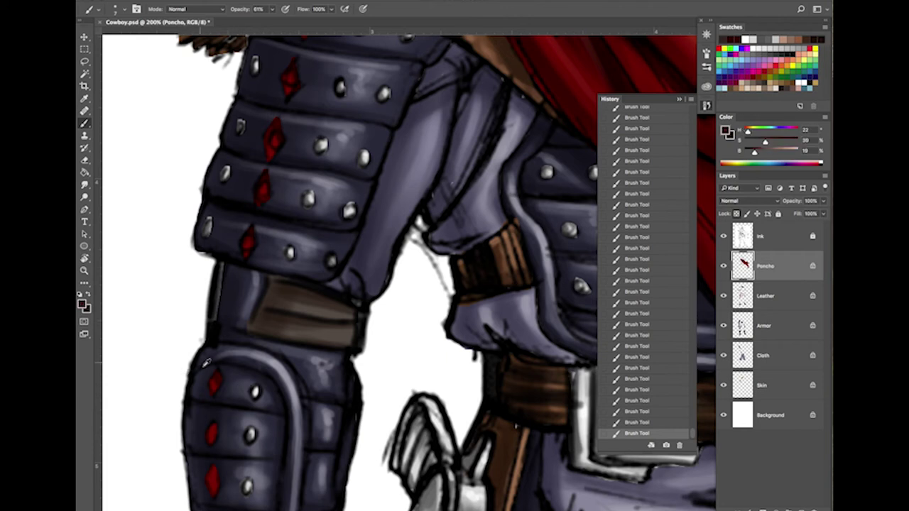
Step: Lower the brush opacity to 31% and shade the forearm guard's red diamonds with the very dark red
alt+click(216, 381)
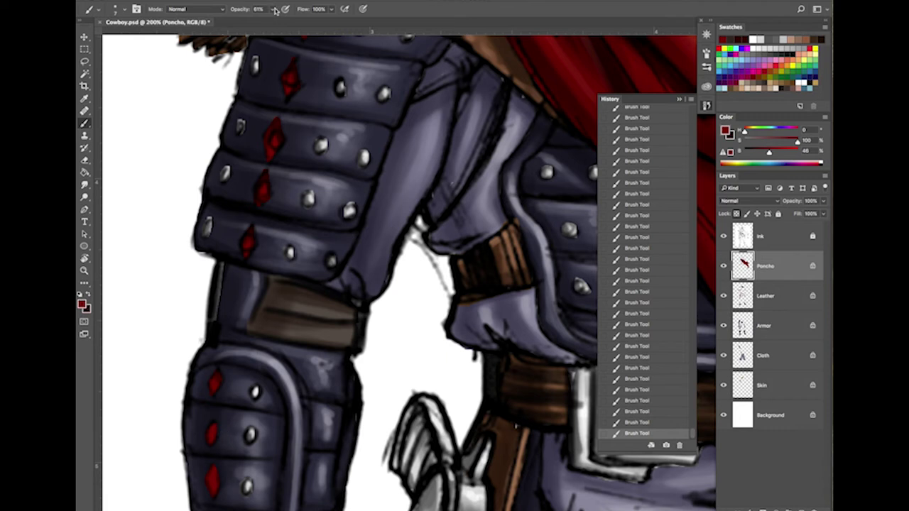
drag(273, 10, 260, 23)
scroll(237, 426, down, 4)
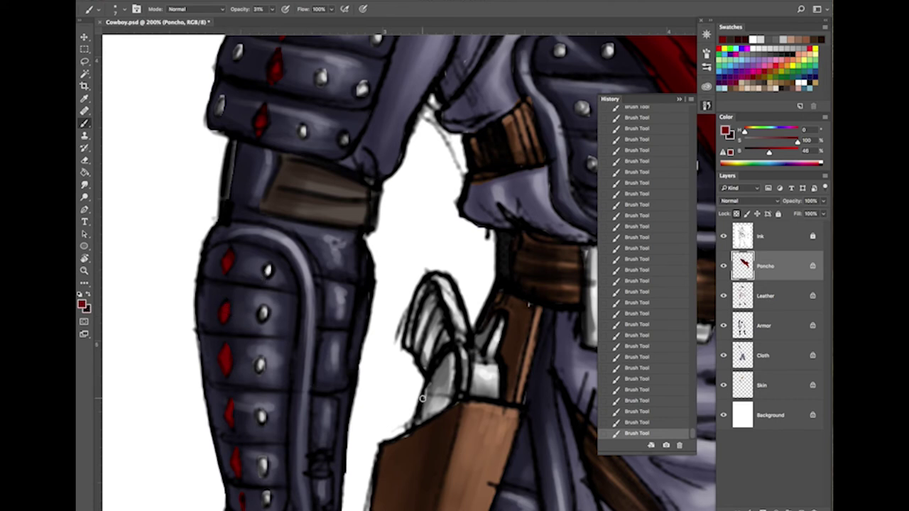
key(x)
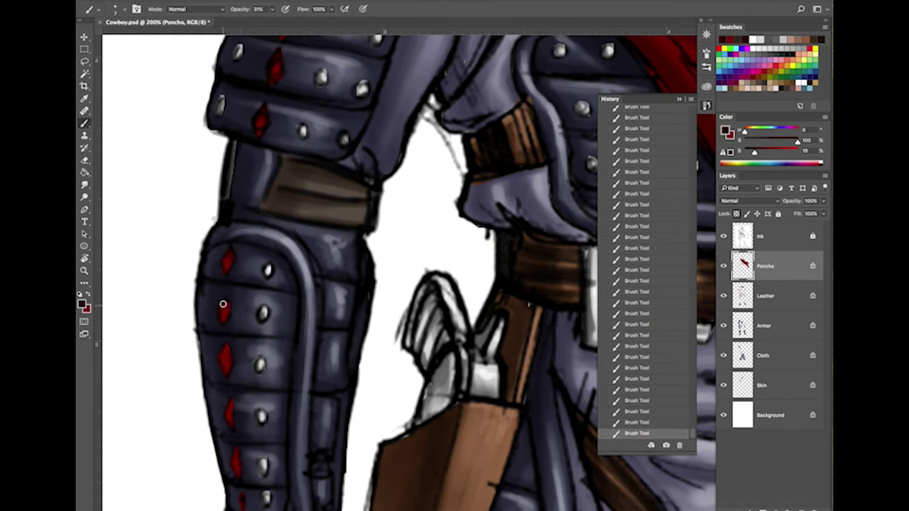
drag(222, 304, 223, 311)
scroll(254, 215, up, 5)
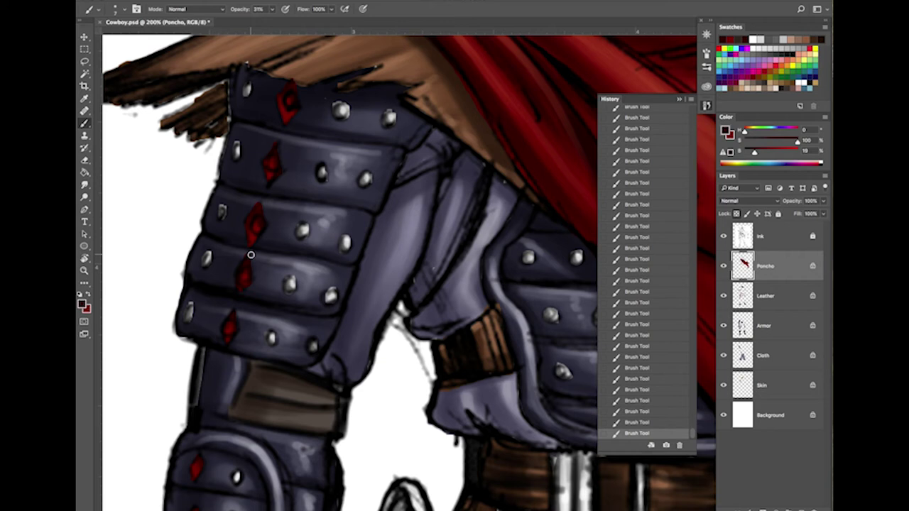
Step: Change the colour to orange with hue 35, saturation 100 and brightness 74, and highlight the diamonds on the shoulder armor
alt+click(288, 115)
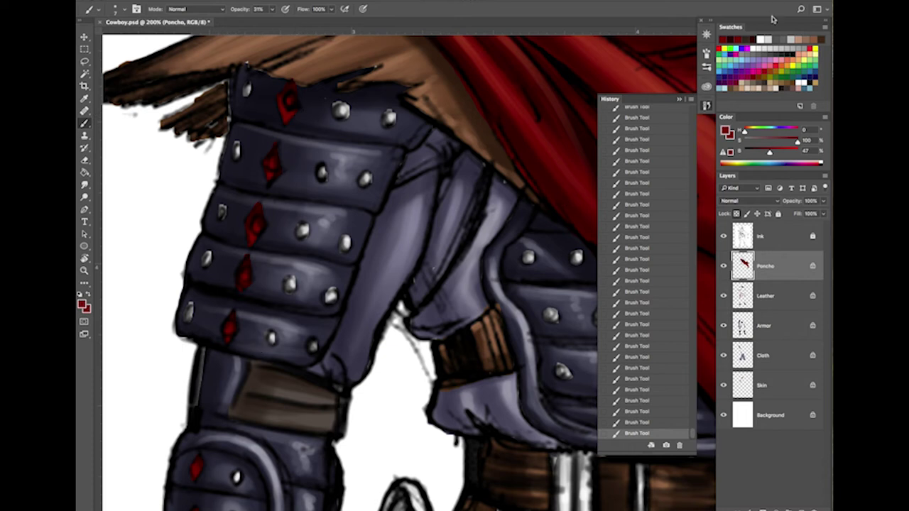
mouse_move(770, 152)
mouse_down()
mouse_move(787, 152)
mouse_move(750, 132)
mouse_move(785, 152)
mouse_up()
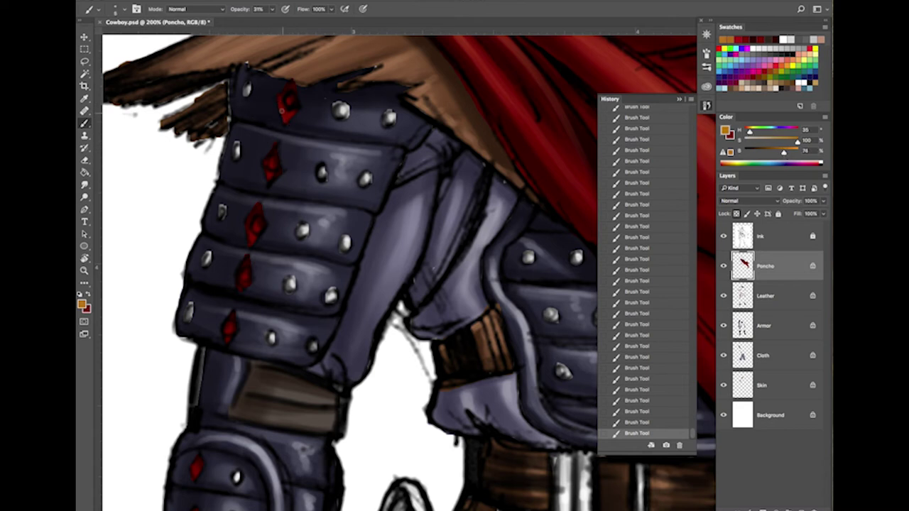
drag(284, 107, 282, 120)
key(])
key(])
drag(263, 170, 268, 179)
mouse_move(247, 215)
mouse_down()
mouse_move(254, 247)
mouse_move(257, 224)
mouse_up()
drag(240, 288, 244, 278)
drag(225, 324, 227, 333)
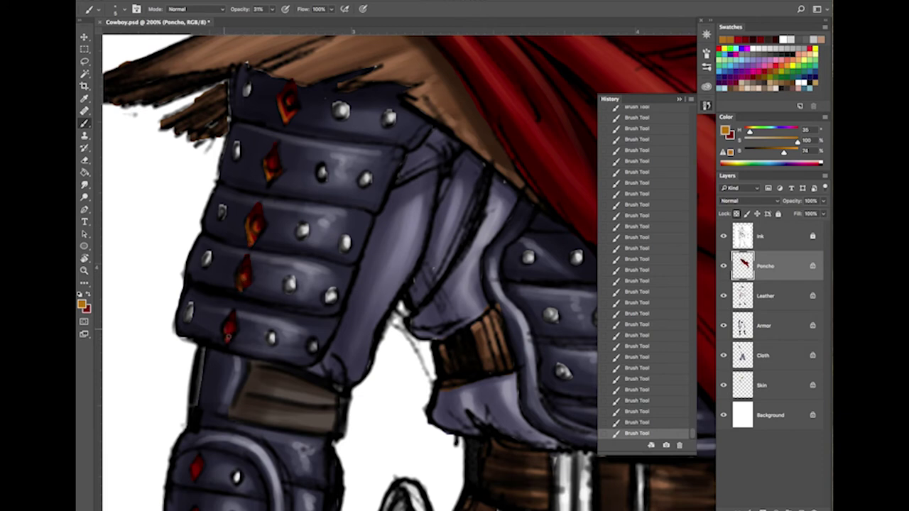
Step: Paint the same orange highlights on the diamonds down the forearm guard
drag(327, 384, 423, 237)
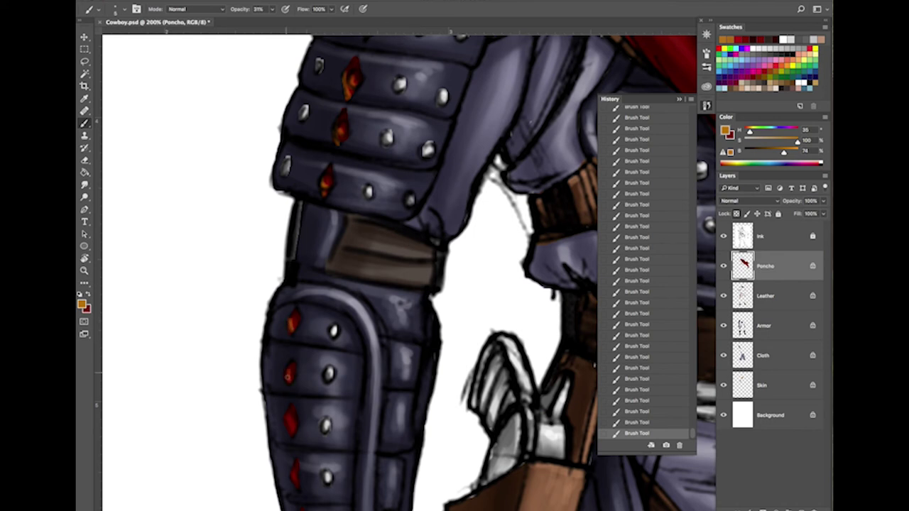
drag(293, 380, 300, 267)
drag(298, 316, 296, 311)
drag(299, 367, 301, 368)
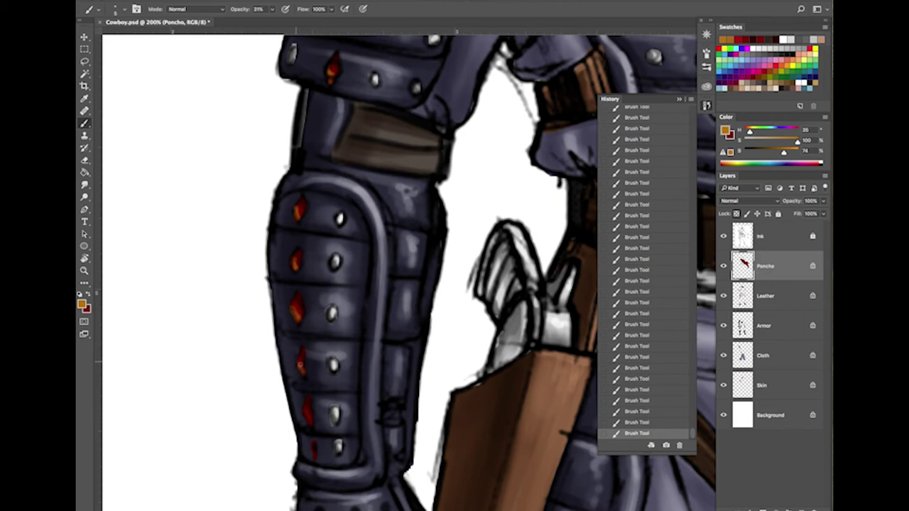
drag(309, 420, 305, 411)
key(ctrl+minus)
key(ctrl+minus)
key(ctrl+minus)
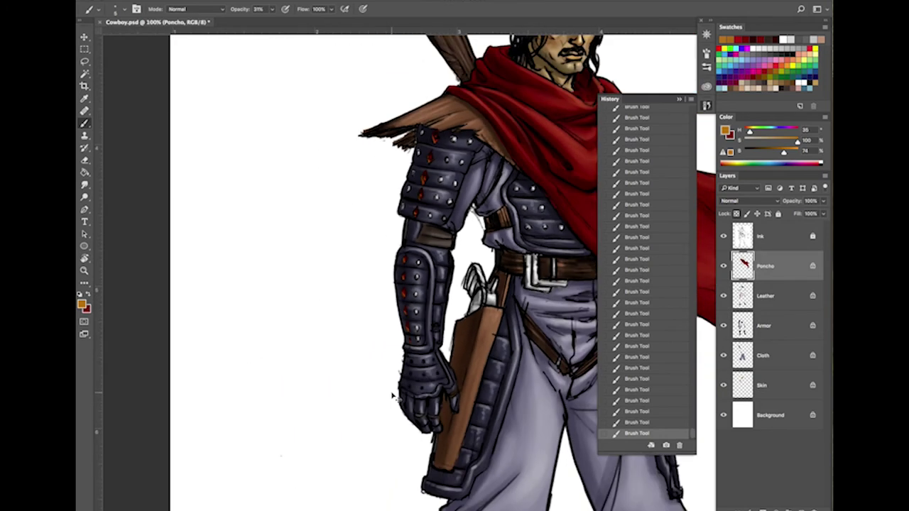
scroll(497, 398, right, 5)
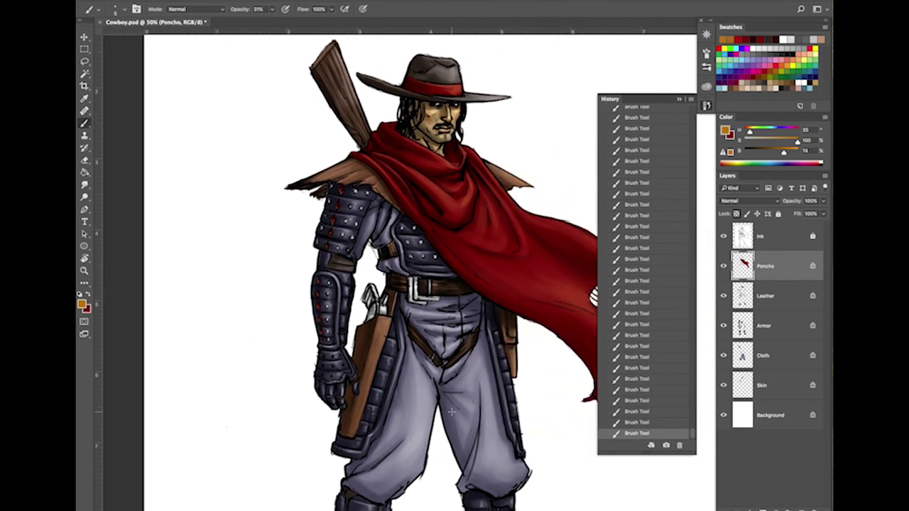
Step: Set the colour to light yellow with hue 42, saturation 65 and brightness 89, and add small highlights to the arm armor's red diamonds
key(ctrl+plus)
key(ctrl+plus)
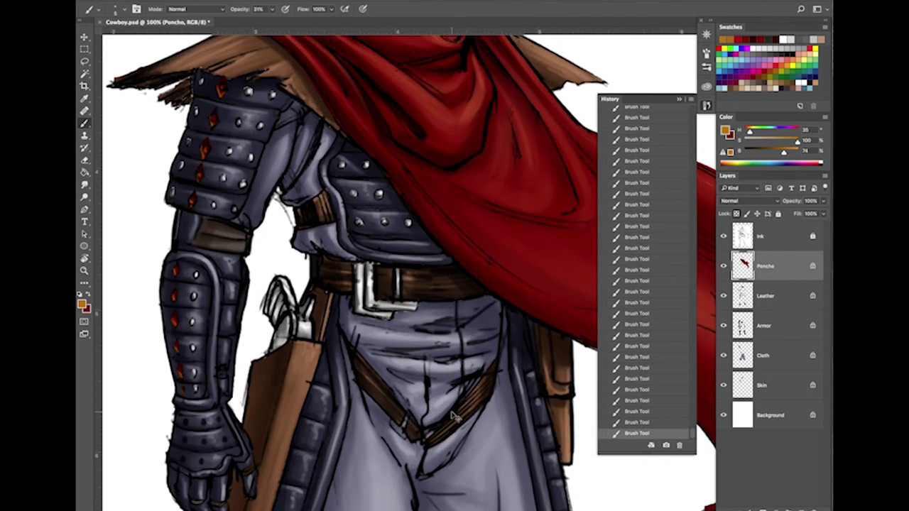
key(ctrl+plus)
scroll(453, 415, up, 5)
scroll(453, 415, left, 5)
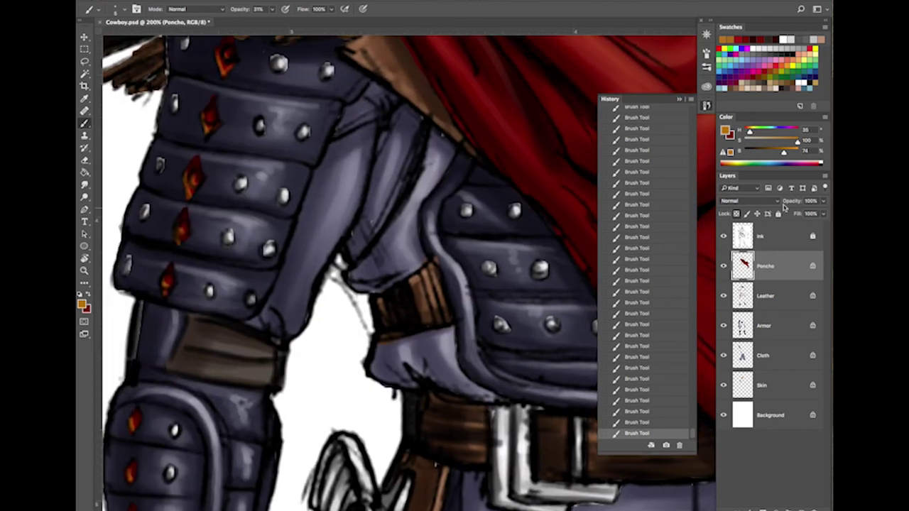
drag(783, 152, 750, 133)
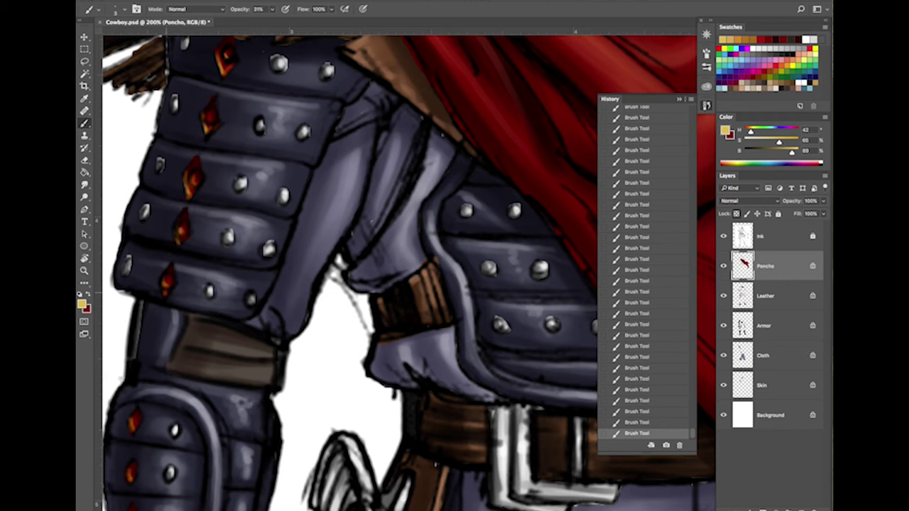
drag(251, 341, 360, 245)
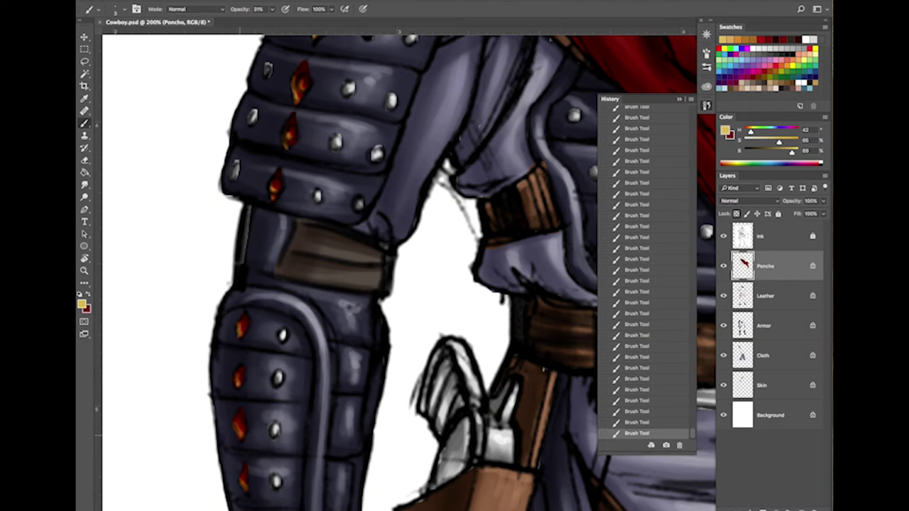
drag(234, 416, 246, 318)
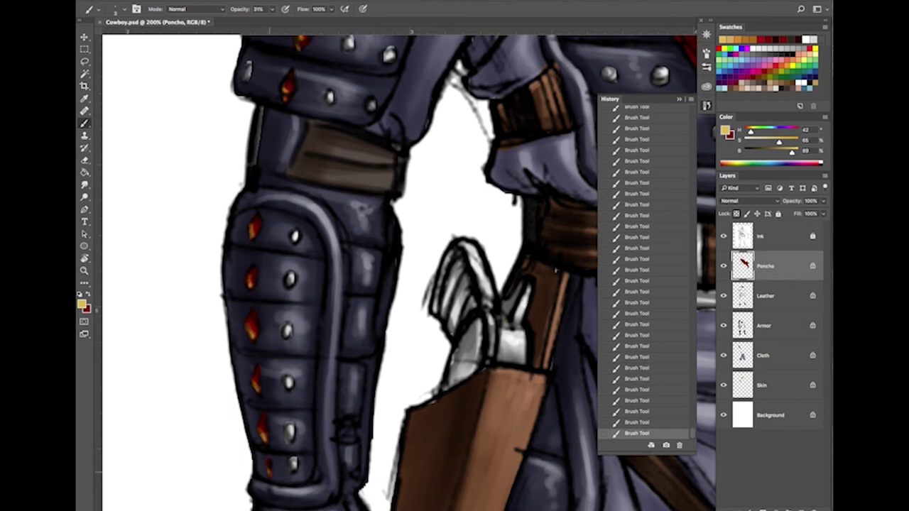
Step: Fill the Background layer with a neutral grey of 54% brightness using the Paint Bucket
key(ctrl+minus)
key(ctrl+minus)
key(ctrl+minus)
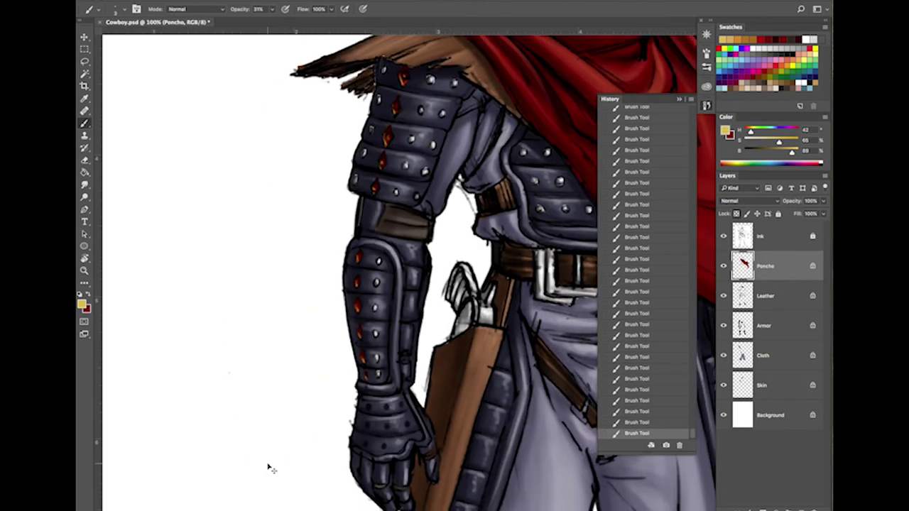
scroll(577, 455, right, 10)
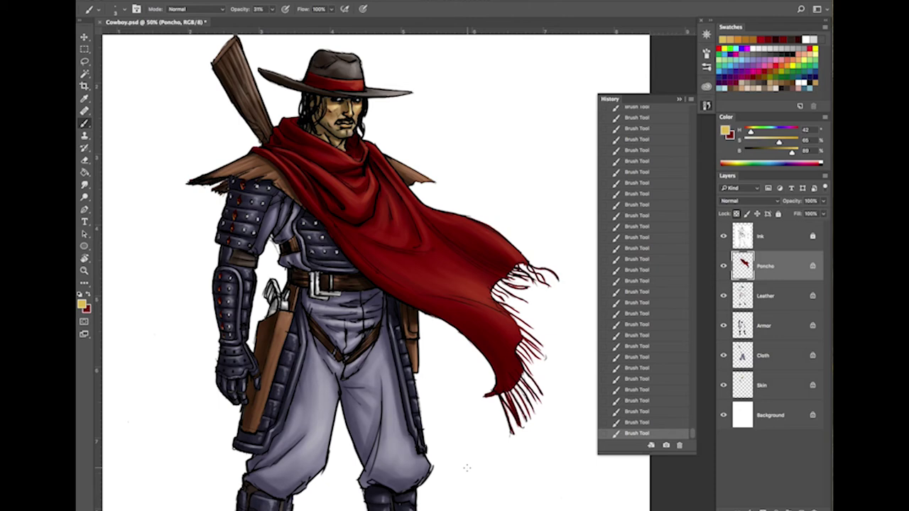
key(ctrl+minus)
key(ctrl+minus)
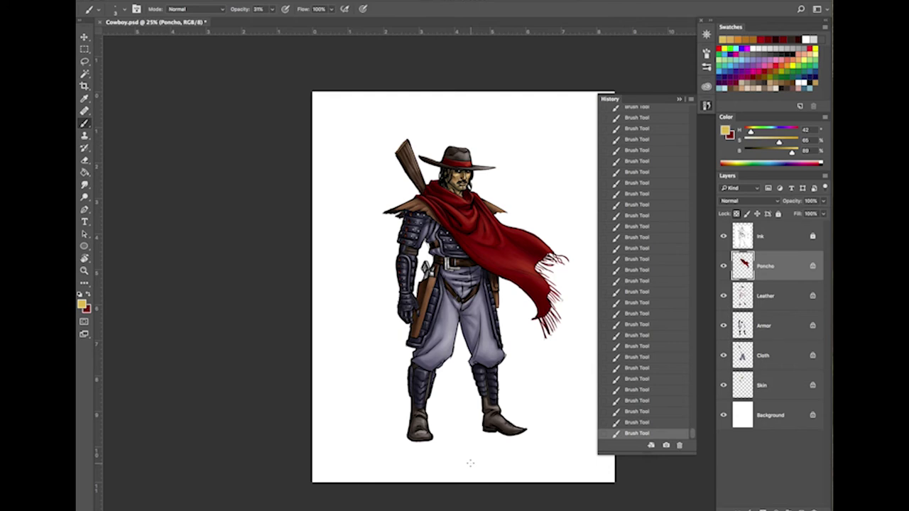
click(771, 420)
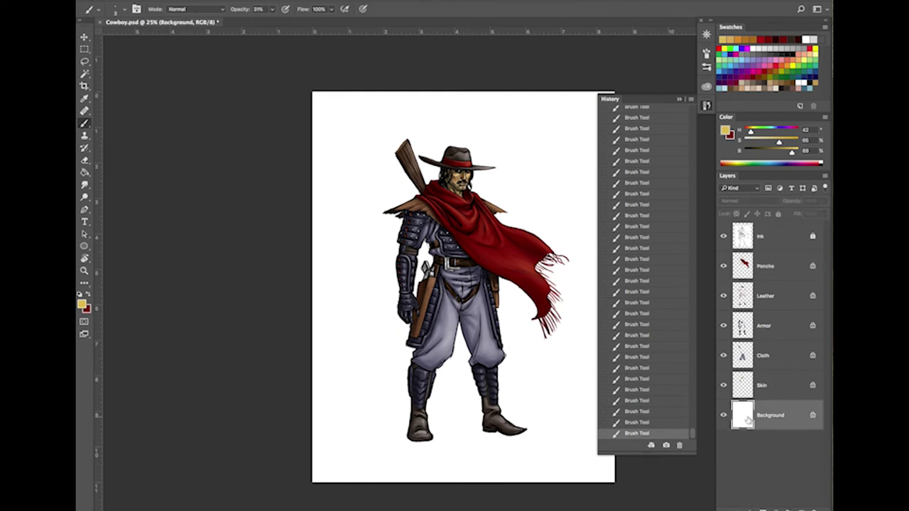
key(g)
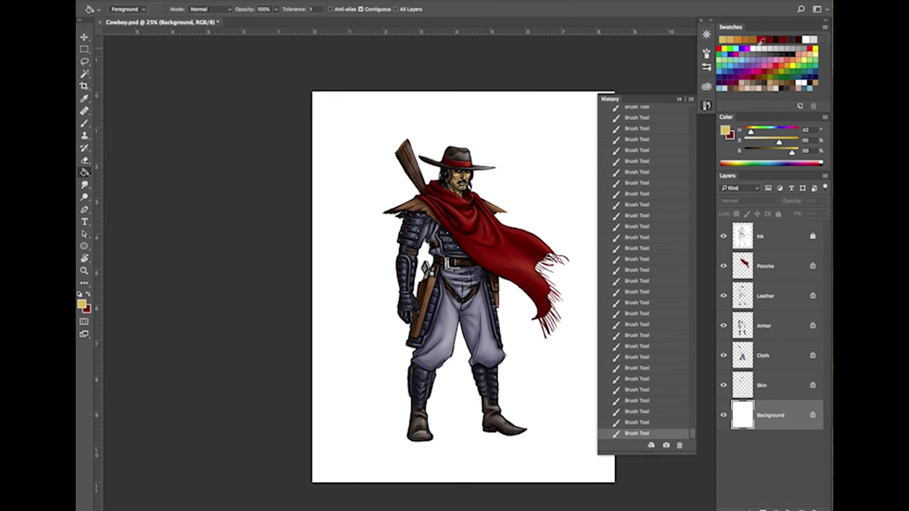
click(809, 44)
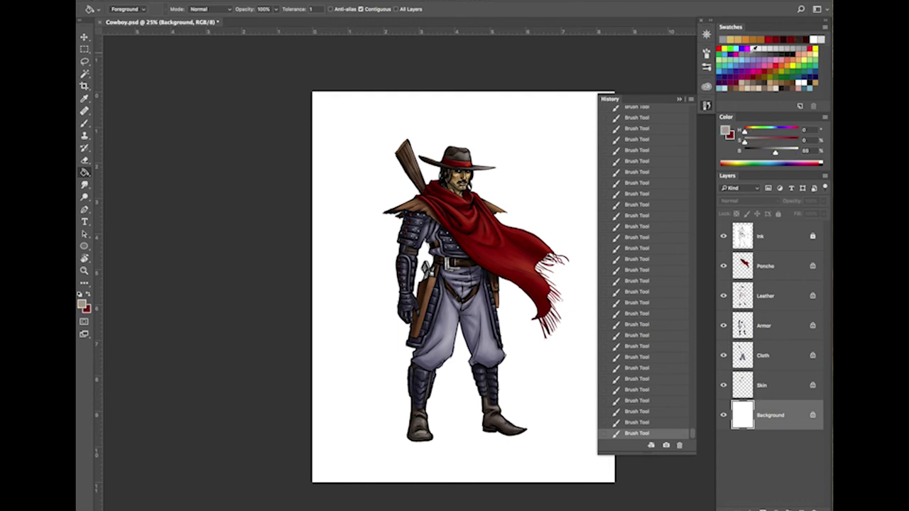
click(539, 144)
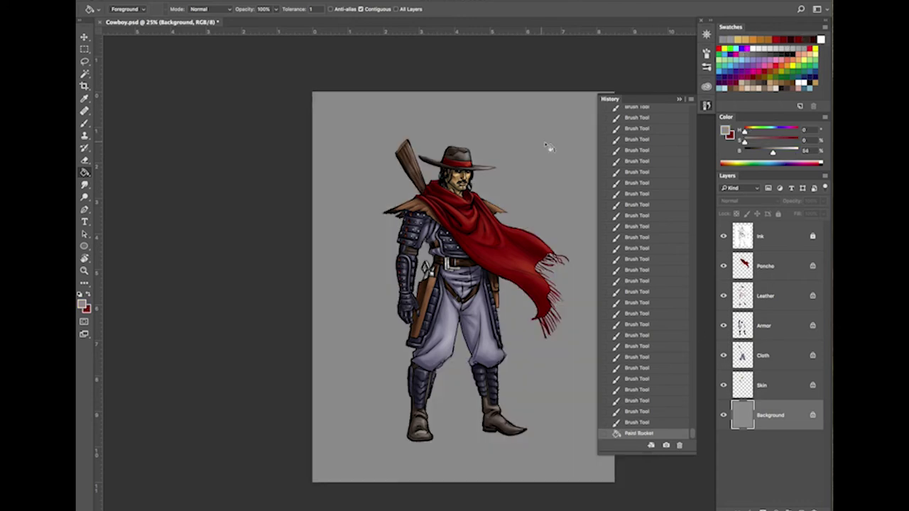
Step: Try lighter neutral grey fills on the Background layer at 67% and 84% brightness
click(574, 198)
click(572, 199)
click(793, 47)
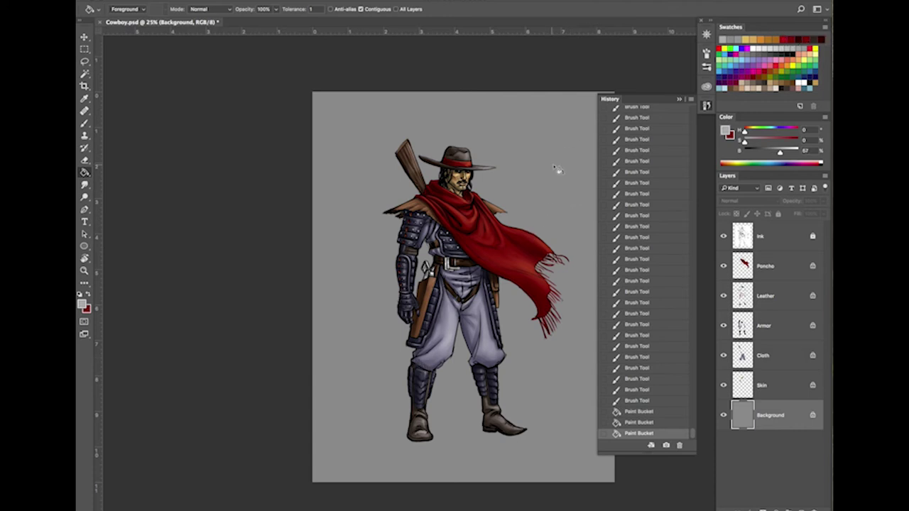
click(558, 171)
click(770, 49)
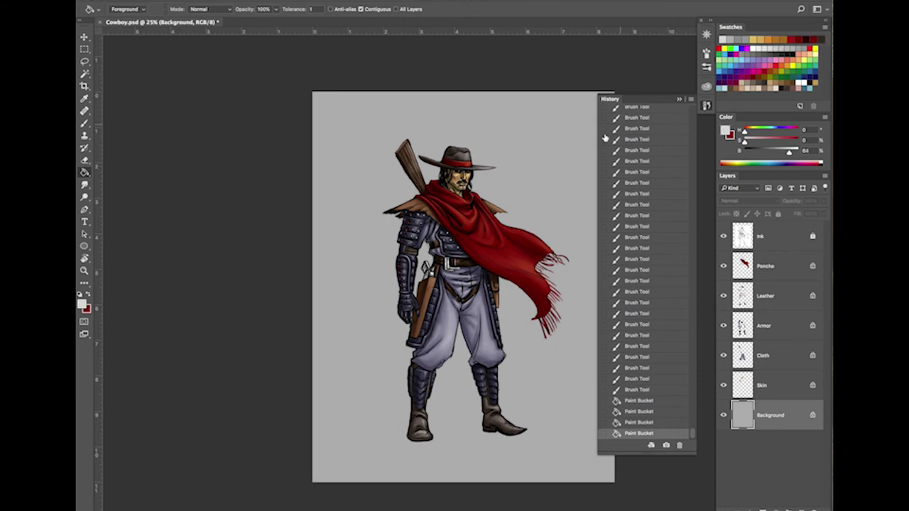
click(568, 164)
Step: Fill the Background layer with a darker neutral grey of 44% brightness
click(776, 47)
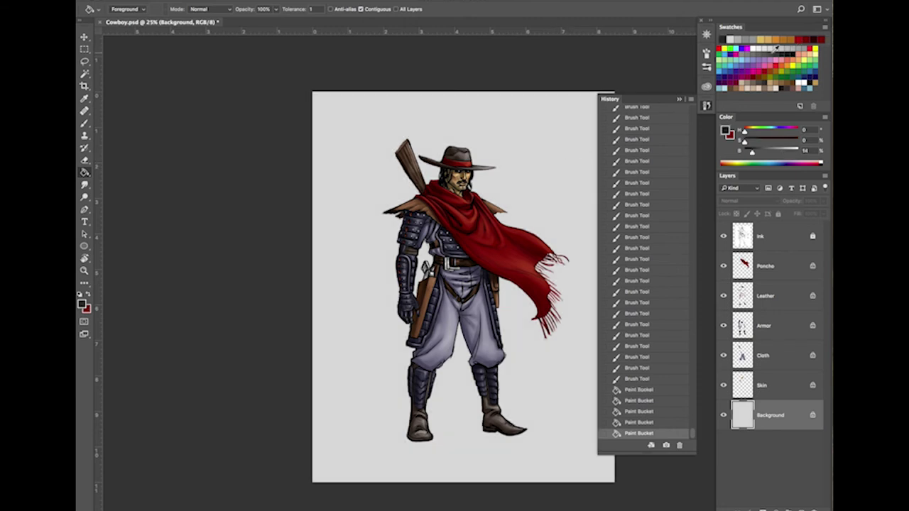
click(755, 48)
click(582, 160)
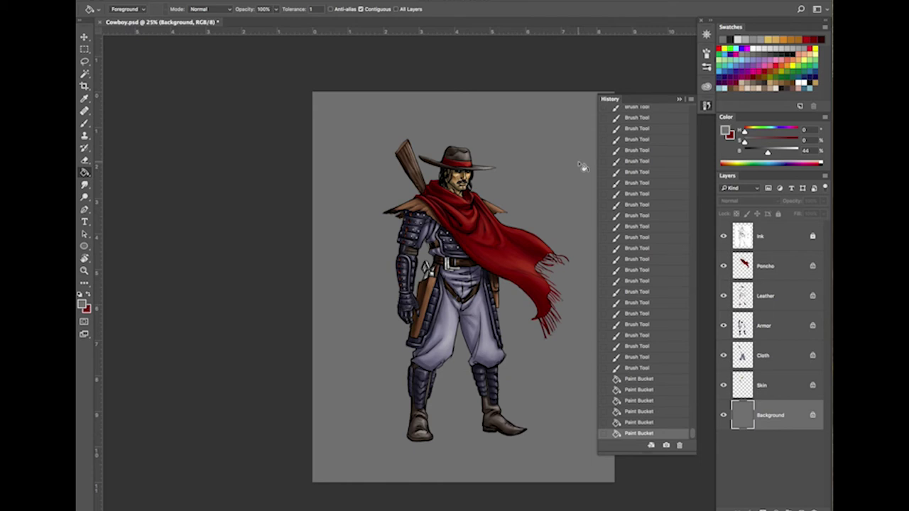
Step: Toggle the Background layer's visibility to compare the figure with and without the grey fill, leaving the layer shown
click(722, 417)
click(722, 417)
click(721, 419)
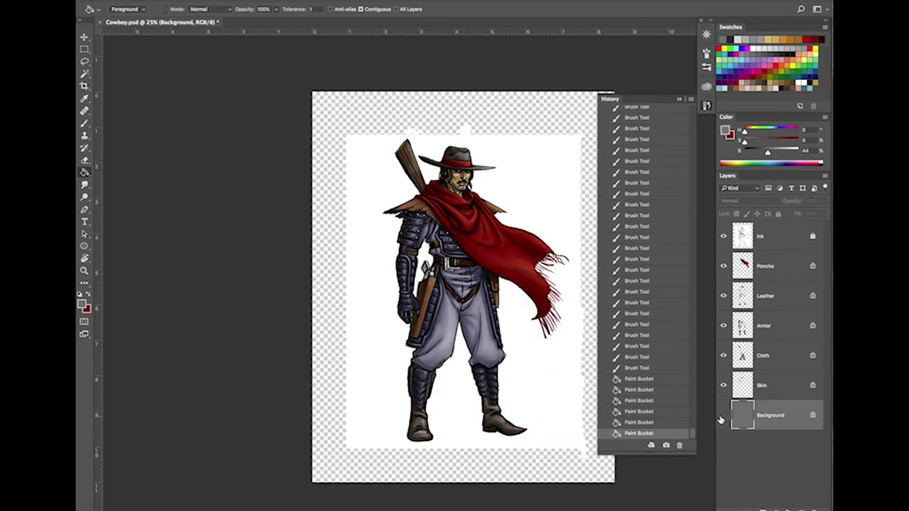
click(722, 418)
click(722, 417)
click(723, 419)
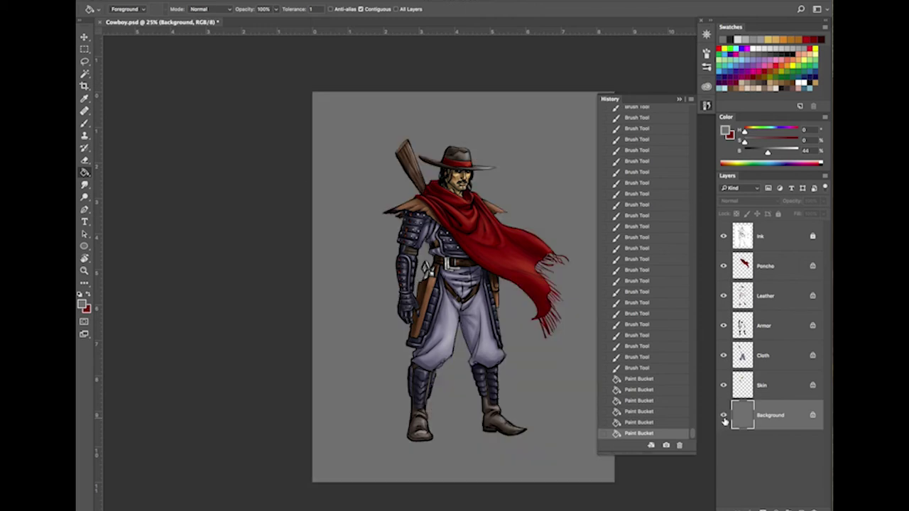
click(724, 418)
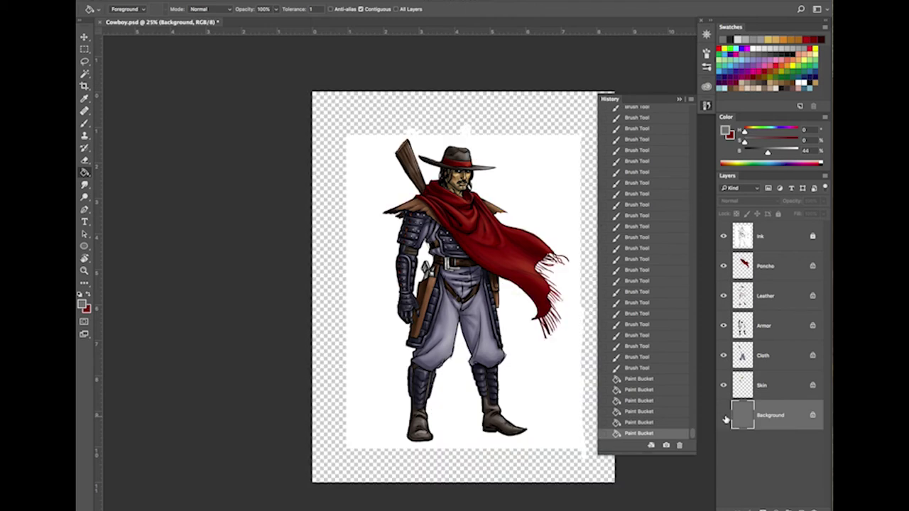
click(723, 418)
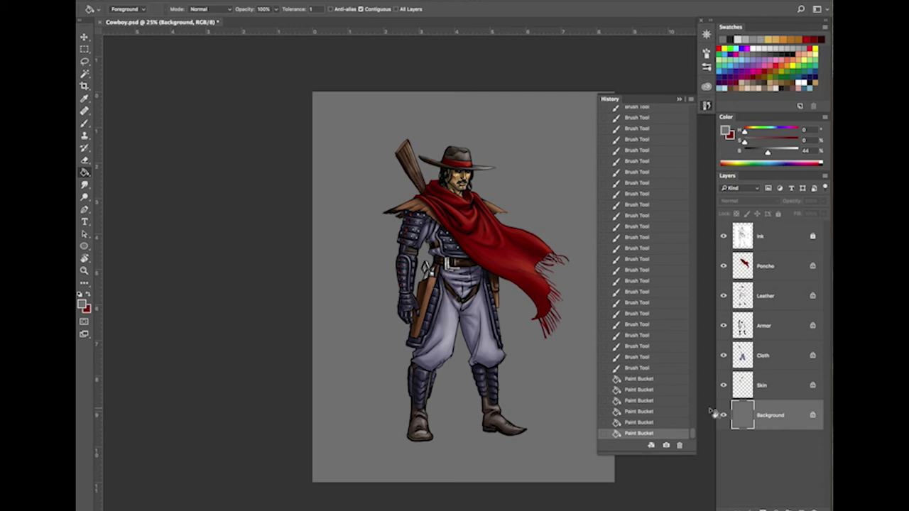
Step: Select the Brush tool with a dark grey of 14% brightness and the soft round tip at 0% hardness
key(b)
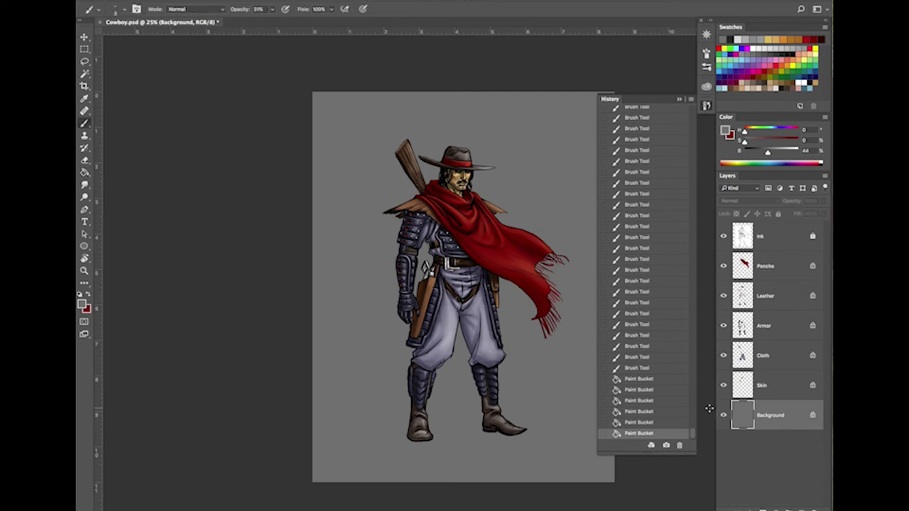
right_click(485, 113)
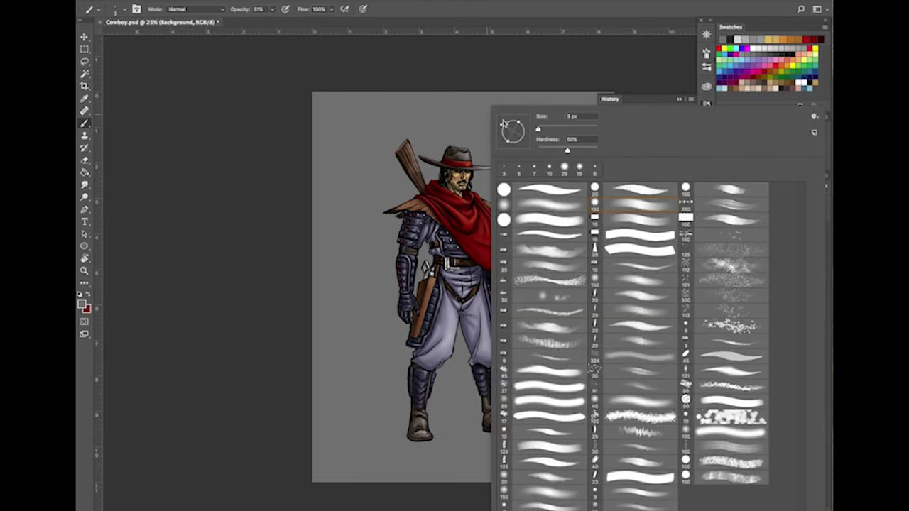
click(640, 81)
click(729, 39)
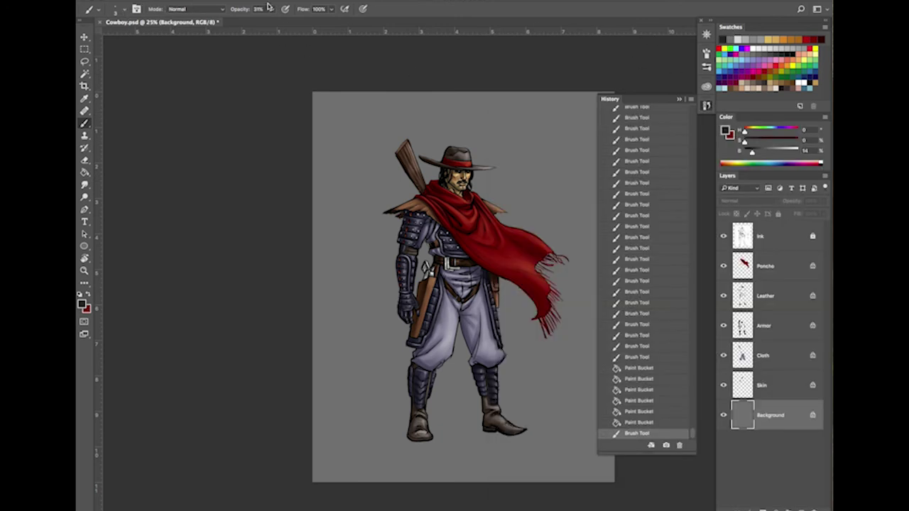
click(135, 9)
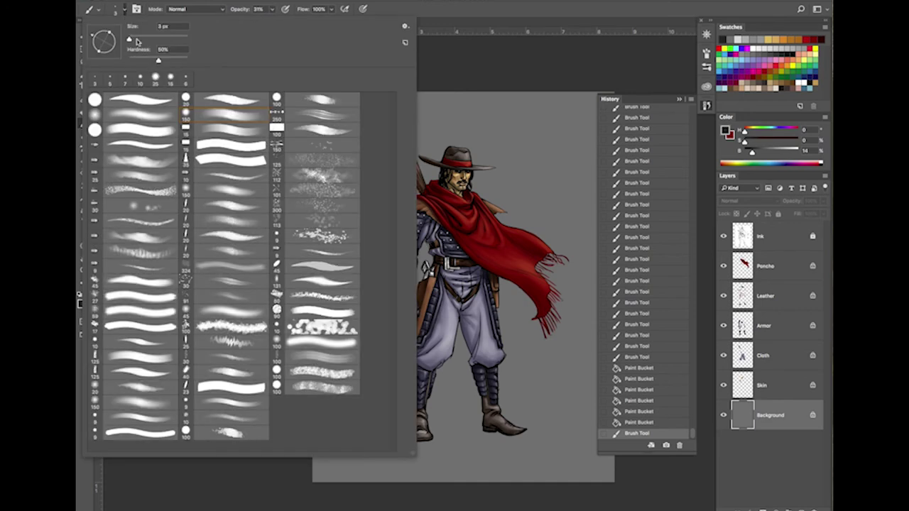
click(475, 98)
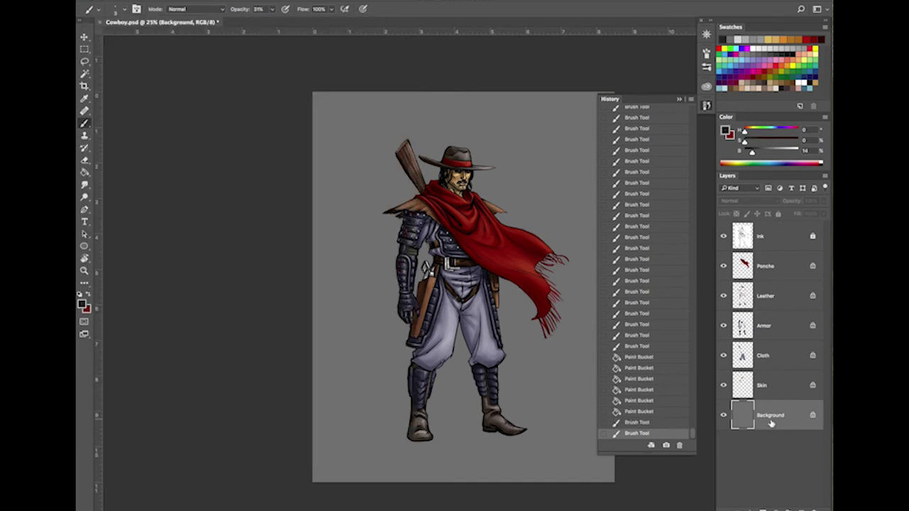
click(723, 415)
click(724, 415)
drag(382, 444, 399, 462)
click(120, 10)
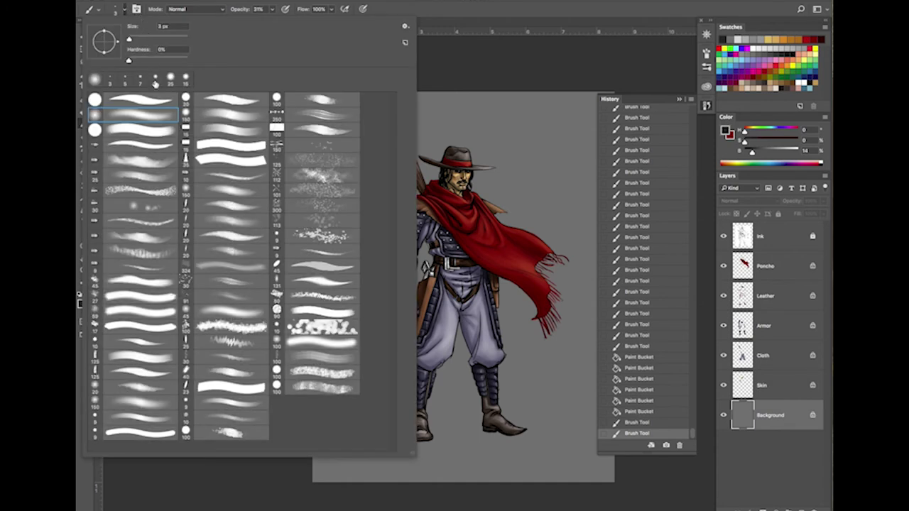
click(162, 116)
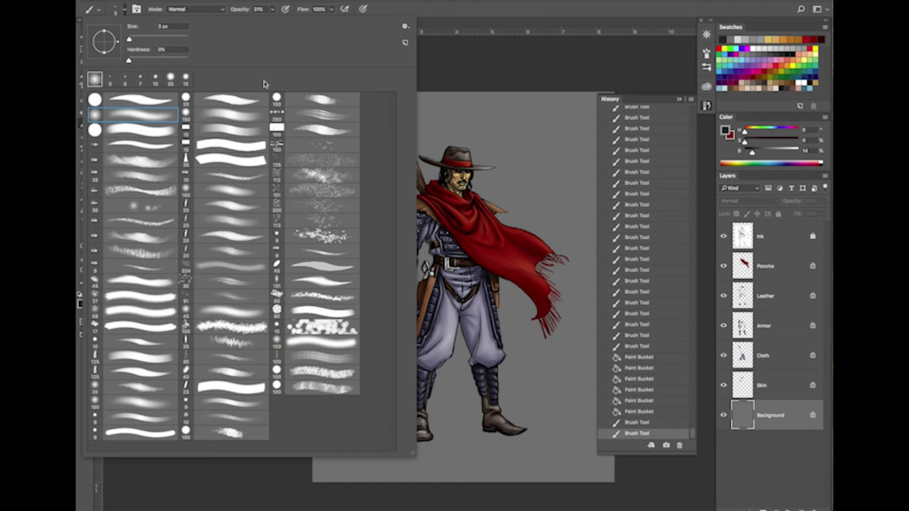
click(454, 16)
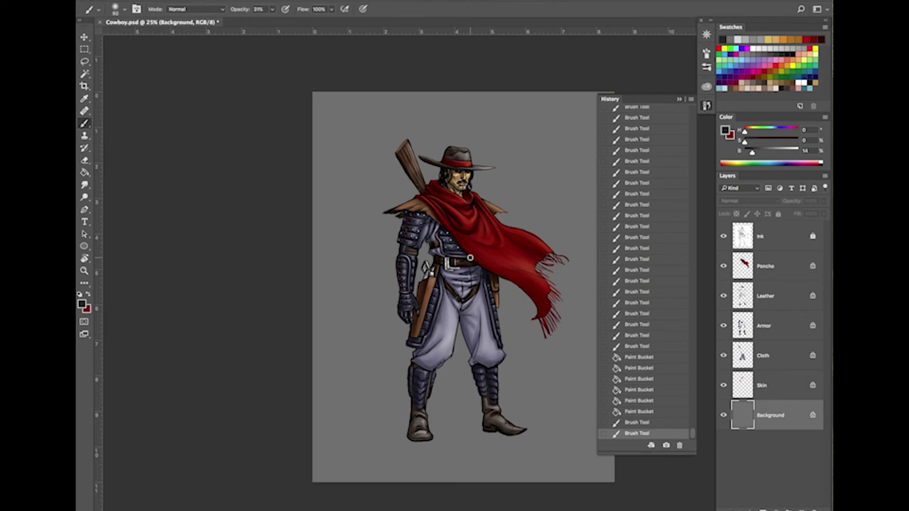
Step: Enlarge the soft brush and paint a broad dark ground shadow beneath both boots on the Background layer
key(bracketright)
key(bracketright)
key(bracketright)
key(bracketright)
key(bracketright)
key(bracketright)
key(bracketright)
key(bracketright)
key(bracketright)
key(bracketright)
key(bracketright)
key(bracketright)
key(bracketright)
key(bracketright)
key(bracketleft)
key(bracketleft)
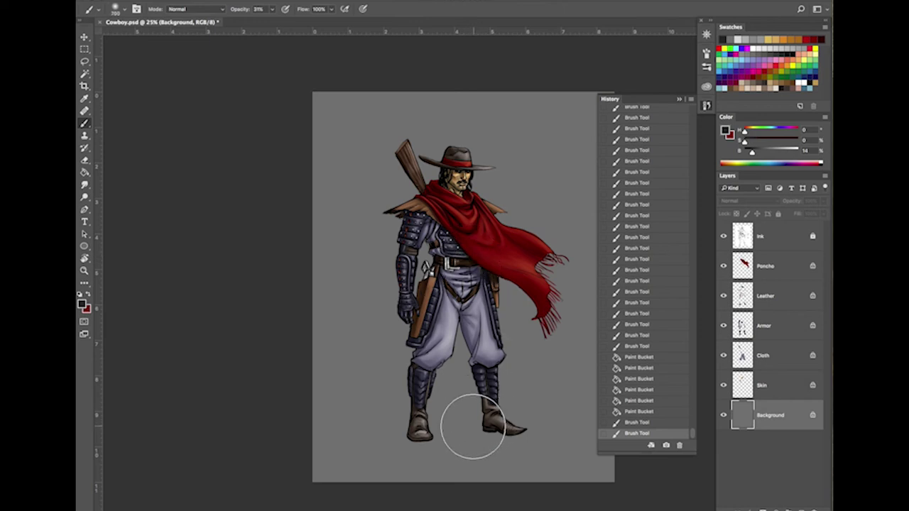
drag(465, 433, 521, 435)
mouse_move(433, 434)
mouse_down()
mouse_move(522, 436)
mouse_move(366, 451)
mouse_move(363, 443)
mouse_up()
Step: Reduce the brush size and deepen the ground shadow between the boots and out towards the canvas's left edge
key(bracketleft)
key(bracketleft)
key(bracketleft)
key(bracketleft)
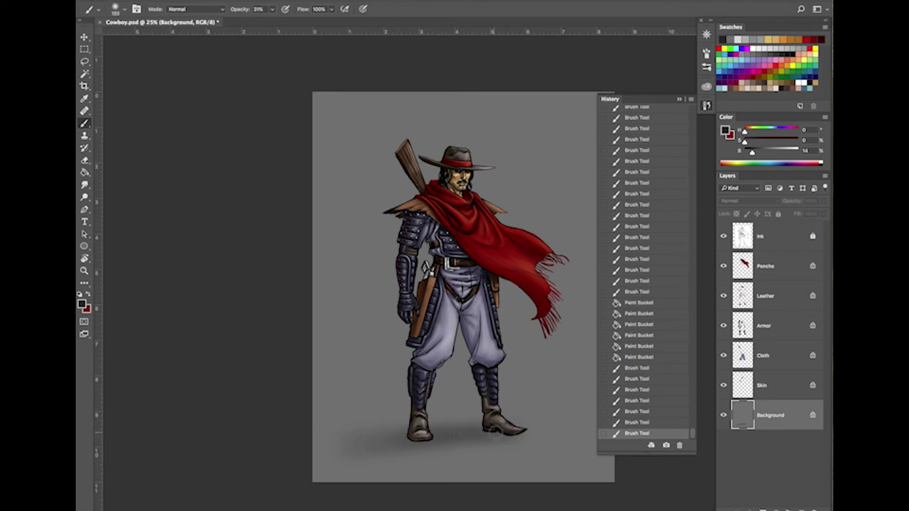
key(bracketleft)
key(bracketleft)
key(bracketleft)
drag(467, 433, 484, 431)
drag(460, 430, 426, 438)
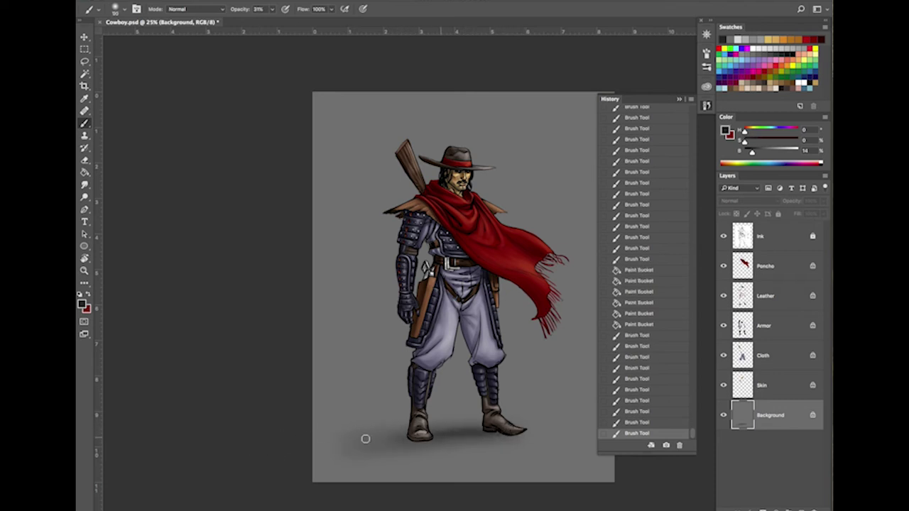
drag(366, 439, 319, 443)
drag(386, 438, 305, 449)
mouse_move(461, 440)
mouse_down()
mouse_move(345, 446)
mouse_move(403, 447)
mouse_move(388, 448)
mouse_up()
Step: Enlarge the brush again and widen the soft ground shadow from beyond the pointed boot across to the canvas's left edge
key(bracketright)
key(bracketright)
key(bracketright)
key(bracketright)
key(bracketright)
key(bracketright)
key(bracketright)
drag(537, 441, 273, 435)
drag(460, 436, 215, 452)
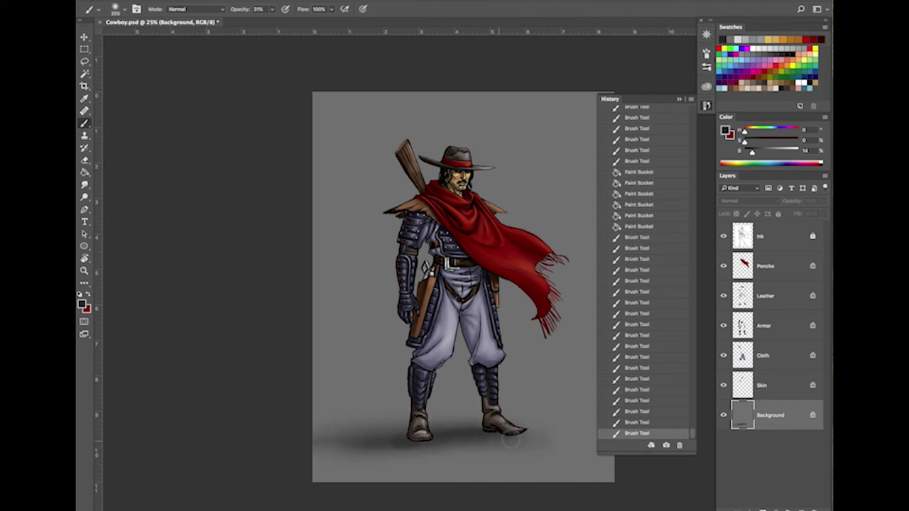
Step: Shrink the brush and darken the contact shadow directly under the pointed boot's sole and toe
key(bracketleft)
key(bracketleft)
key(bracketleft)
key(bracketleft)
key(bracketleft)
key(bracketleft)
key(bracketleft)
key(bracketleft)
key(bracketleft)
mouse_move(508, 433)
mouse_down()
mouse_move(487, 431)
mouse_move(501, 433)
mouse_up()
mouse_move(501, 432)
mouse_down()
mouse_move(521, 433)
mouse_move(494, 432)
mouse_move(508, 433)
mouse_up()
key(bracketleft)
mouse_move(518, 432)
mouse_down()
mouse_move(499, 433)
mouse_move(522, 432)
mouse_up()
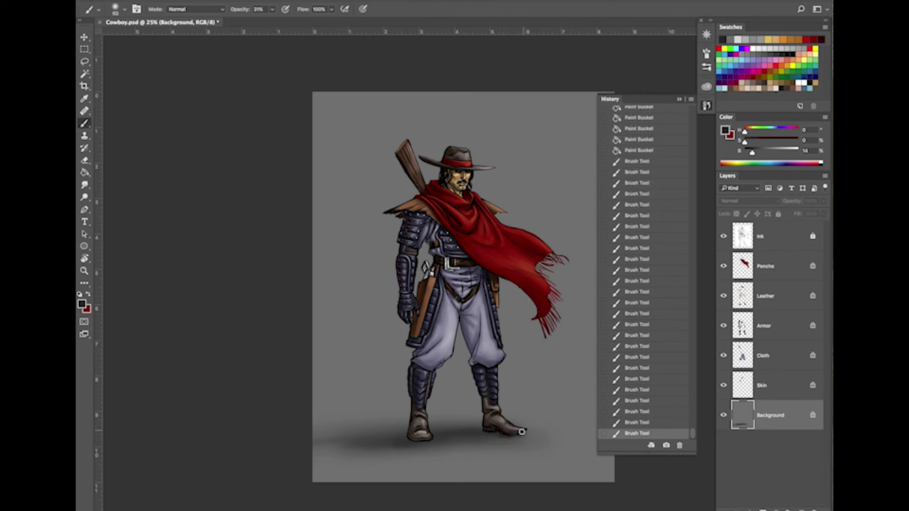
Step: Reduce the brush to 45 px and darken the contact shadow around the front-facing boot
key(bracketleft)
key(bracketleft)
drag(432, 436, 446, 434)
mouse_move(431, 437)
mouse_down()
mouse_move(442, 434)
mouse_move(405, 436)
mouse_up()
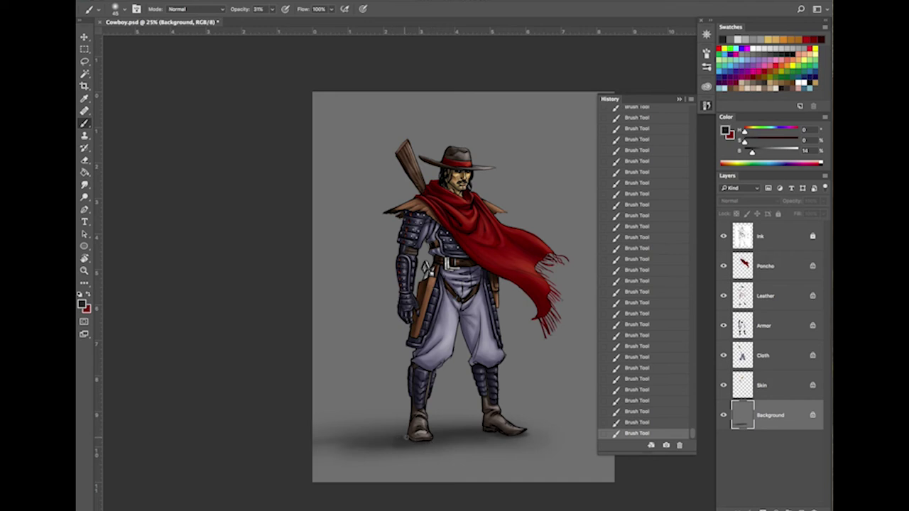
key(bracketright)
key(bracketright)
key(bracketright)
key(bracketright)
key(bracketright)
key(bracketright)
key(bracketright)
key(super+minus)
key(super+minus)
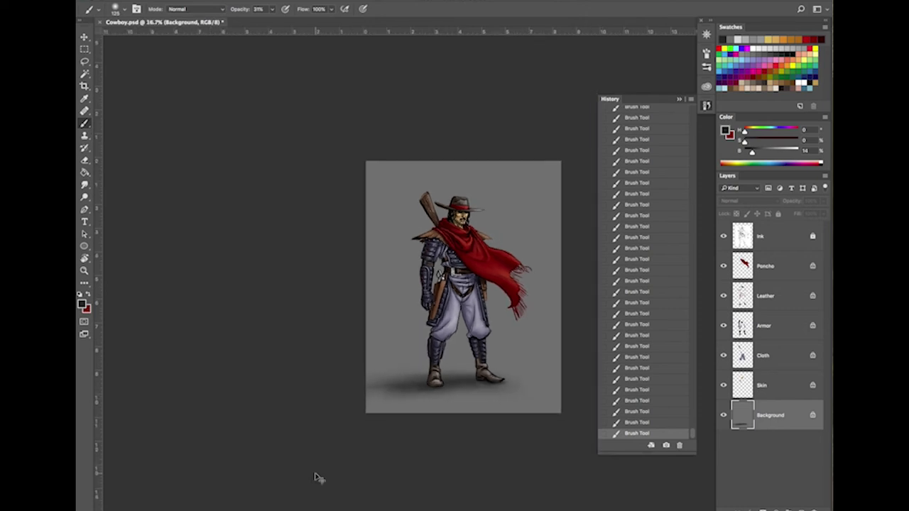
Step: Create a new layer named Ref and place it between the Ink and Poncho layers
key(super+plus)
key(super+plus)
key(super+plus)
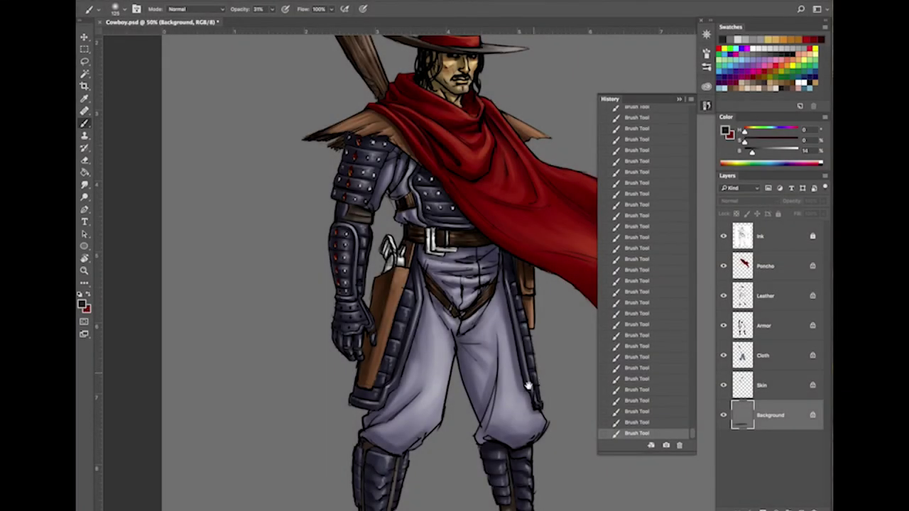
drag(564, 324, 517, 403)
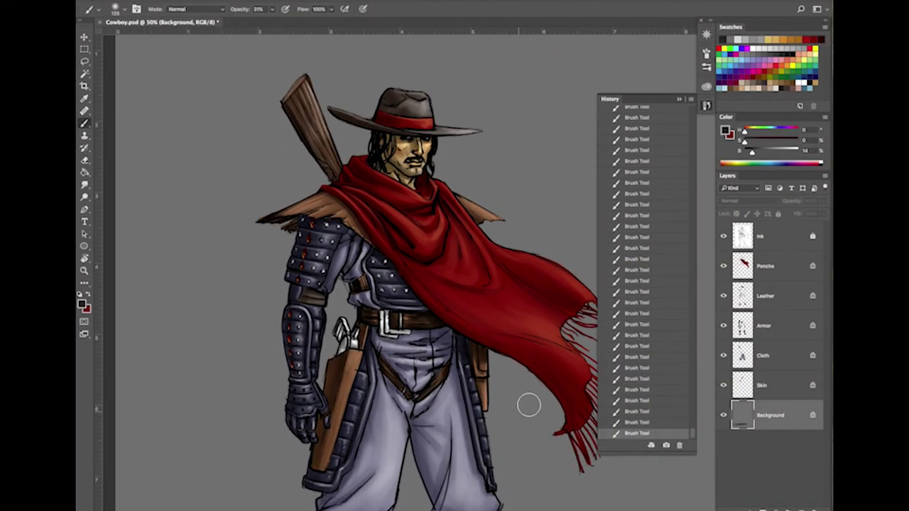
click(824, 178)
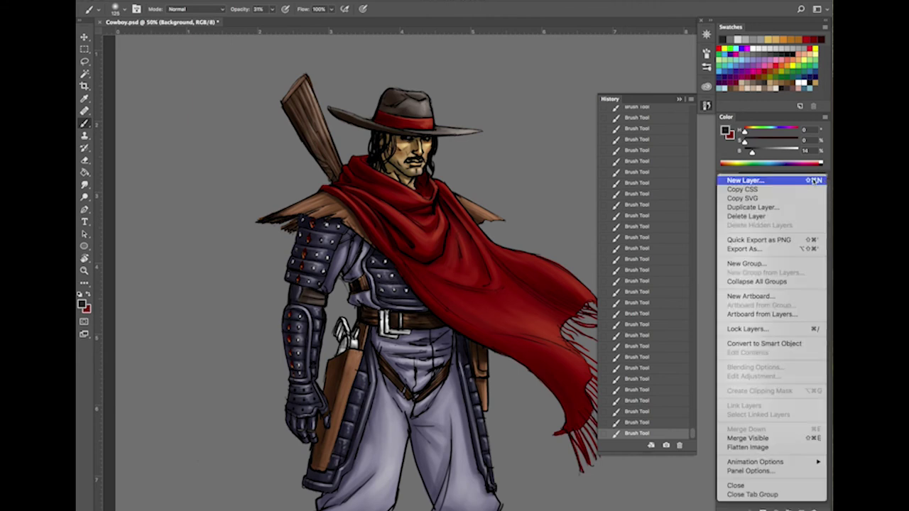
click(769, 183)
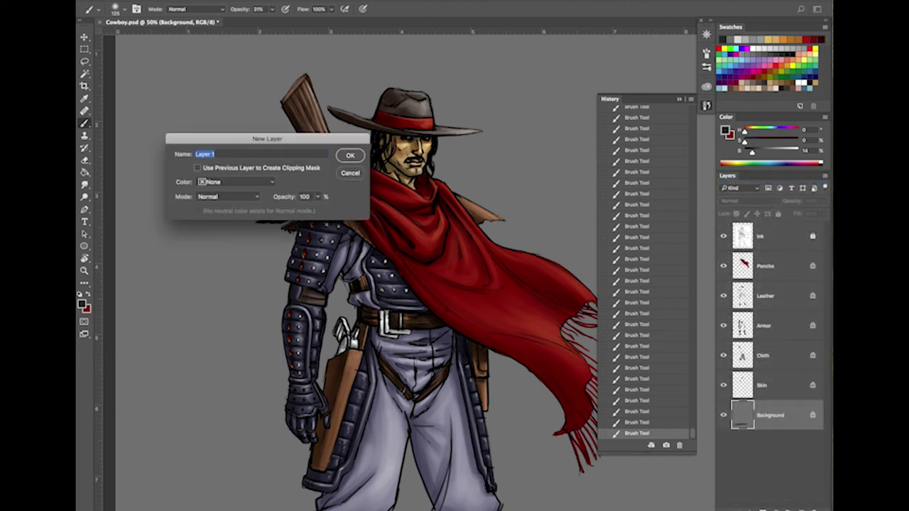
text(Ref)
click(354, 154)
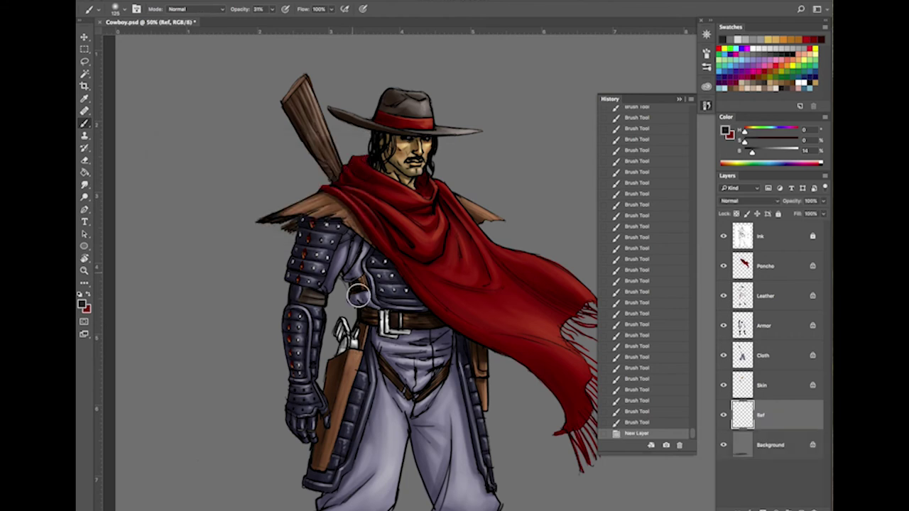
mouse_move(769, 415)
mouse_down()
mouse_move(770, 252)
mouse_move(769, 260)
mouse_up()
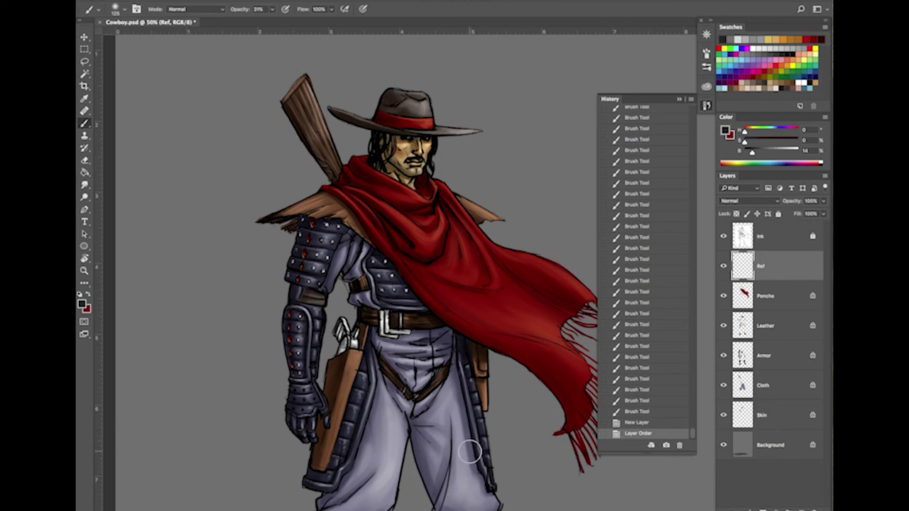
Step: Choose the 150 px brush with 50% hardness and set the foreground to a muted blue at H 210, S 37, B 66
key(ctrl+plus)
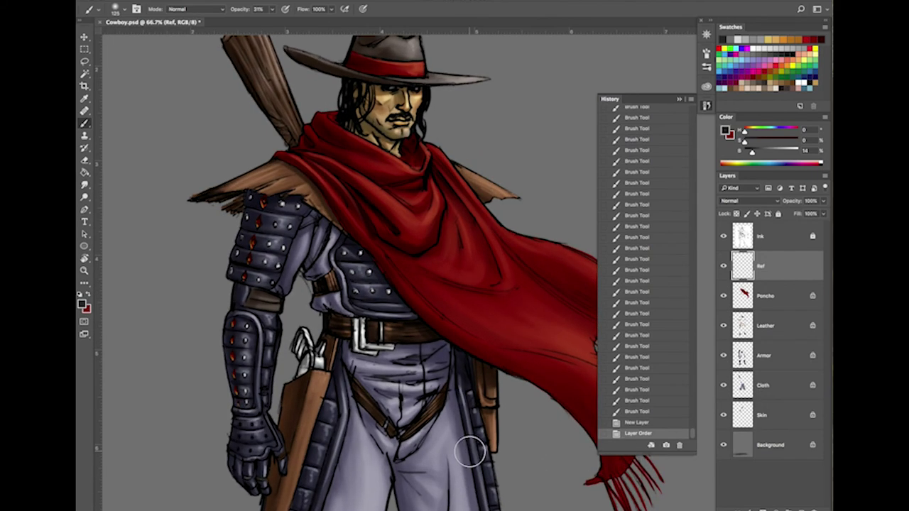
click(122, 10)
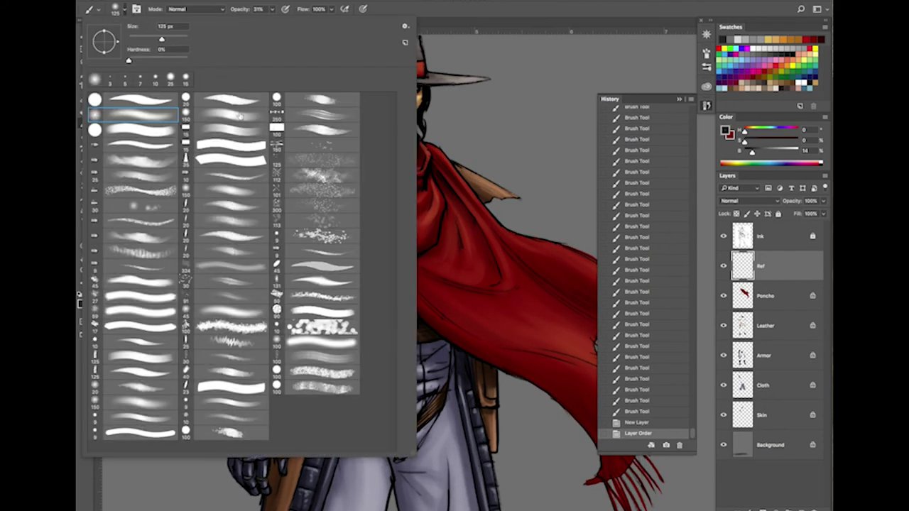
click(240, 115)
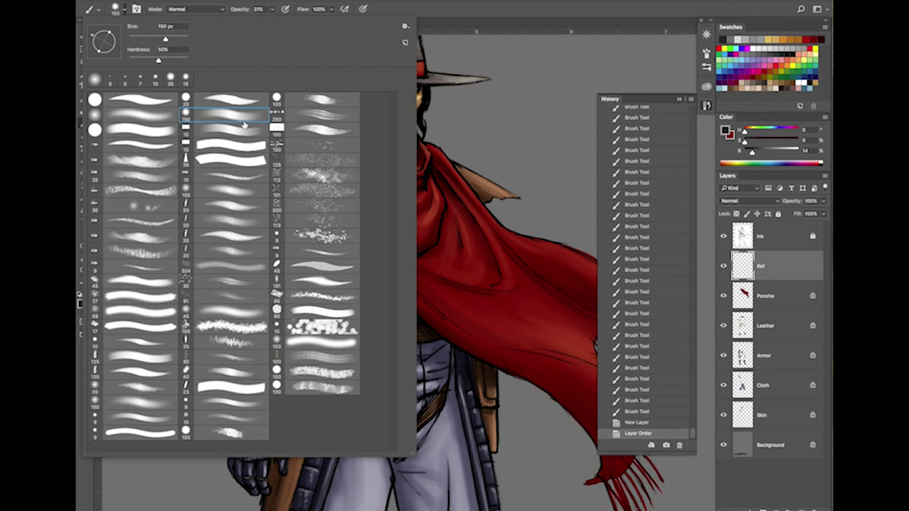
click(470, 15)
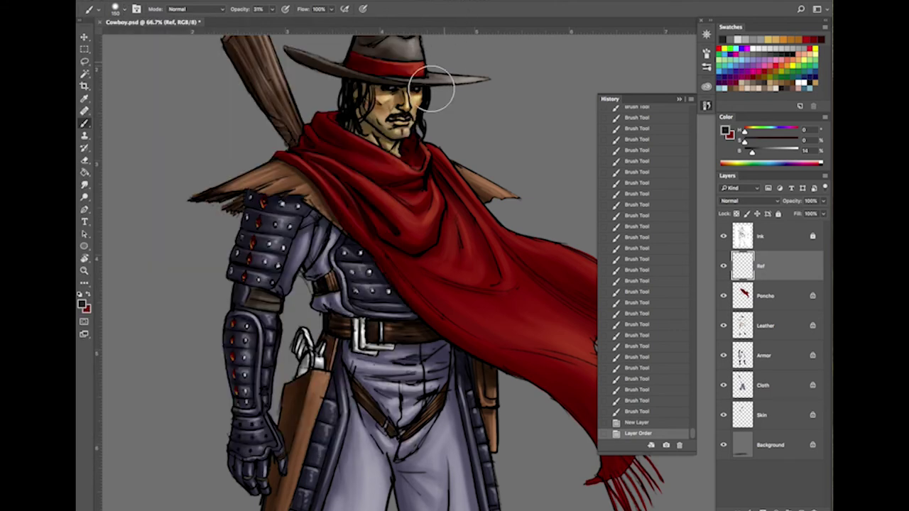
click(731, 74)
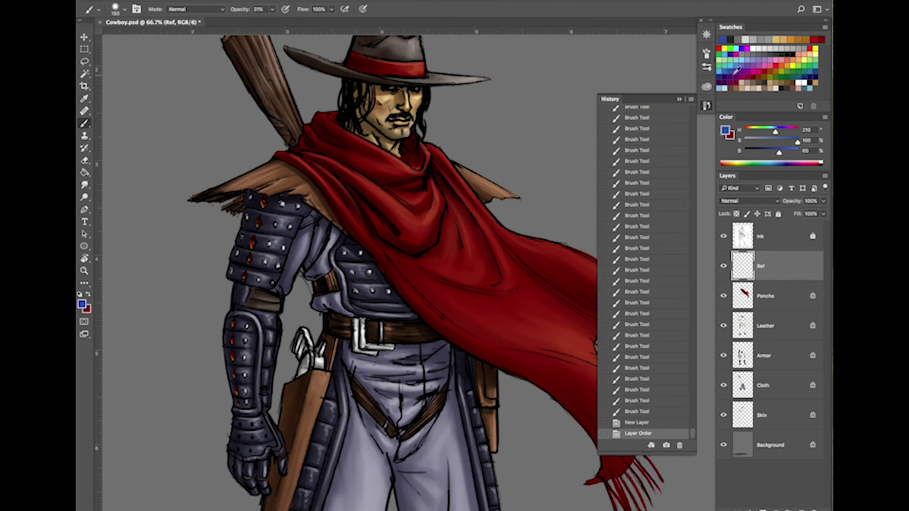
drag(796, 142, 763, 145)
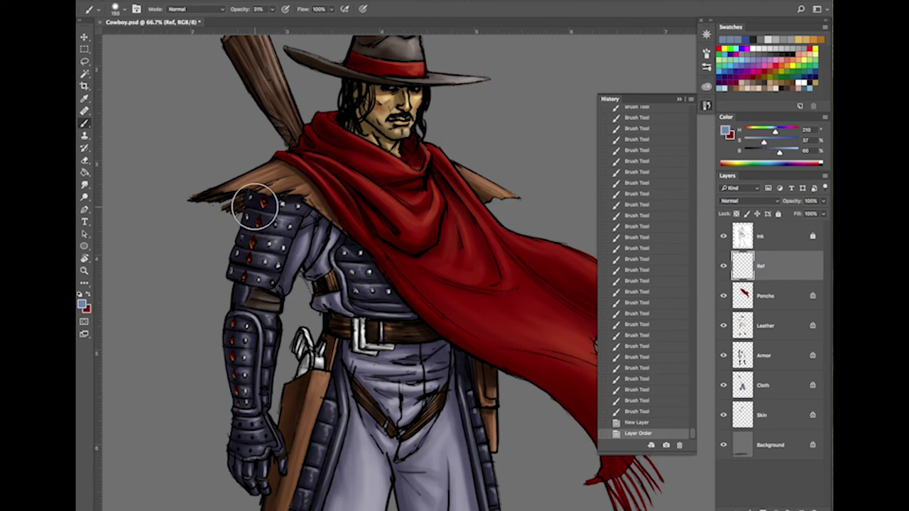
Step: Shrink the brush to 9 px and paint thin blue reflected light along the left edge of the hat's crown
key(bracketleft)
key(bracketleft)
key(bracketleft)
key(bracketleft)
key(bracketleft)
key(bracketleft)
key(bracketleft)
key(bracketleft)
key(bracketleft)
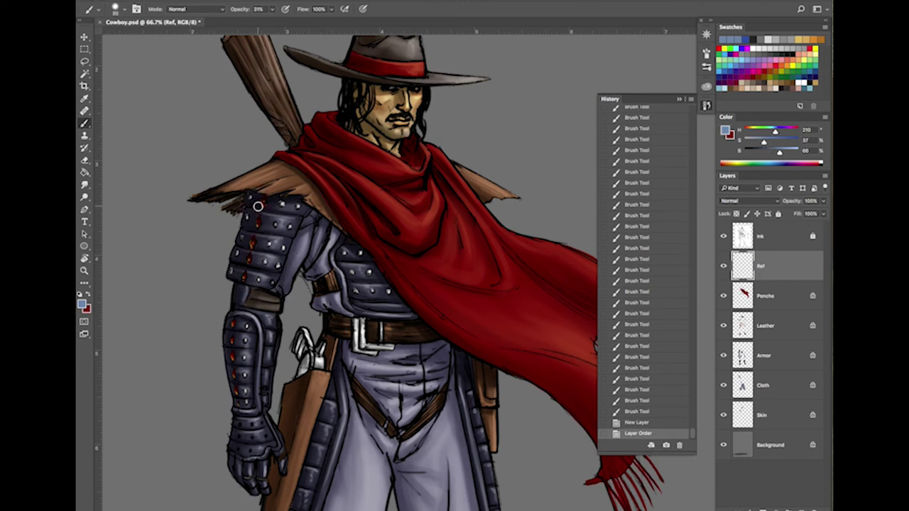
key(bracketleft)
key(bracketleft)
key(bracketleft)
key(bracketleft)
key(bracketleft)
key(bracketleft)
key(bracketleft)
key(bracketleft)
key(bracketleft)
drag(420, 212, 380, 294)
key(super+plus)
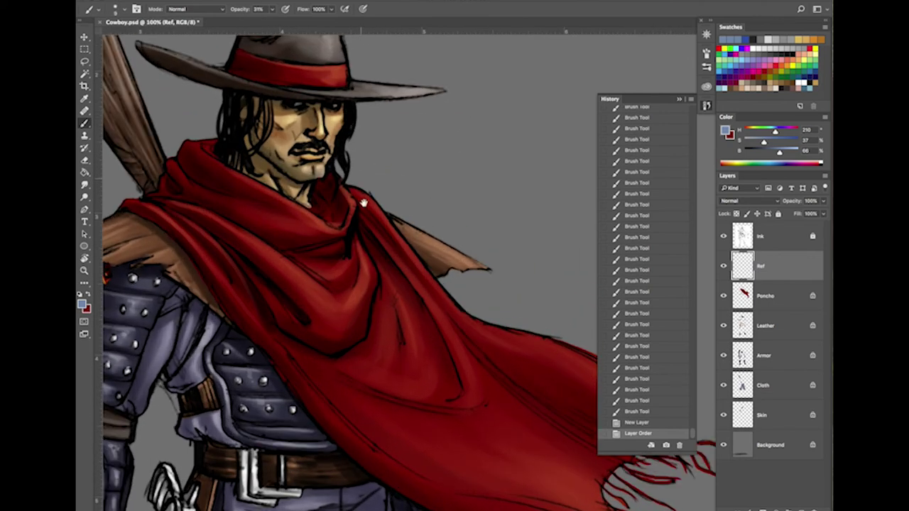
drag(364, 202, 381, 321)
drag(259, 171, 273, 133)
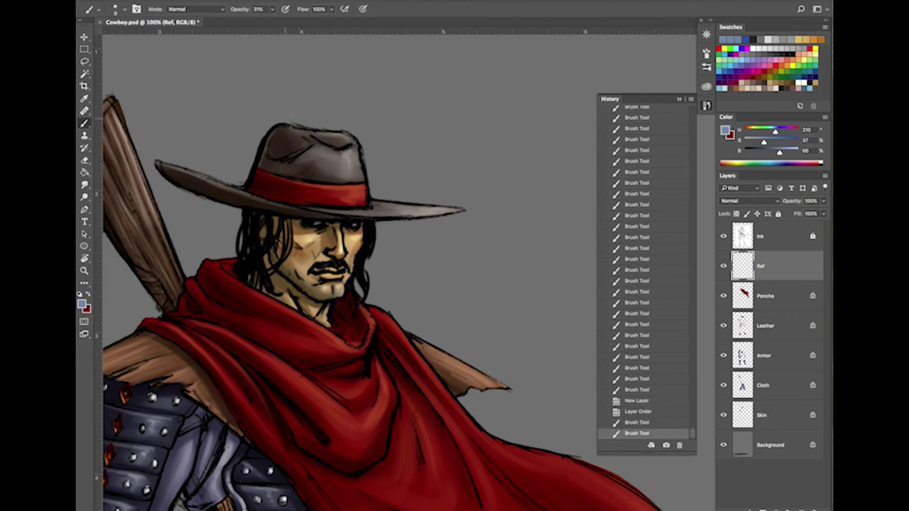
Step: Enlarge the brush and tint the left end of the red hatband with blue reflected light
key(bracketright)
key(bracketright)
key(bracketright)
key(bracketright)
drag(256, 173, 256, 179)
mouse_move(256, 172)
mouse_down()
mouse_move(261, 183)
mouse_move(243, 179)
mouse_move(281, 199)
mouse_move(248, 175)
mouse_move(283, 188)
mouse_up()
Step: Reduce the brush and paint blue reflected light along the left side of the hat brim, touching up the band's edge
key(bracketleft)
key(bracketleft)
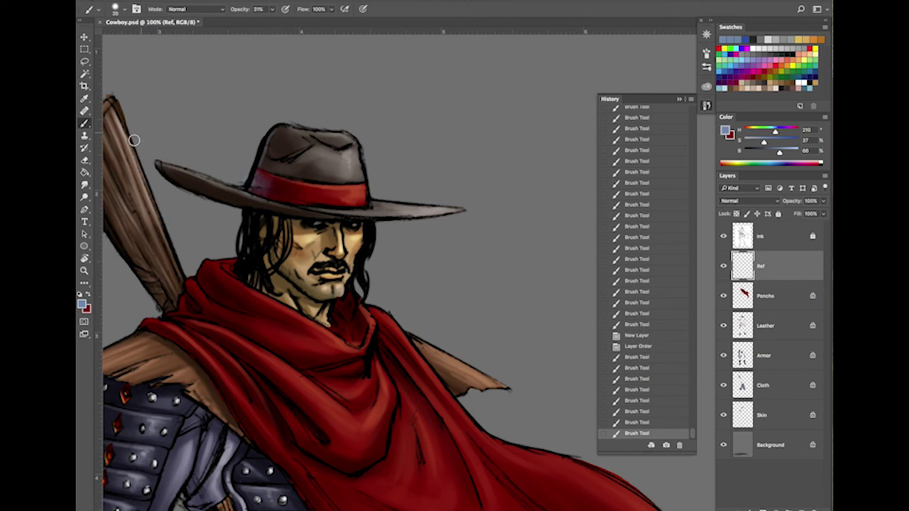
mouse_move(162, 172)
mouse_down()
mouse_move(253, 213)
mouse_move(171, 174)
mouse_move(332, 223)
mouse_up()
key(bracketleft)
key(bracketleft)
key(bracketleft)
key(bracketleft)
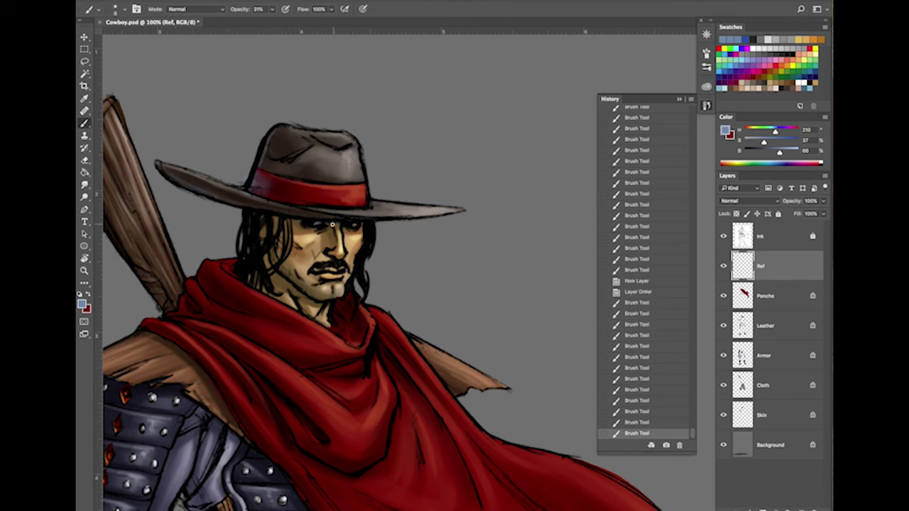
mouse_move(250, 186)
mouse_down()
mouse_move(308, 207)
mouse_move(249, 191)
mouse_move(303, 205)
mouse_move(262, 182)
mouse_up()
drag(158, 166, 191, 176)
drag(180, 175, 249, 198)
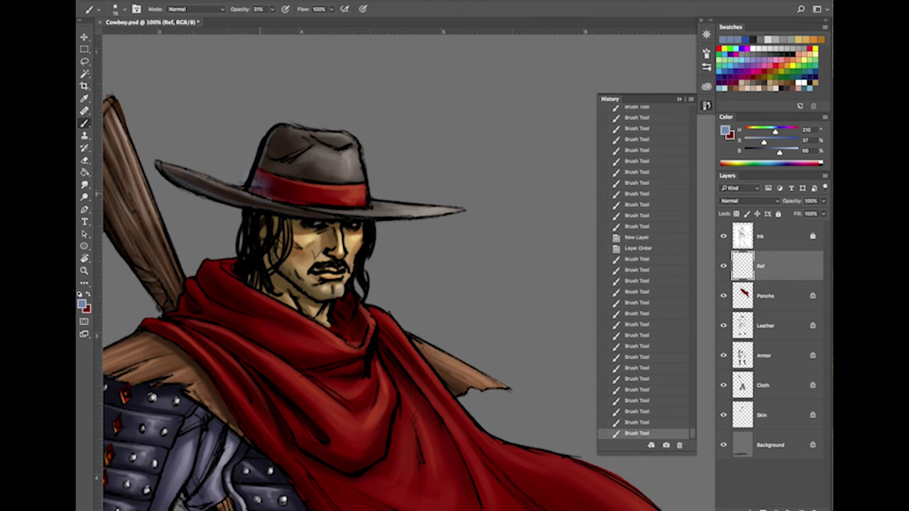
Step: Add fine blue reflected light along the jawline, the hair strands beside the face and the nose
key(bracketright)
key(bracketright)
key(bracketleft)
drag(270, 255, 282, 278)
drag(275, 270, 306, 291)
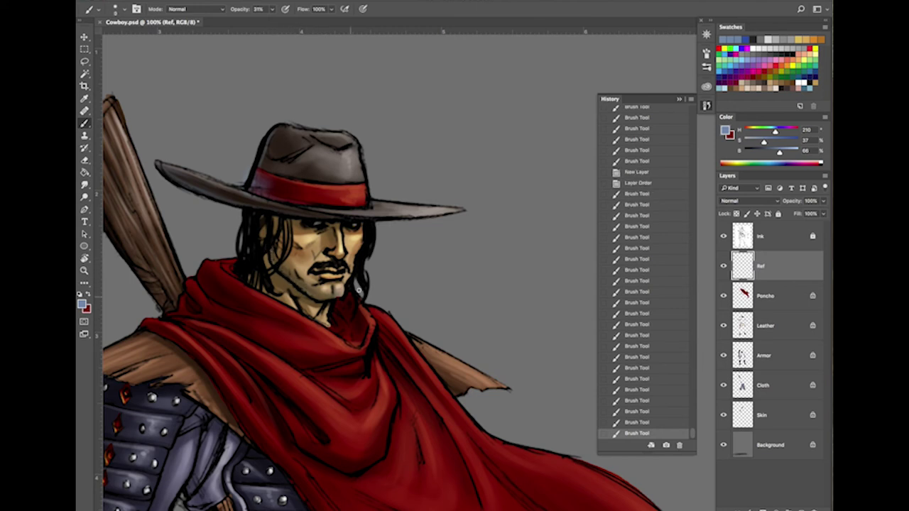
drag(267, 266, 270, 278)
drag(266, 268, 263, 287)
drag(261, 270, 265, 278)
drag(262, 231, 262, 248)
drag(263, 255, 268, 272)
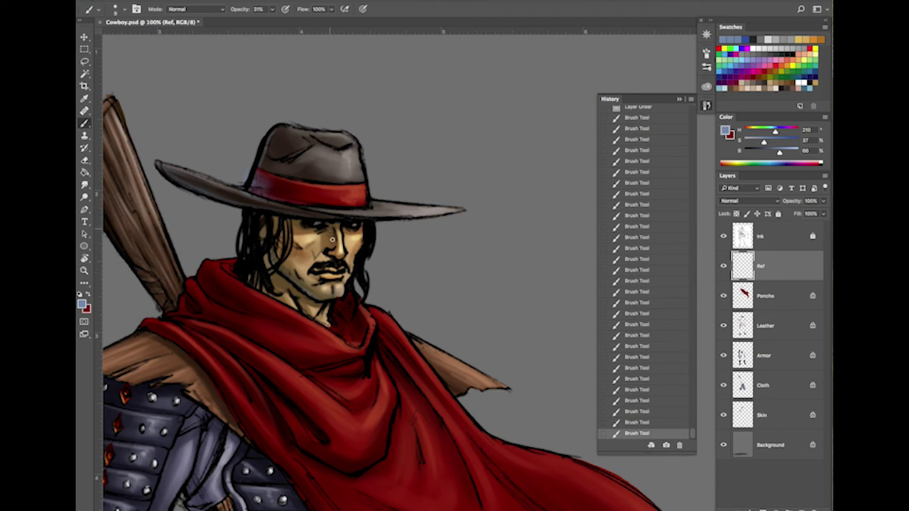
click(328, 251)
Step: Try blue reflected light on the rifle stock with a larger brush, and step back through those strokes
drag(381, 407, 482, 332)
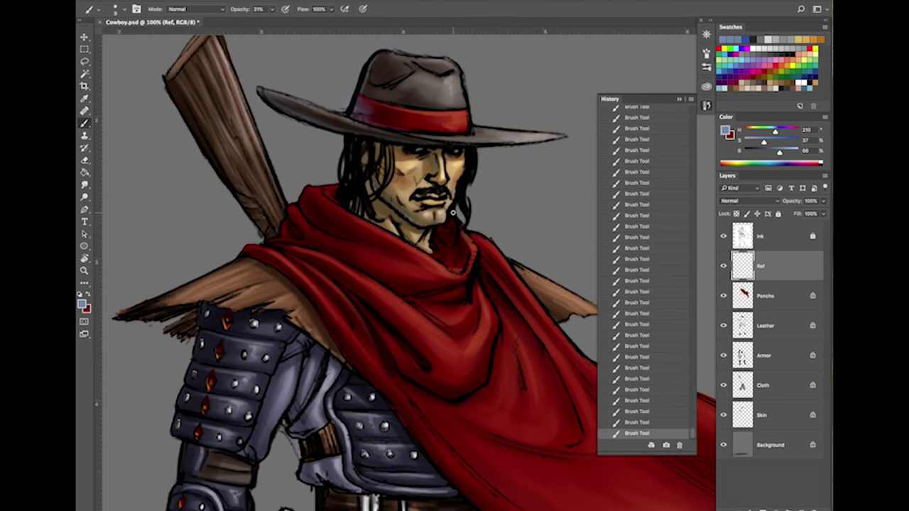
key(bracketright)
key(bracketright)
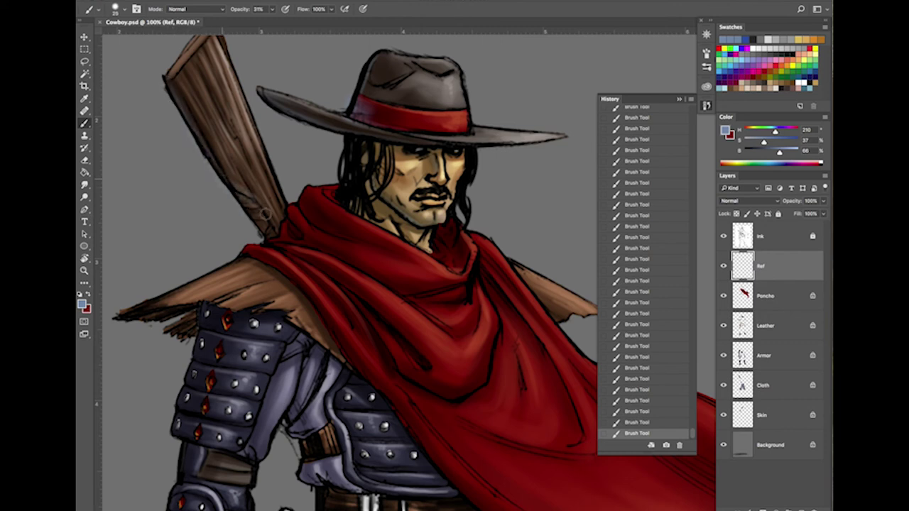
key(bracketleft)
key(bracketleft)
click(644, 412)
click(644, 379)
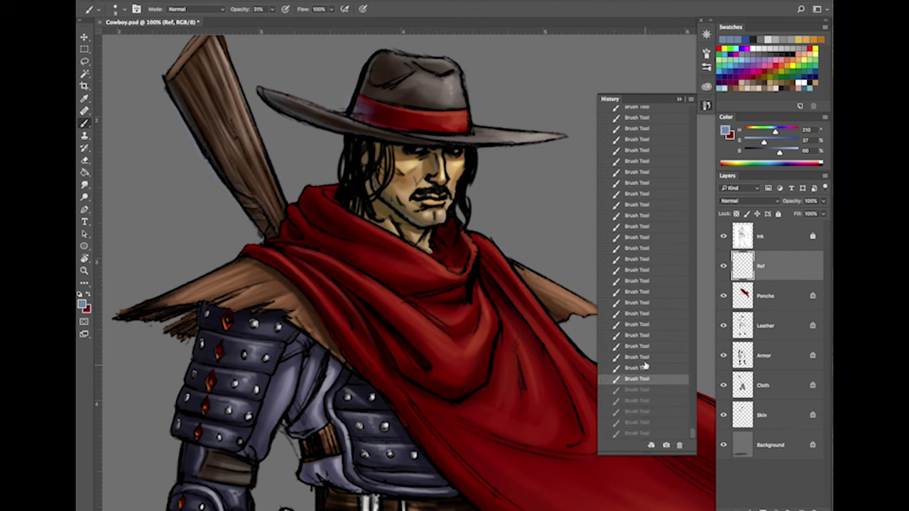
key(ctrl+z)
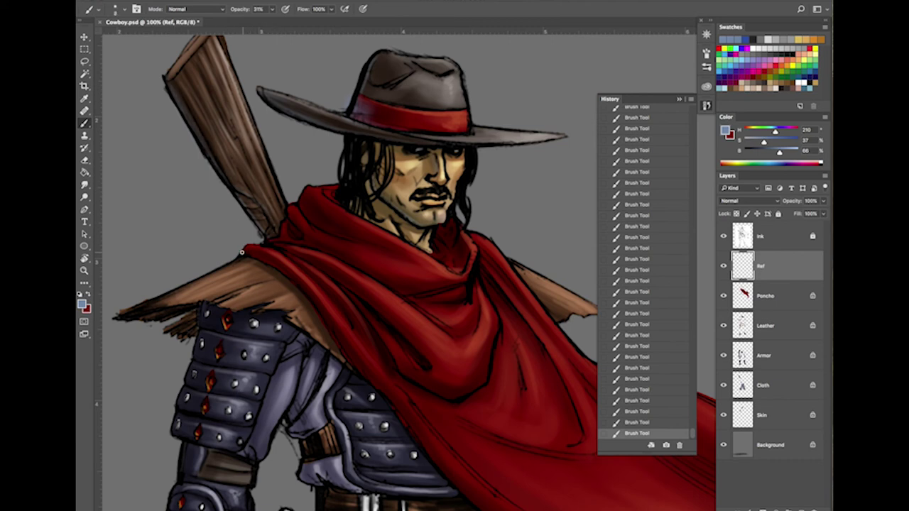
Step: Paint blue reflected light along the poncho's outer edge from the shoulder down across the chest with a 10 px brush
drag(242, 252, 285, 273)
key(bracketright)
key(bracketright)
mouse_move(242, 251)
mouse_down()
mouse_move(266, 257)
mouse_move(301, 290)
mouse_move(279, 268)
mouse_move(324, 321)
mouse_up()
drag(277, 263, 447, 467)
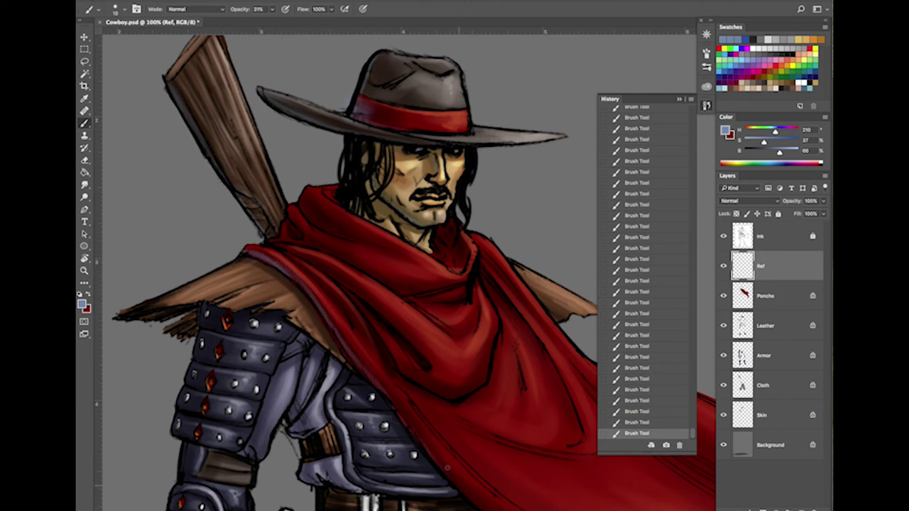
Step: Add blue reflected light along the poncho's shoulder folds and the lower edge of its collar wrap
drag(278, 250, 340, 307)
drag(306, 275, 349, 320)
mouse_move(276, 245)
mouse_down()
mouse_move(359, 296)
mouse_move(409, 353)
mouse_up()
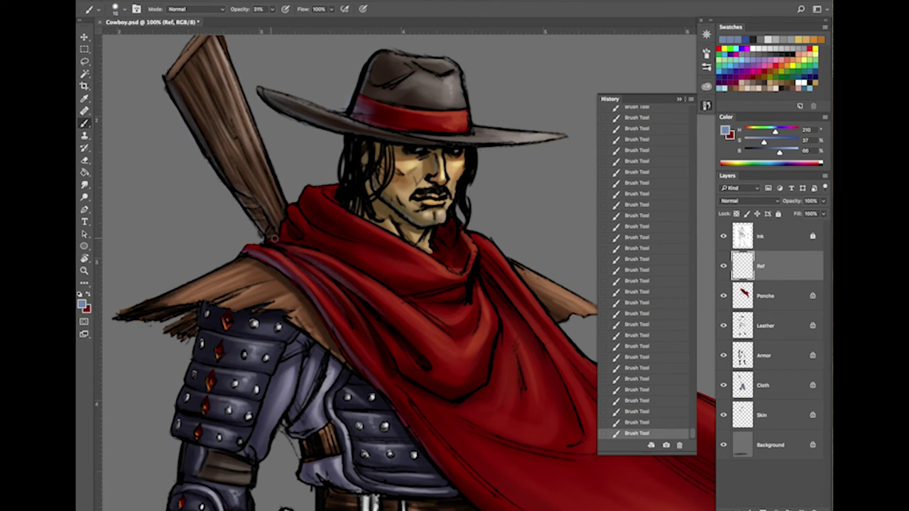
mouse_move(277, 239)
mouse_down()
mouse_move(352, 272)
mouse_move(402, 315)
mouse_up()
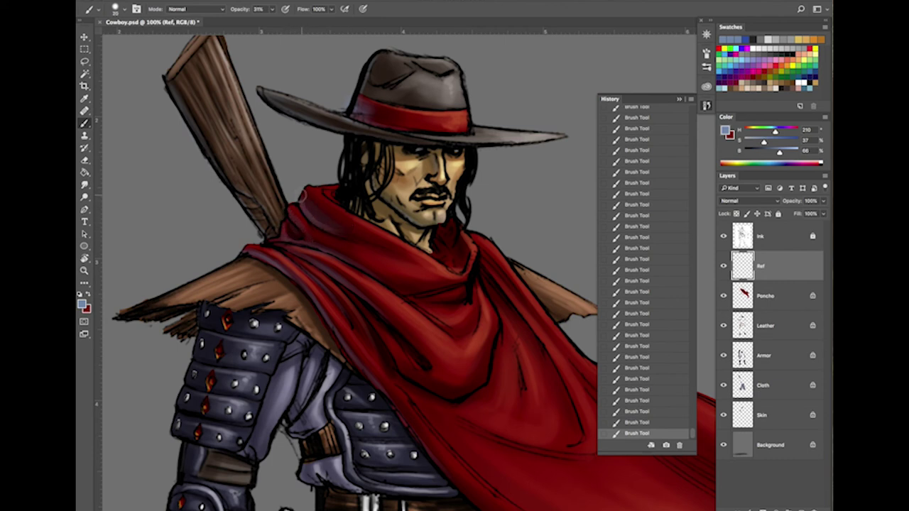
Step: Step back through the last collar strokes and tint the poncho's inner collar beneath the chin with blue
click(656, 403)
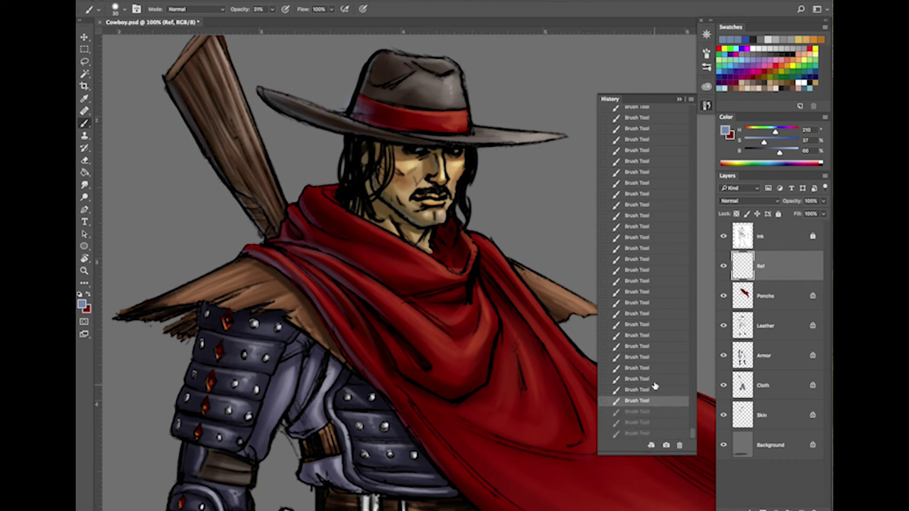
click(654, 380)
key(ctrl+z)
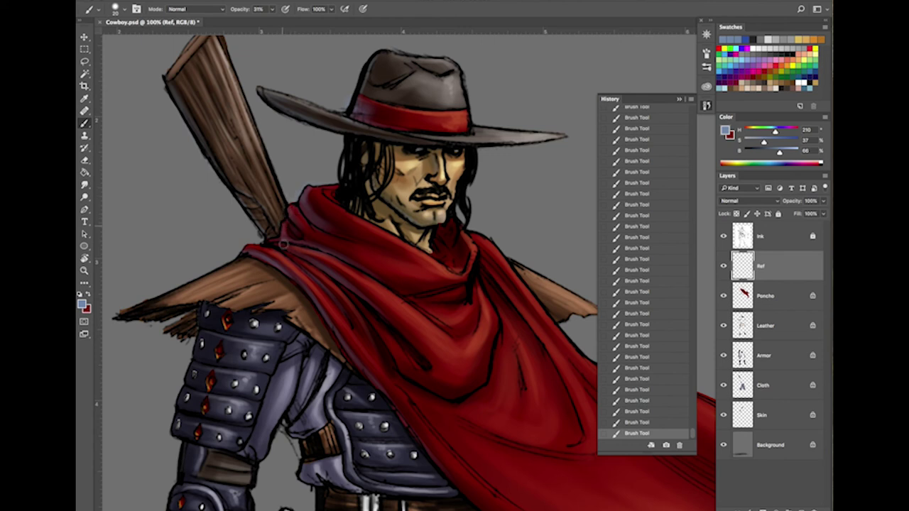
mouse_move(461, 245)
mouse_down()
mouse_move(444, 227)
mouse_move(461, 247)
mouse_move(443, 250)
mouse_move(462, 263)
mouse_move(431, 238)
mouse_up()
click(643, 412)
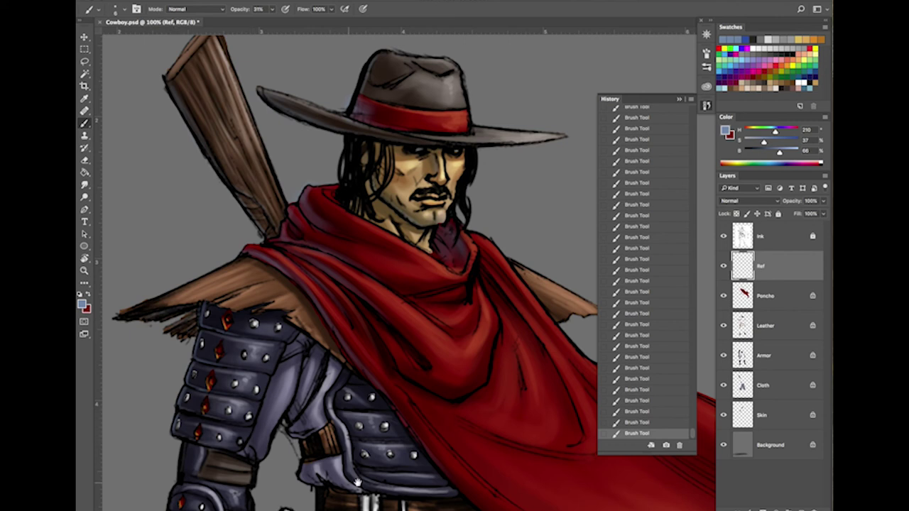
Step: Continue the blue reflected light over the chest, shoulder and forearm armor with a fine brush
drag(360, 481, 432, 348)
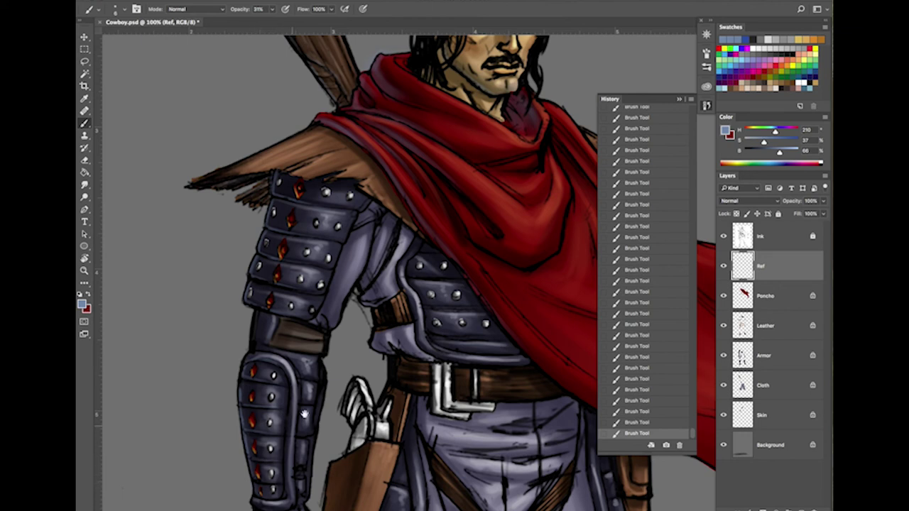
scroll(366, 391, down, 5)
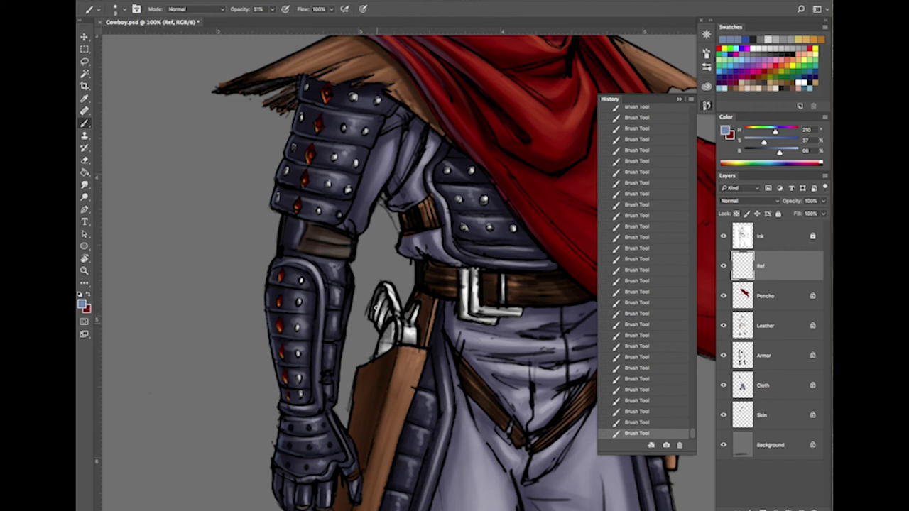
Step: Paint blue reflected light along the holster's shaded side down to its tip, reducing the brush to 8 px for detail
key(bracketright)
key(bracketright)
key(bracketright)
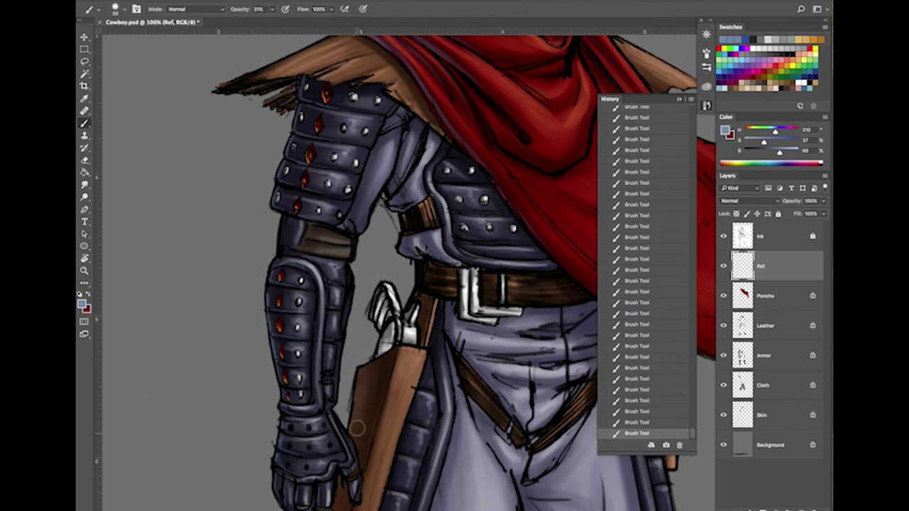
mouse_move(434, 445)
mouse_down()
mouse_move(444, 298)
mouse_move(452, 306)
mouse_up()
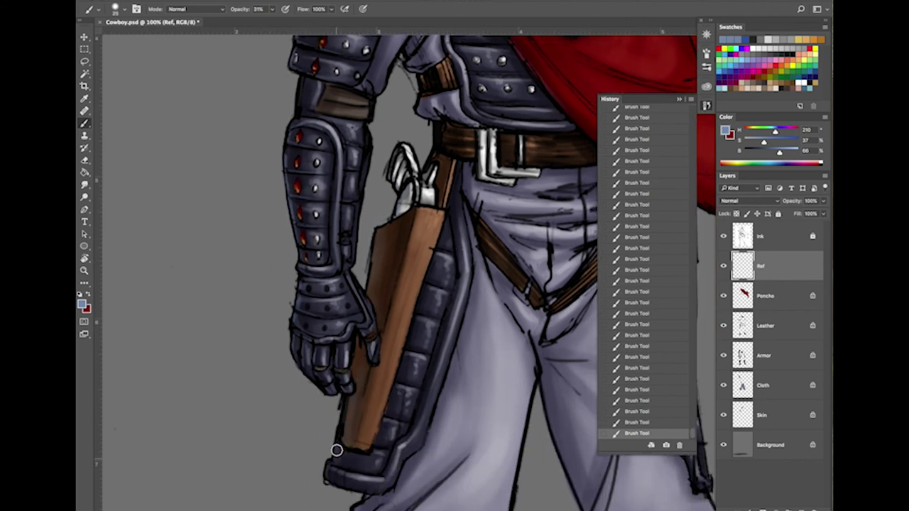
key(bracketleft)
key(bracketleft)
key(bracketleft)
key(bracketleft)
key(bracketleft)
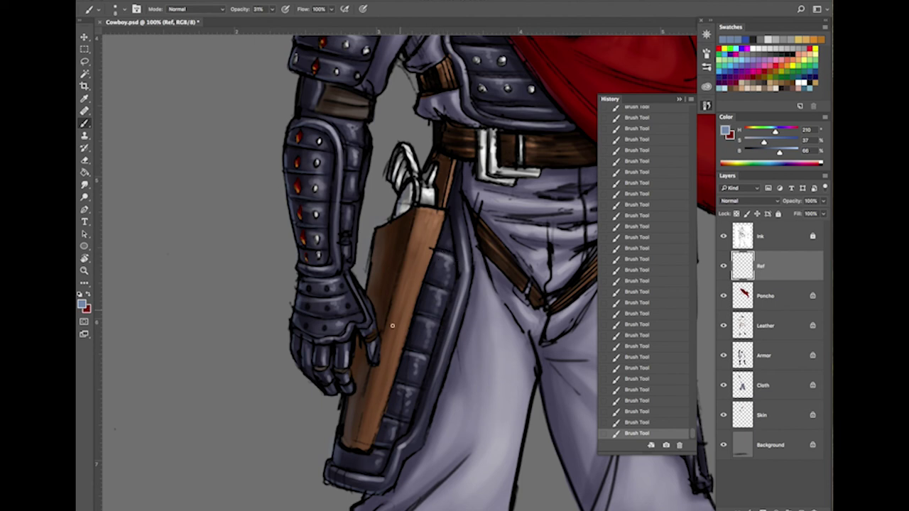
Step: Add fine blue reflected light around the holster and the thigh armor beside it with a small brush
key(bracketright)
key(bracketright)
key(bracketleft)
key(bracketleft)
drag(540, 187, 479, 393)
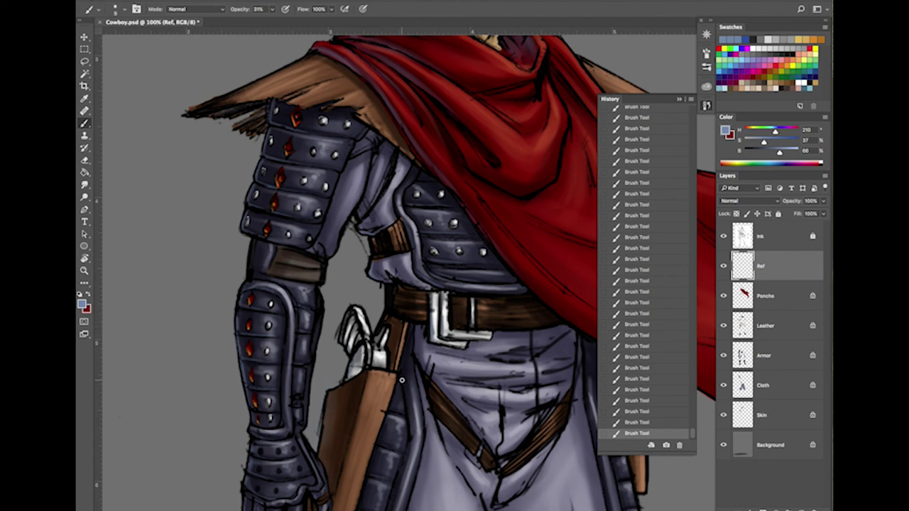
Step: Undo the accidental move of the Ref layer and paint blue reflected light on the trouser legs with a 15 px brush
key(super+minus)
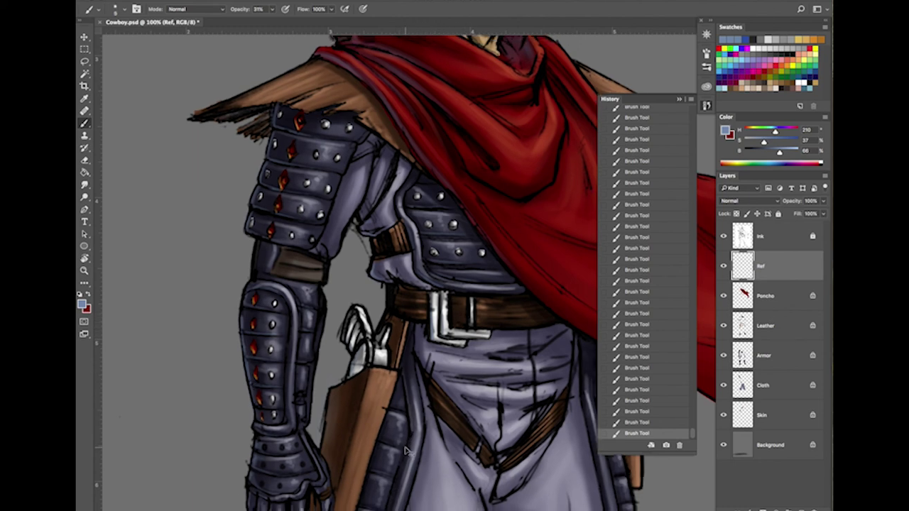
drag(491, 381, 492, 295)
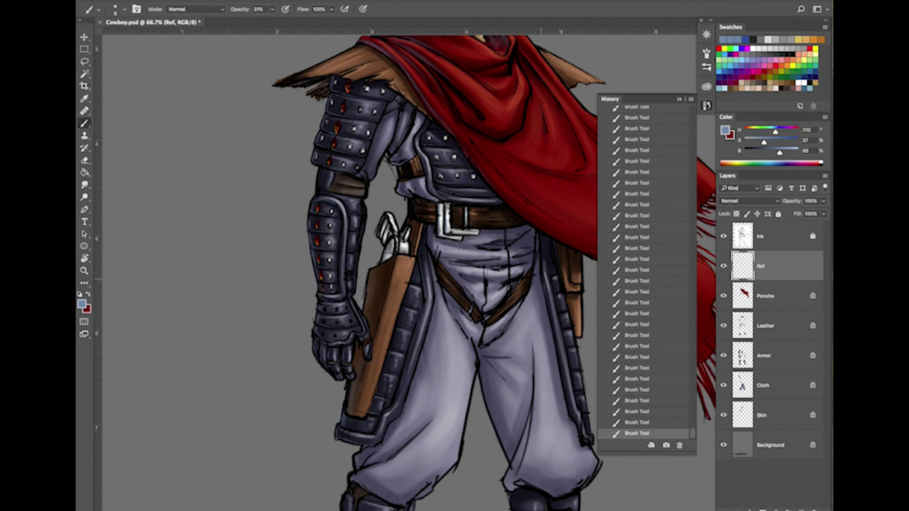
mouse_move(536, 448)
mouse_down()
mouse_move(534, 337)
mouse_move(536, 347)
mouse_up()
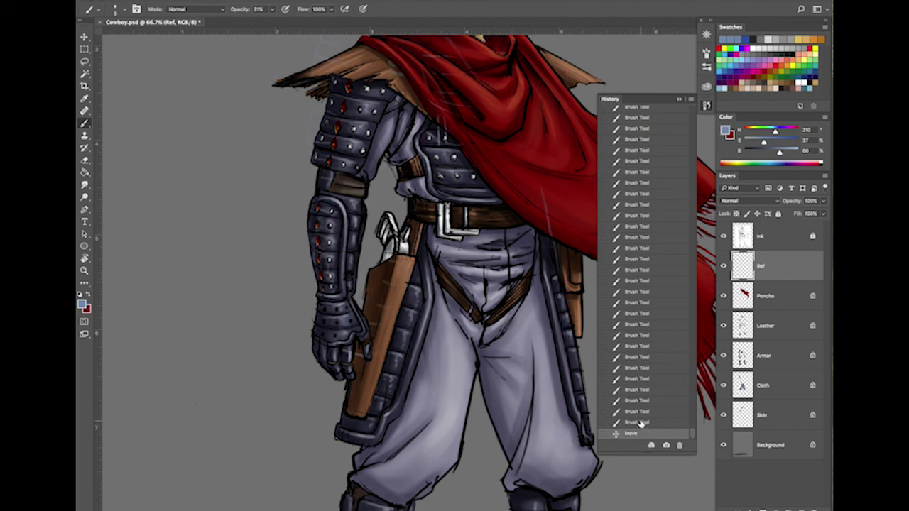
key(ctrl+z)
key(bracketright)
key(bracketright)
key(bracketright)
key(bracketright)
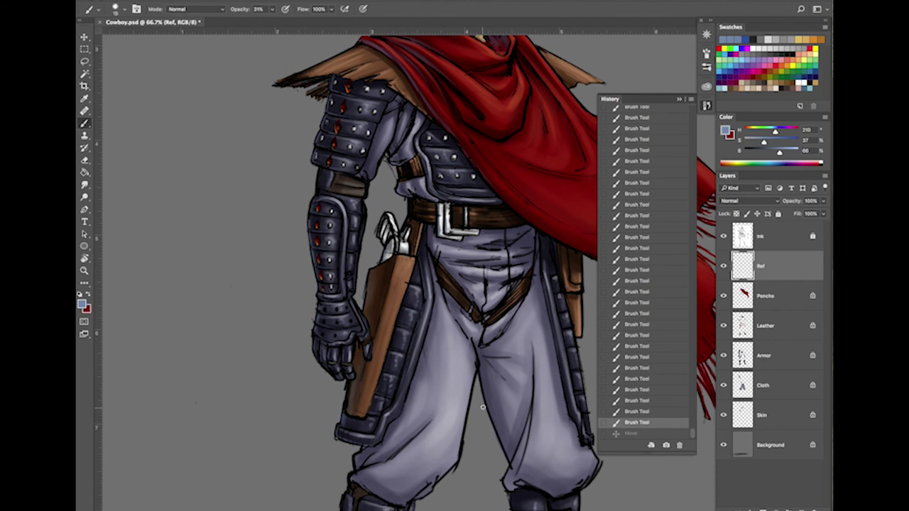
drag(482, 364, 497, 427)
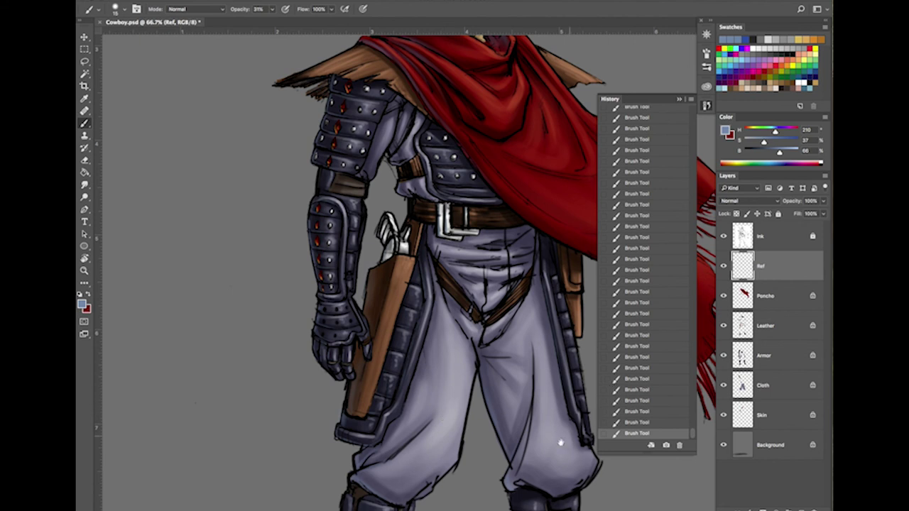
Step: Add blue reflected light to the trouser cuffs, shin armor and boots, finishing with a 9 px brush
drag(559, 437, 382, 332)
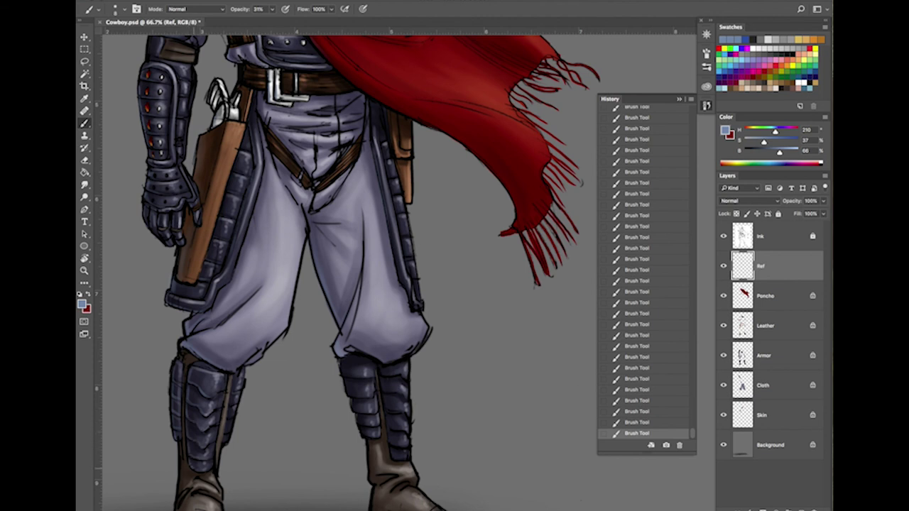
drag(328, 502, 367, 394)
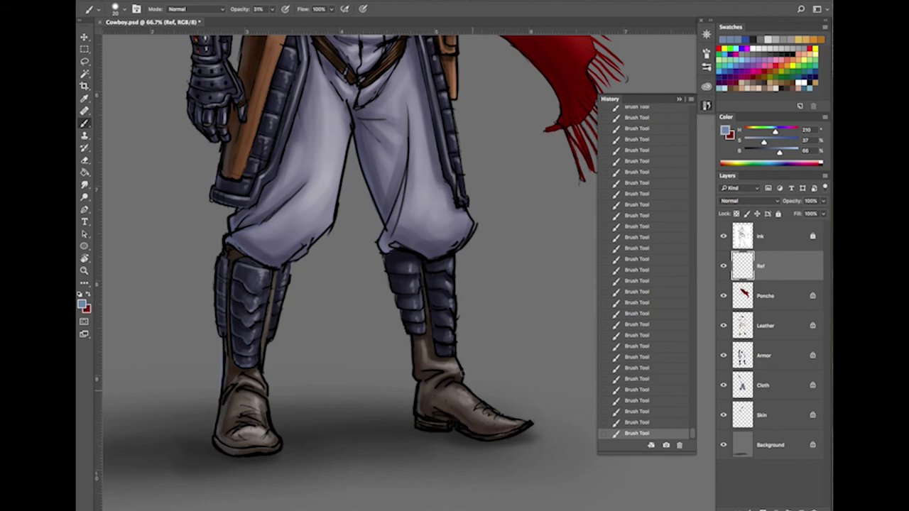
key(bracketleft)
key(bracketleft)
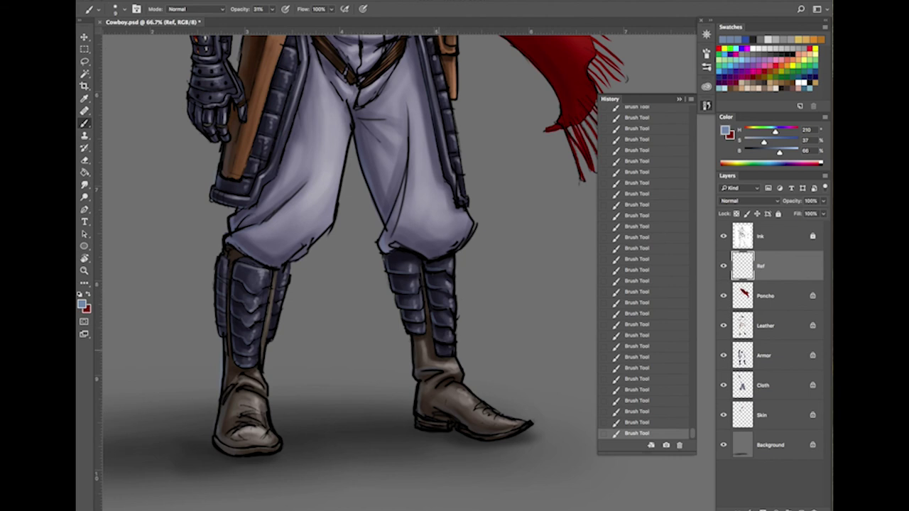
Step: Tint the poncho's flowing tail and its fringed end with blue reflected light using a broad brush, refining the folds at 30 px
scroll(485, 182, up, 5)
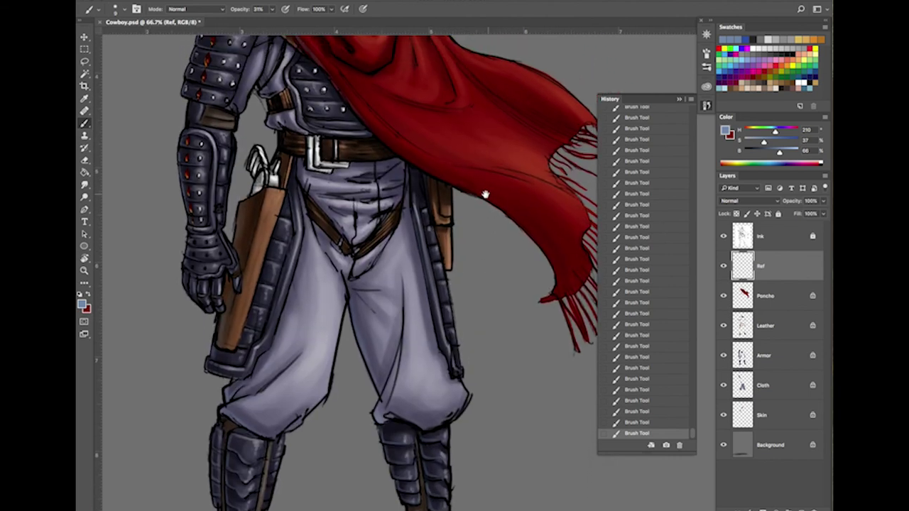
drag(503, 157, 493, 243)
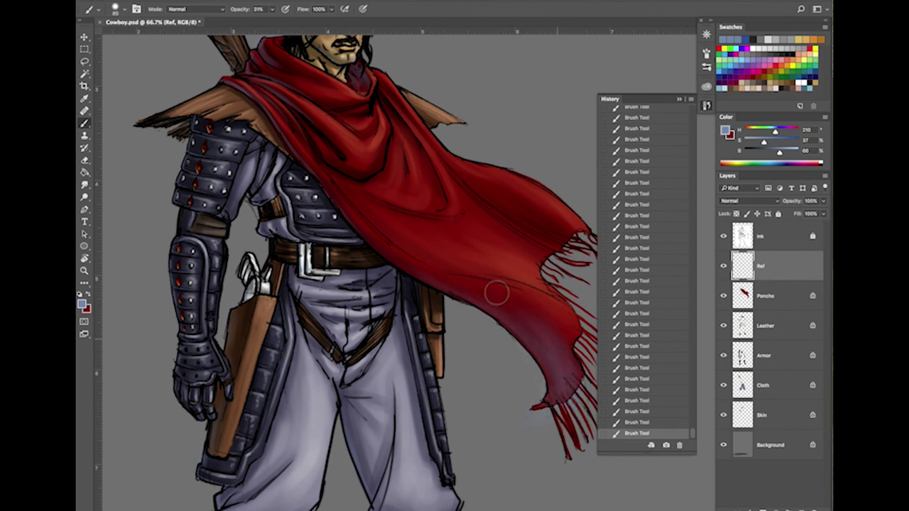
drag(544, 244, 480, 193)
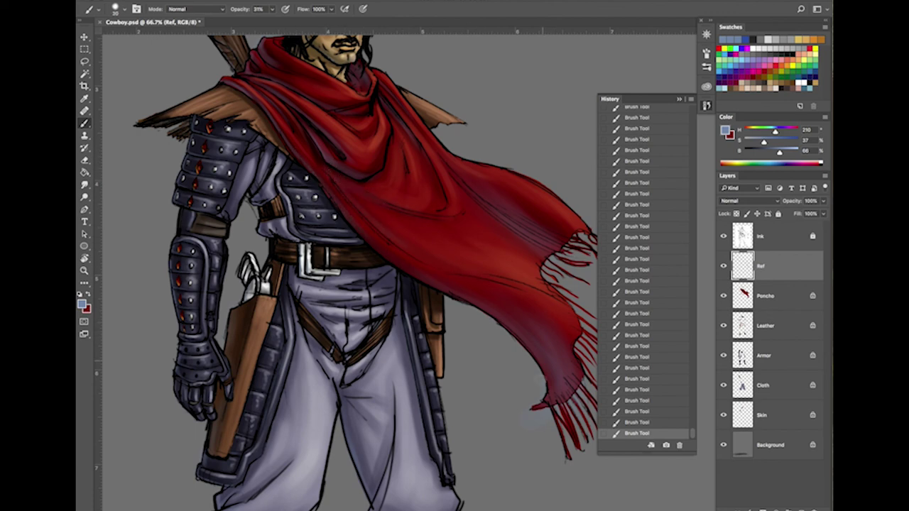
Step: Examine the blue reflected light across the whole figure and the upper body at several magnifications
key(super+minus)
key(super+minus)
key(super+minus)
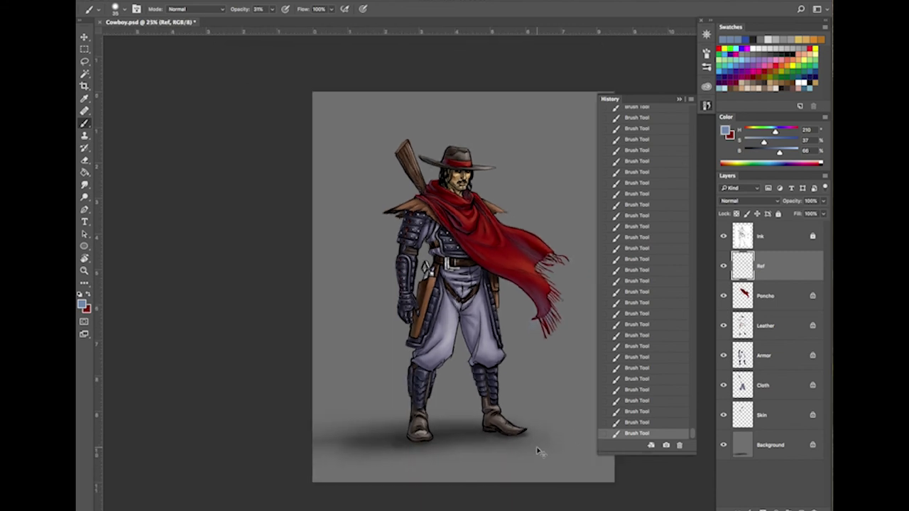
key(super+plus)
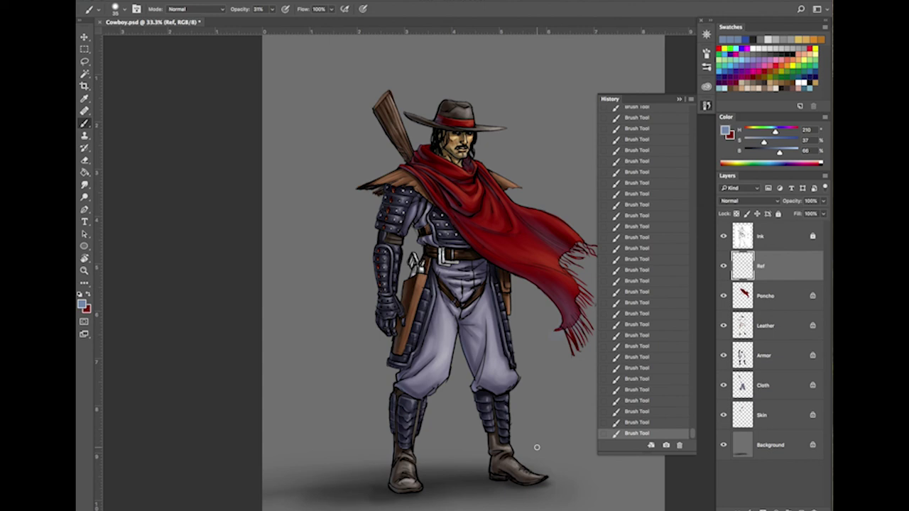
key(ctrl+plus)
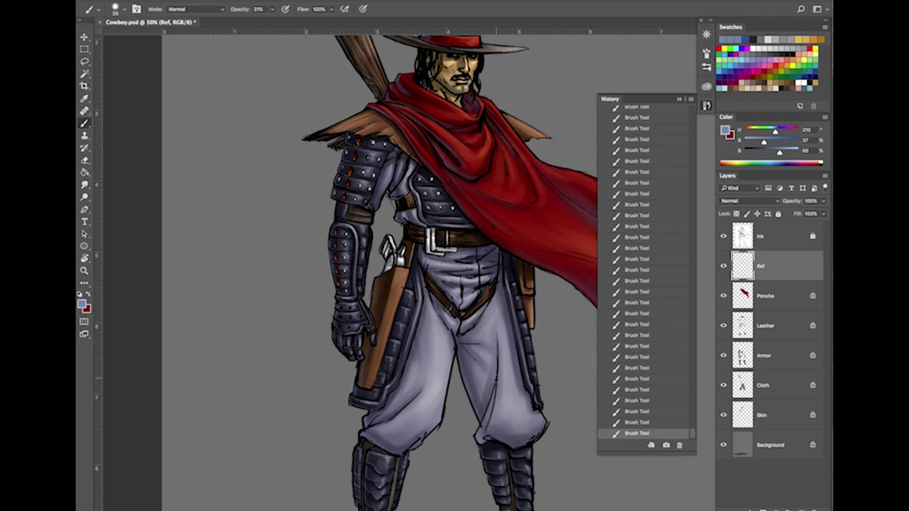
key(ctrl+minus)
key(ctrl+plus)
drag(519, 401, 467, 436)
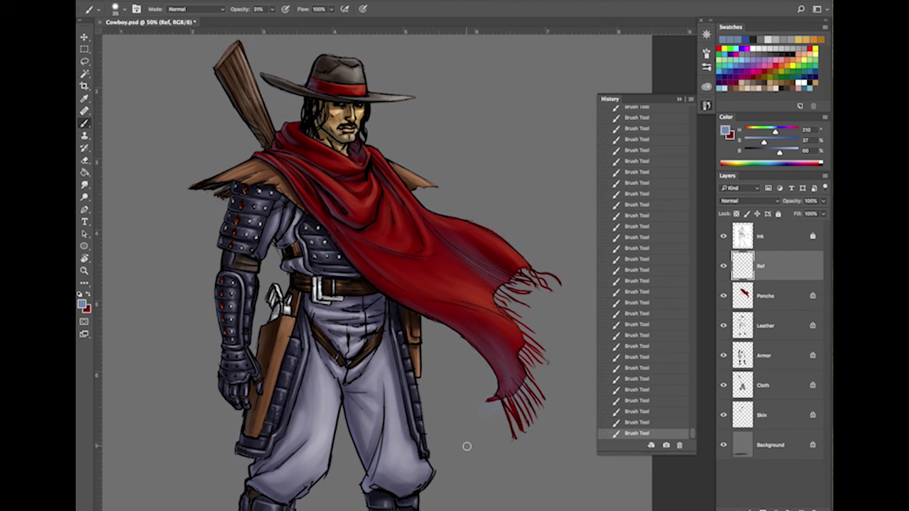
drag(467, 474, 468, 470)
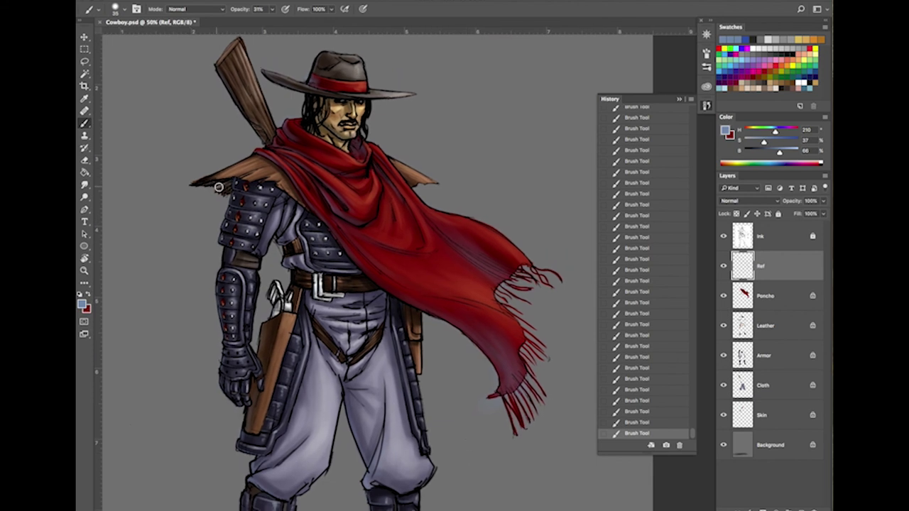
Step: Touch up the blue reflected light around the ragged shoulder cape and check it against the full figure
key(bracketright)
key(bracketright)
key(ctrl+minus)
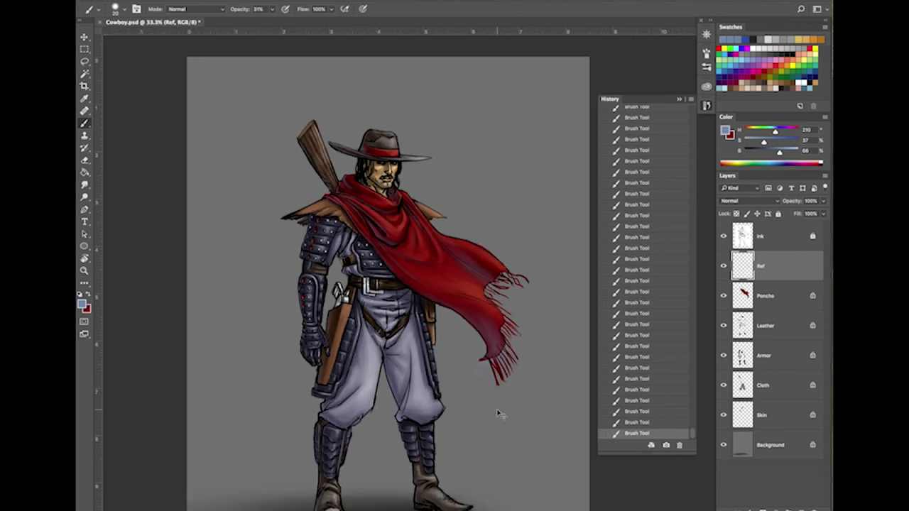